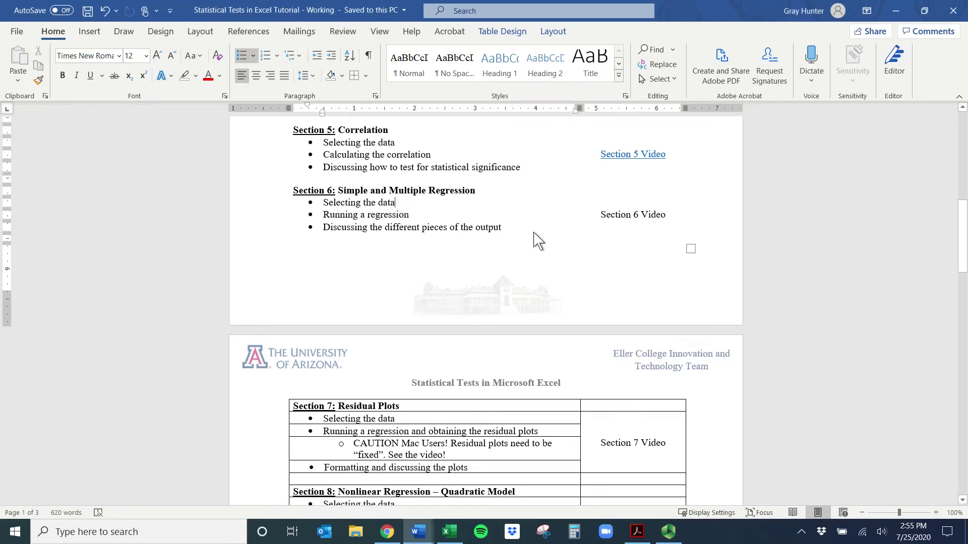
# Step: Switch from the Word outline's Section 6 to the Excel workbook and read the two regression objectives on the Simple and Multiple Regression sheet
pyautogui.moveTo(475, 191); pyautogui.dragTo(387, 192)
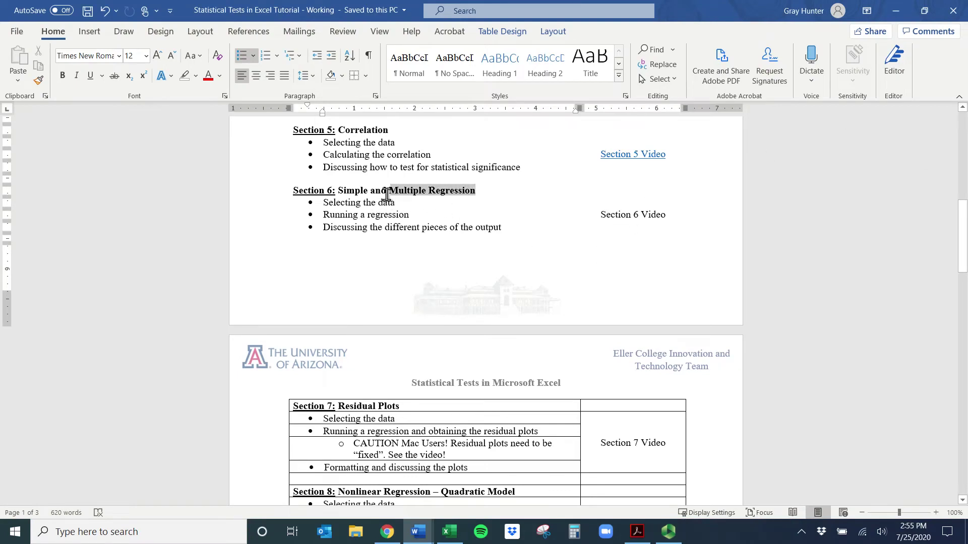
pyautogui.click(896, 10)
pyautogui.moveTo(439, 279); pyautogui.dragTo(348, 233)
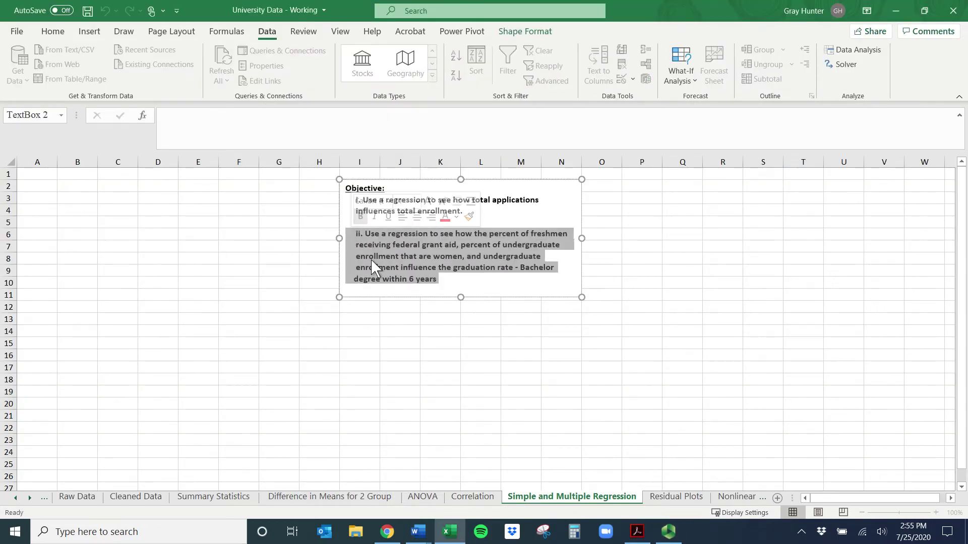
pyautogui.moveTo(471, 211); pyautogui.dragTo(342, 200)
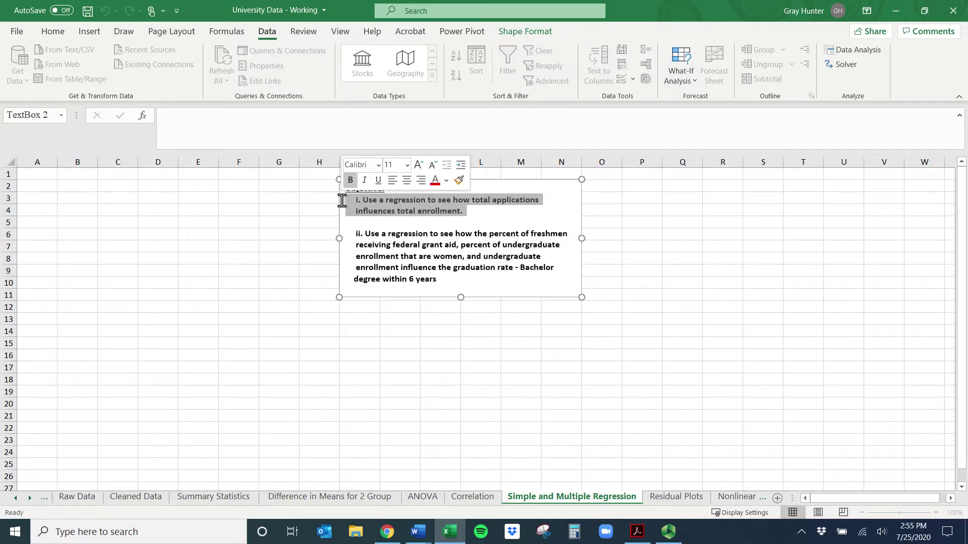
pyautogui.click(475, 213)
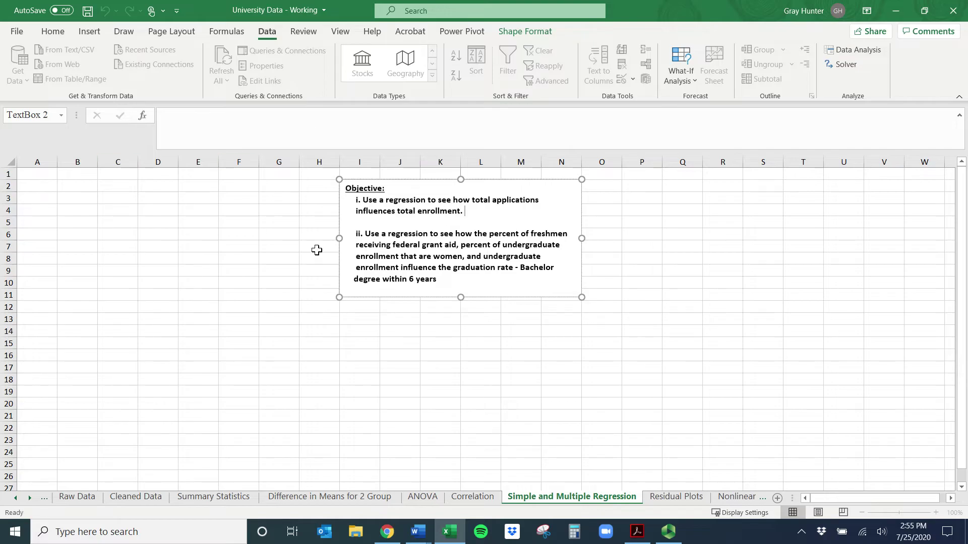
pyautogui.click(414, 206)
pyautogui.moveTo(470, 212); pyautogui.dragTo(340, 195)
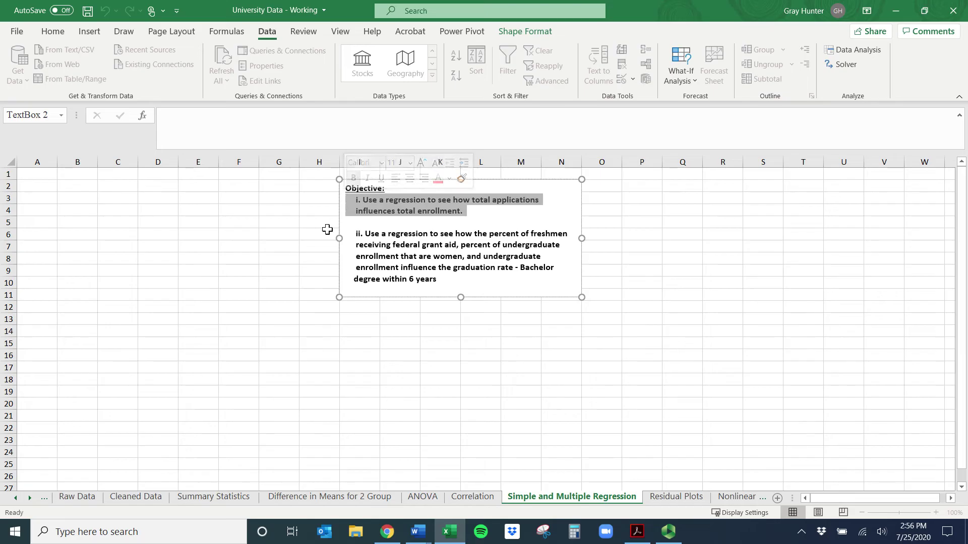
pyautogui.click(474, 201)
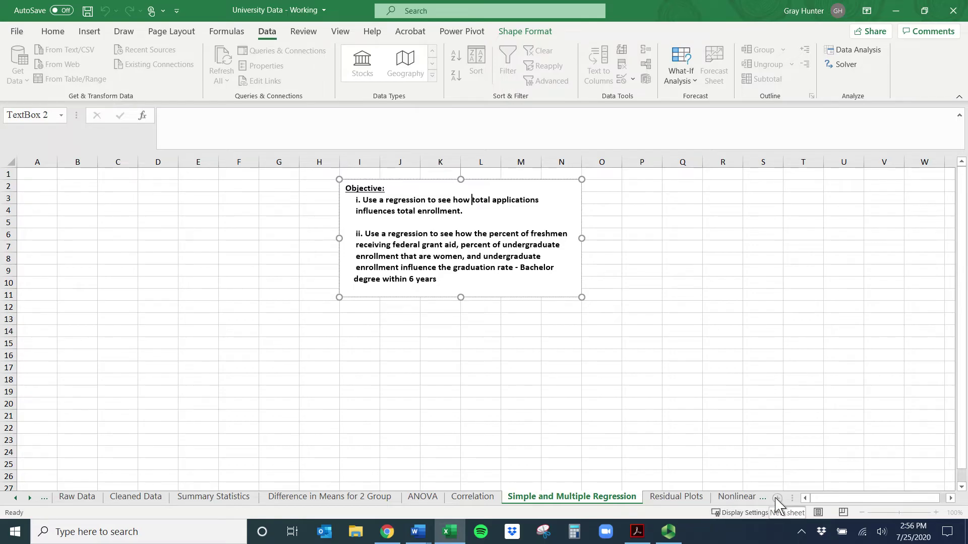
pyautogui.moveTo(452, 275); pyautogui.dragTo(340, 232)
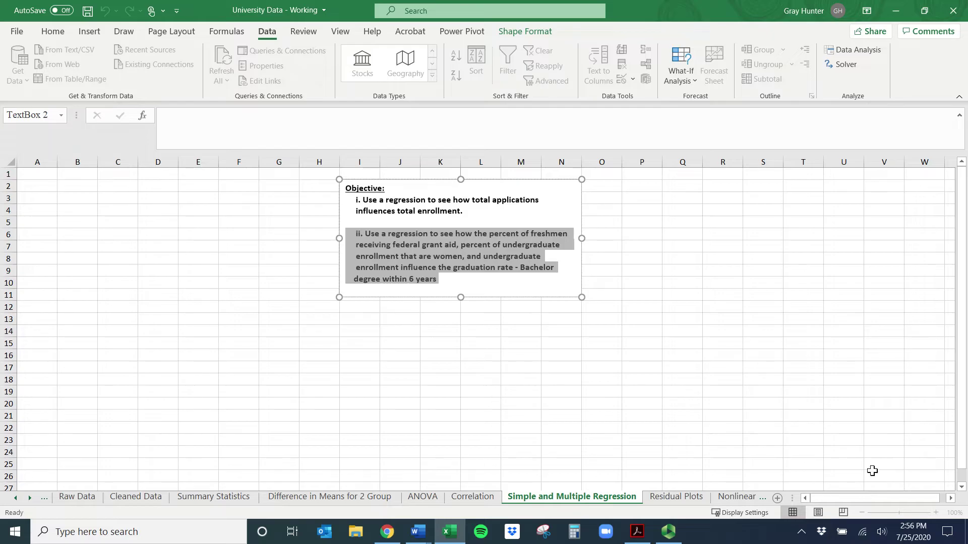
# Step: Insert a blank worksheet after the Simple and Multiple Regression sheet and recheck the first objective
pyautogui.click(777, 498)
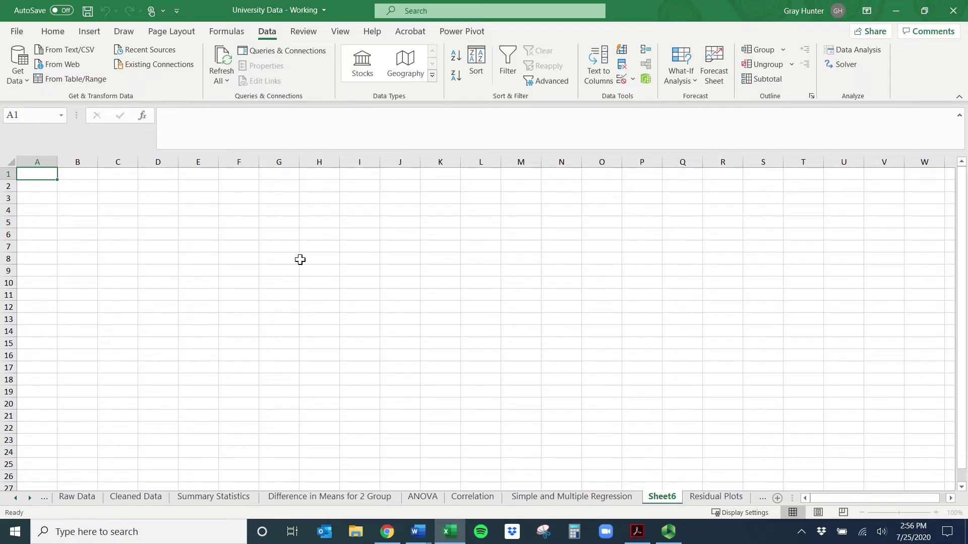
pyautogui.click(579, 498)
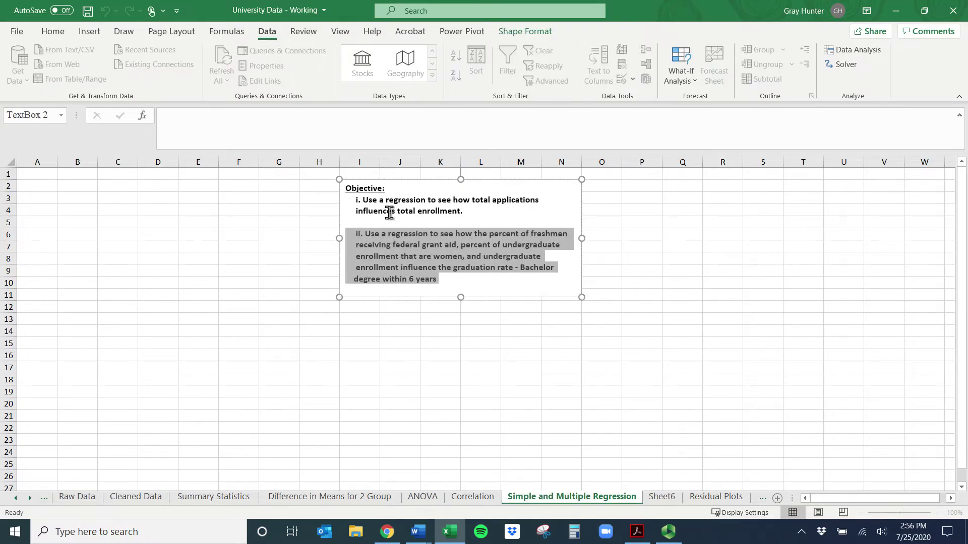
pyautogui.click(413, 203)
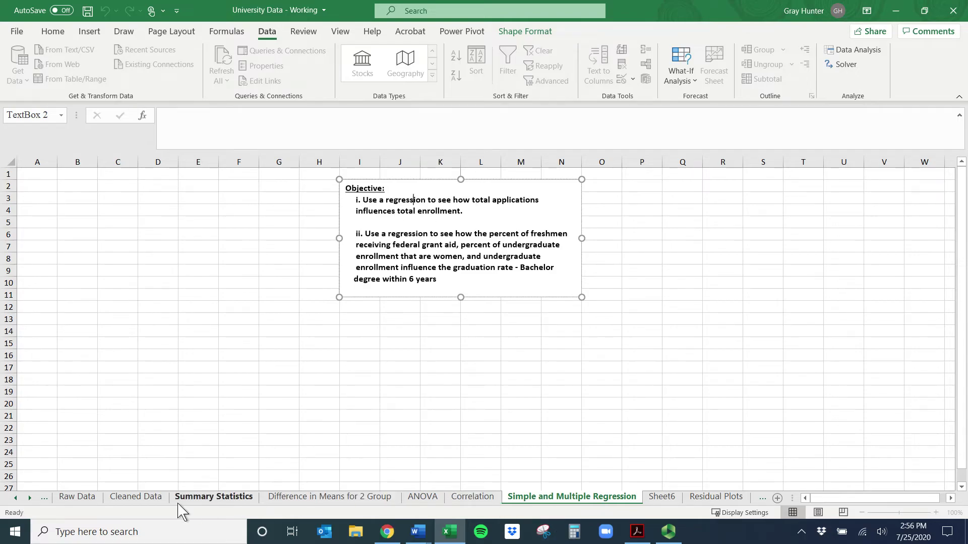
# Step: Search the header row of the Cleaned Data sheet for "app" to locate the Applicants total column
pyautogui.click(146, 499)
pyautogui.click(30, 188)
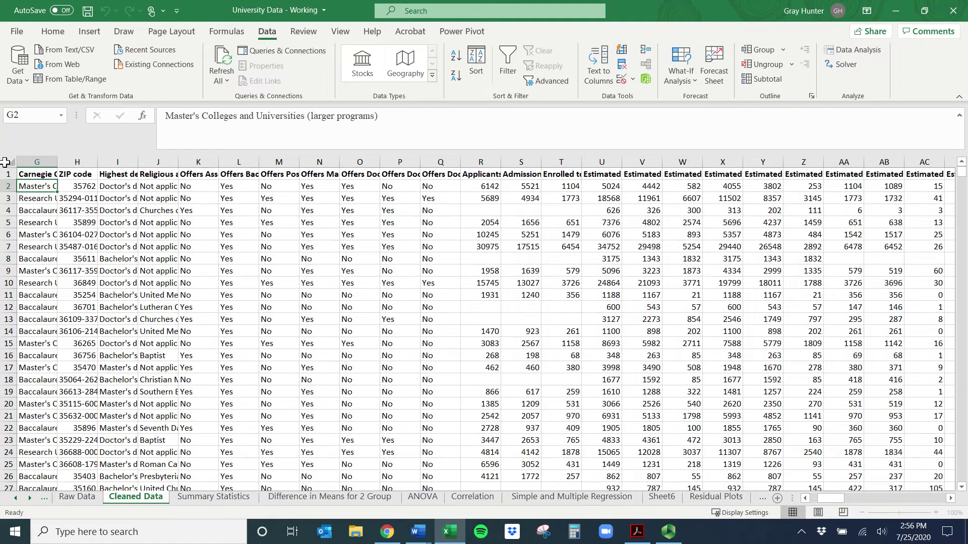
pyautogui.click(8, 173)
pyautogui.hotkey('ctrl', 'f')
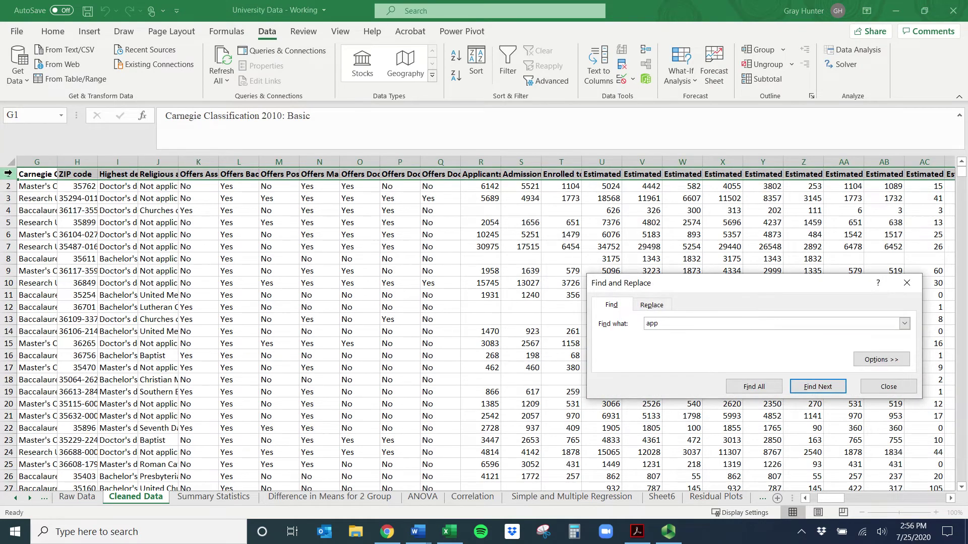
pyautogui.press('Return')
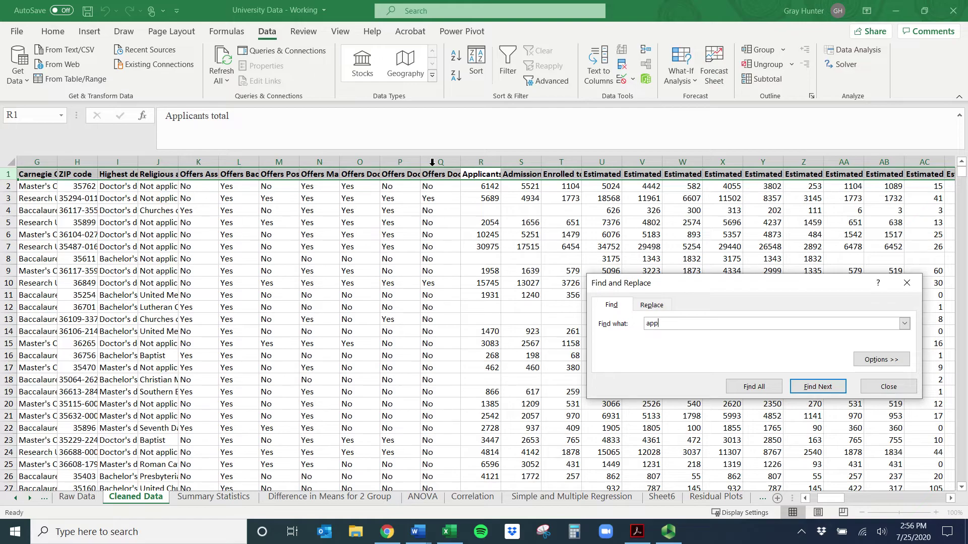
# Step: Copy the Applicants total column from Cleaned Data into column A of Sheet6
pyautogui.click(477, 162)
pyautogui.hotkey('ctrl', 'c')
pyautogui.click(662, 497)
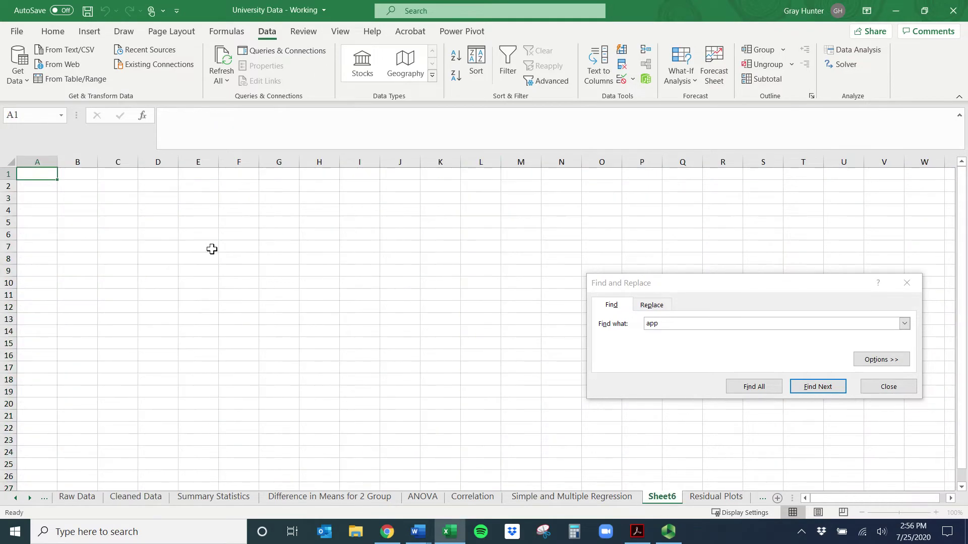
pyautogui.hotkey('ctrl', 'v')
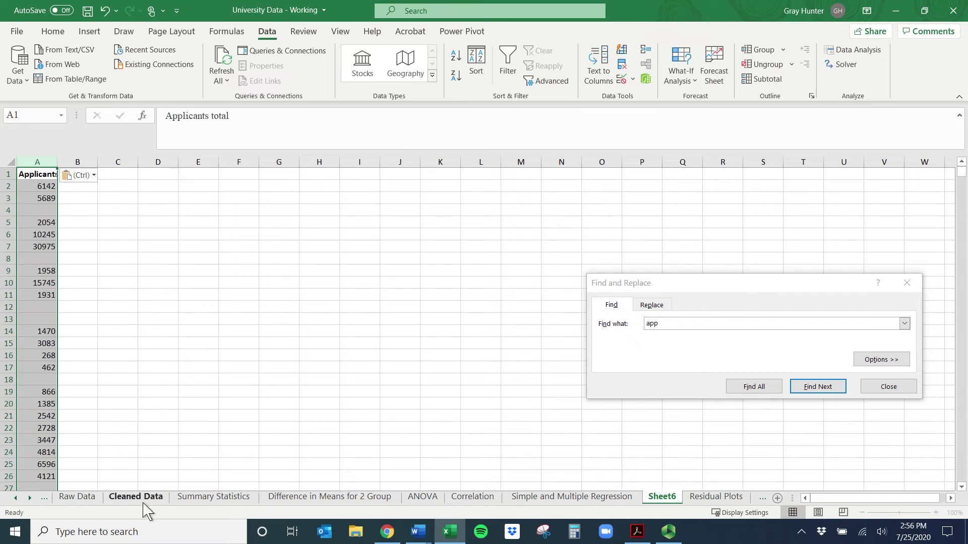
# Step: Search the header row of the Cleaned Data sheet for "enroll" to locate the Enrolled total column
pyautogui.click(144, 498)
pyautogui.click(9, 174)
pyautogui.hotkey('ctrl', 'f')
pyautogui.press('BackSpace')
pyautogui.press('BackSpace')
pyautogui.press('BackSpace')
pyautogui.write('enroll')
pyautogui.press('Return')
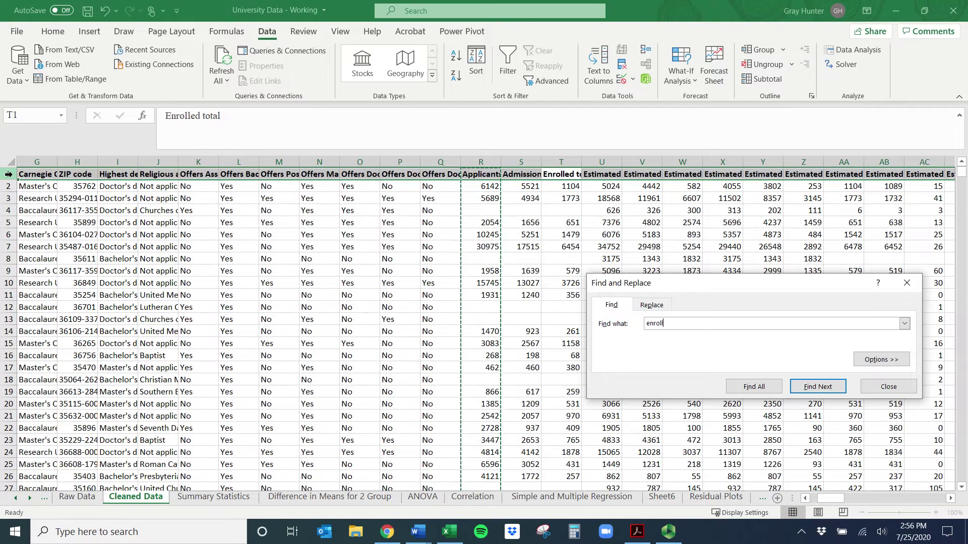
# Step: Copy the Enrolled total column from Cleaned Data into column B of Sheet6
pyautogui.click(558, 162)
pyautogui.hotkey('ctrl', 'c')
pyautogui.click(662, 498)
pyautogui.click(90, 175)
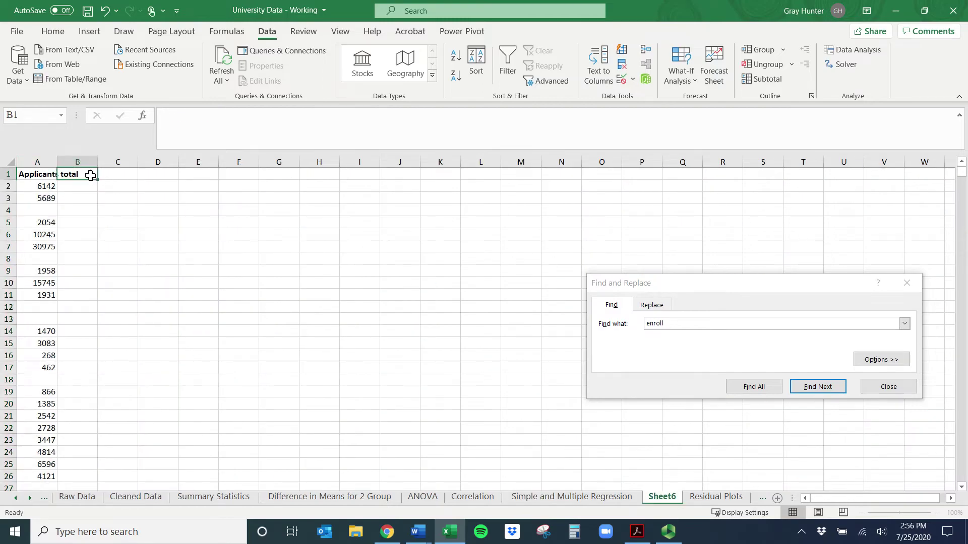
pyautogui.hotkey('ctrl', 'v')
# Step: Autofit the widths of columns A and B on Sheet6 to their contents
pyautogui.doubleClick(58, 162)
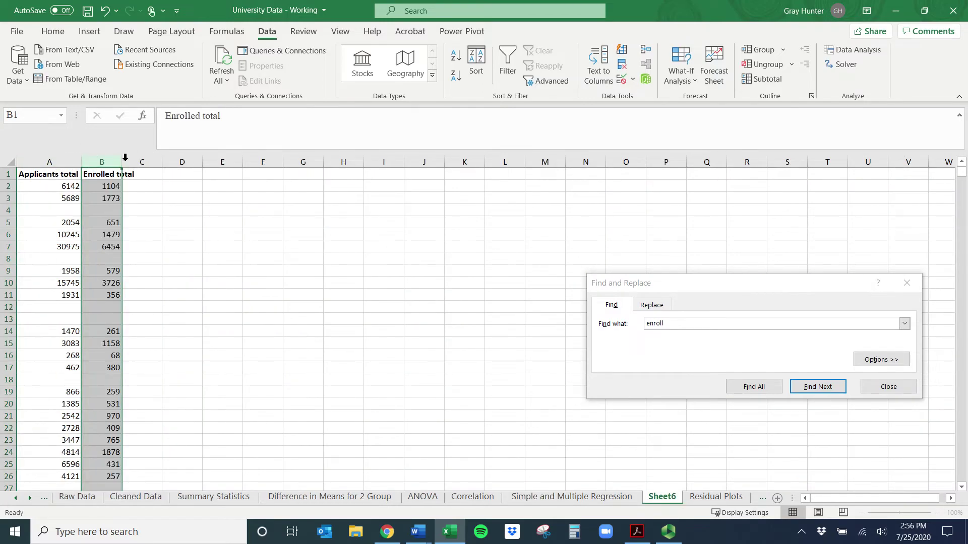
pyautogui.doubleClick(123, 160)
pyautogui.click(97, 188)
# Step: Reread how the first objective relates total applications to total enrollment, and close the Find and Replace dialog back on Sheet6
pyautogui.click(555, 498)
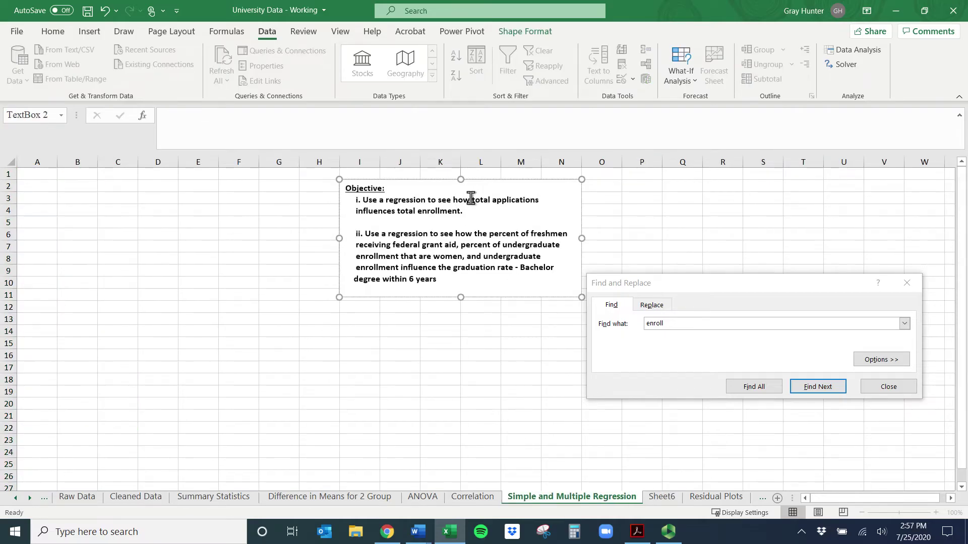
pyautogui.moveTo(471, 199); pyautogui.dragTo(500, 204)
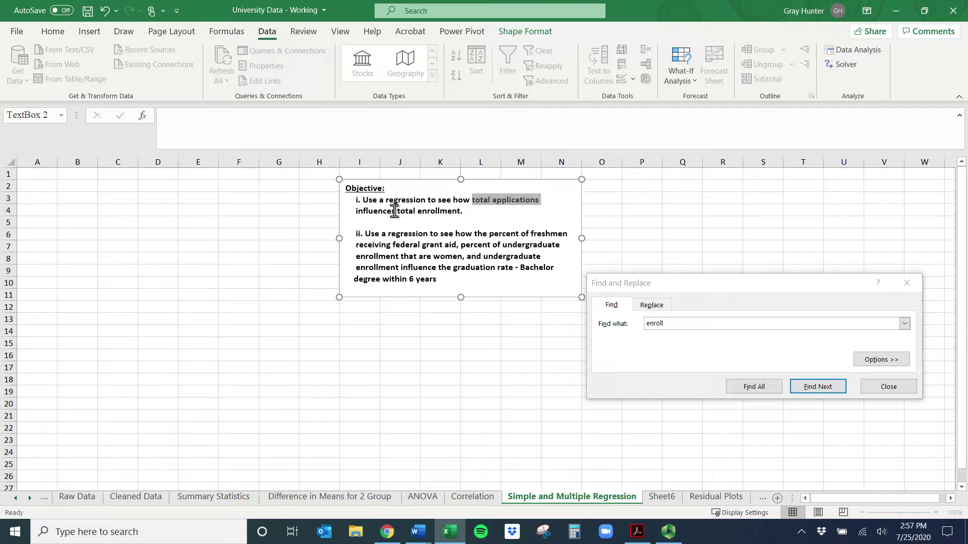
pyautogui.moveTo(356, 212); pyautogui.dragTo(417, 213)
pyautogui.click(497, 214)
pyautogui.moveTo(473, 201); pyautogui.dragTo(538, 201)
pyautogui.moveTo(398, 211); pyautogui.dragTo(456, 214)
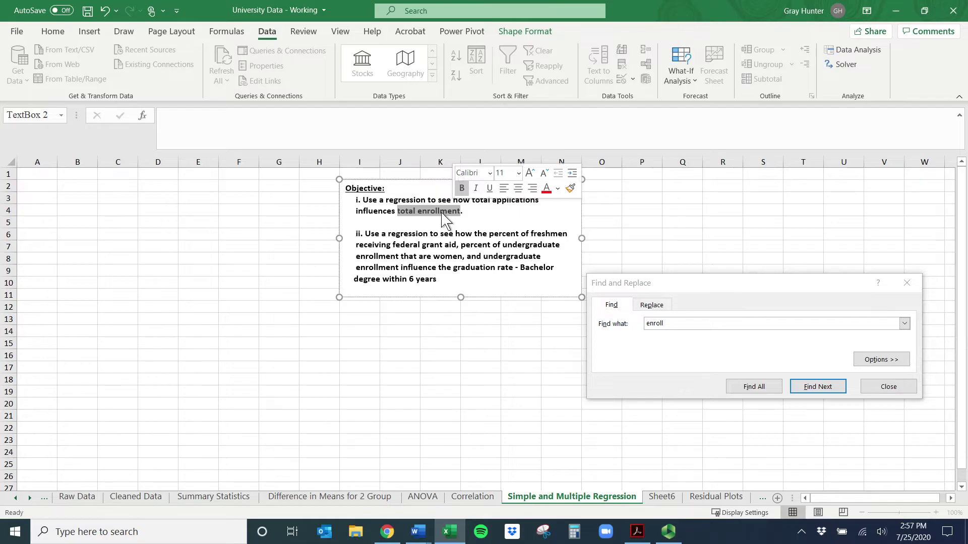
pyautogui.click(447, 212)
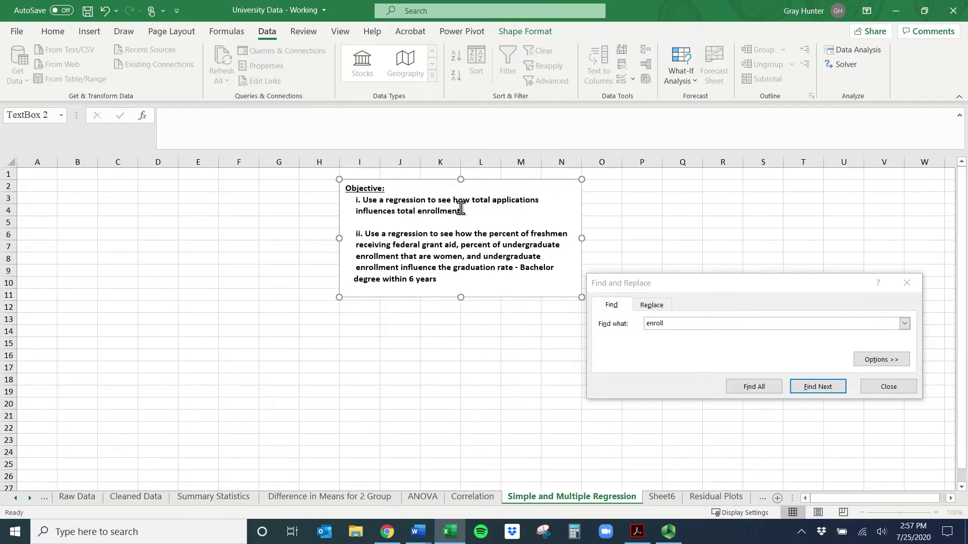
pyautogui.moveTo(461, 209); pyautogui.dragTo(397, 212)
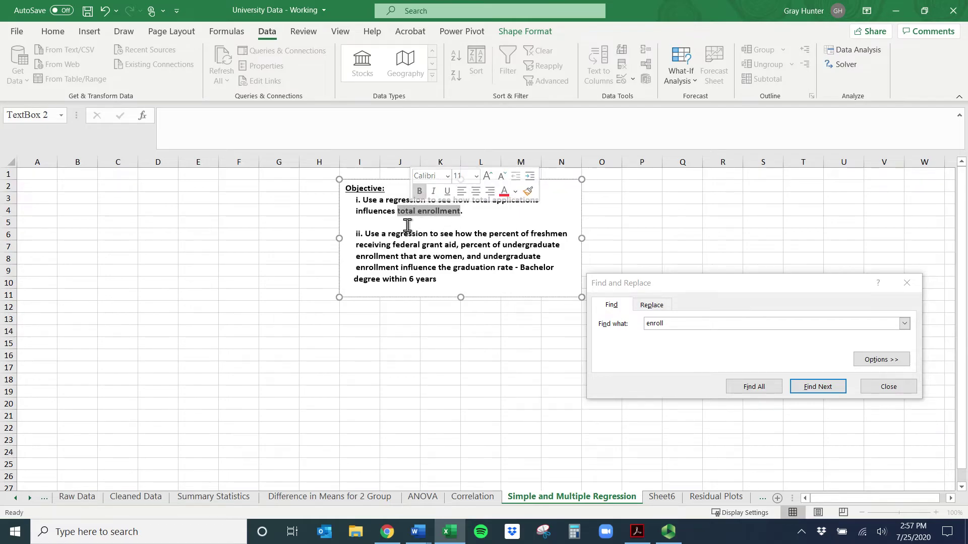
pyautogui.moveTo(494, 200); pyautogui.dragTo(433, 220)
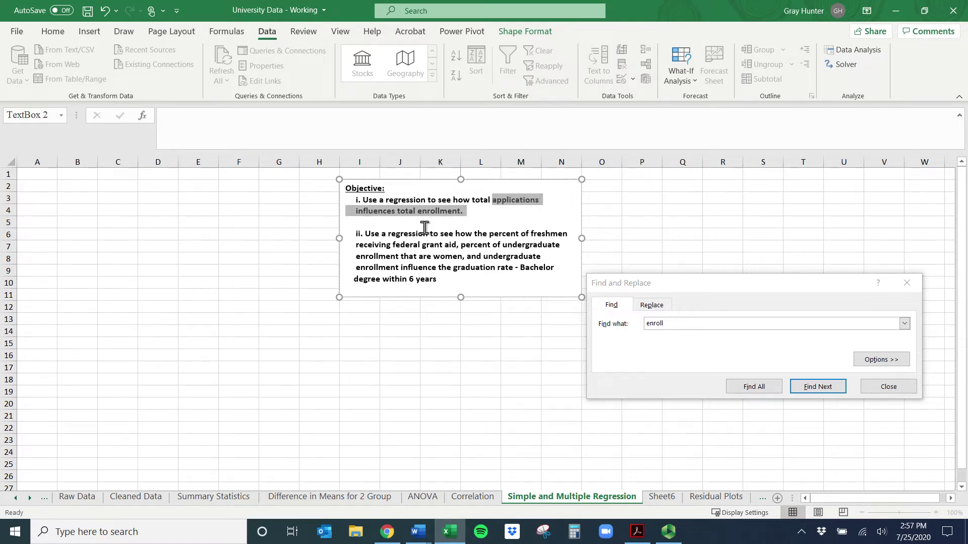
pyautogui.click(655, 499)
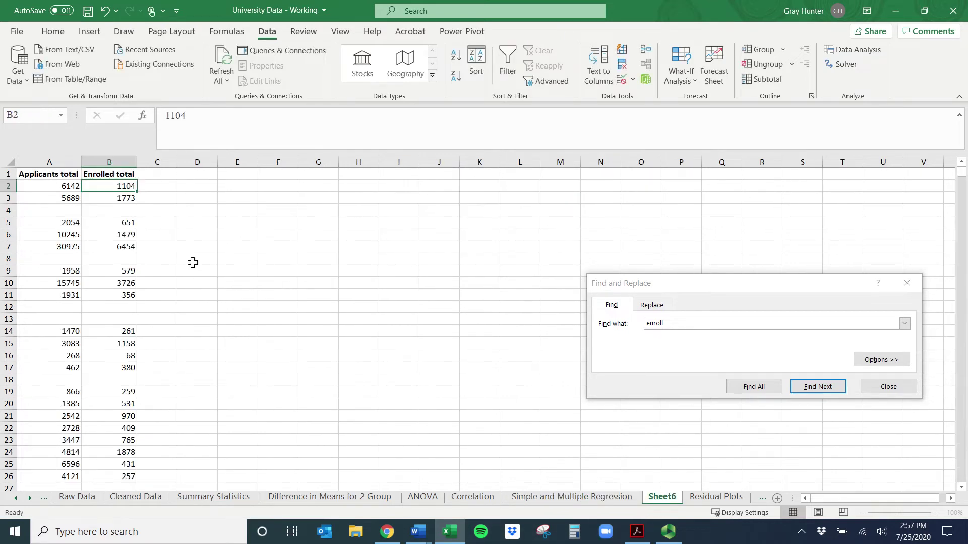
pyautogui.click(906, 284)
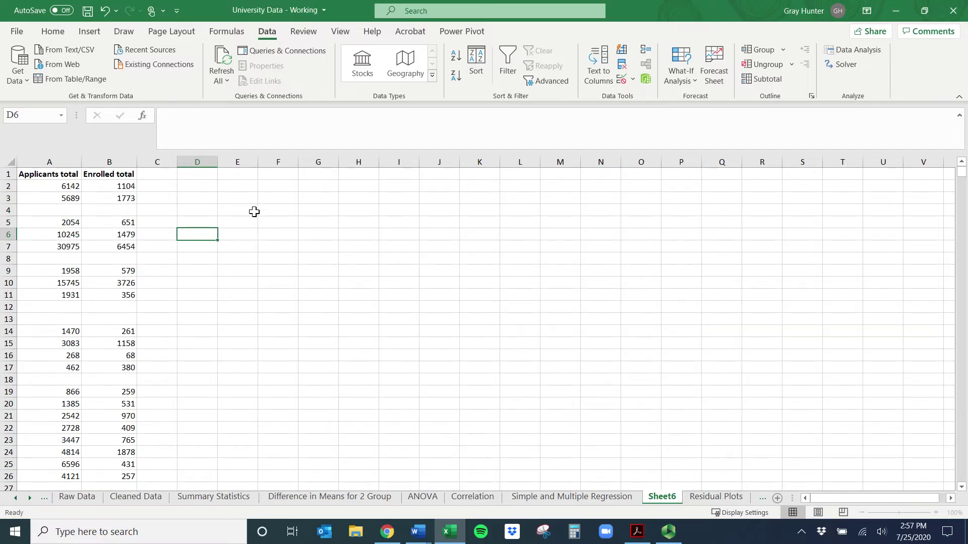
# Step: Examine the Applicants total and Enrolled total columns on Sheet6 for blank cells before running the regression
pyautogui.click(857, 49)
pyautogui.click(689, 327)
pyautogui.click(101, 210)
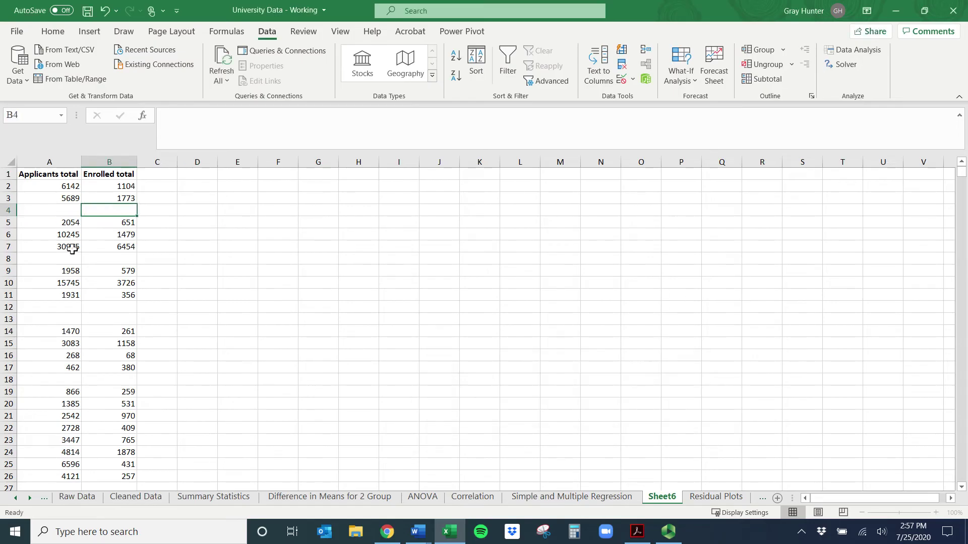
pyautogui.click(65, 316)
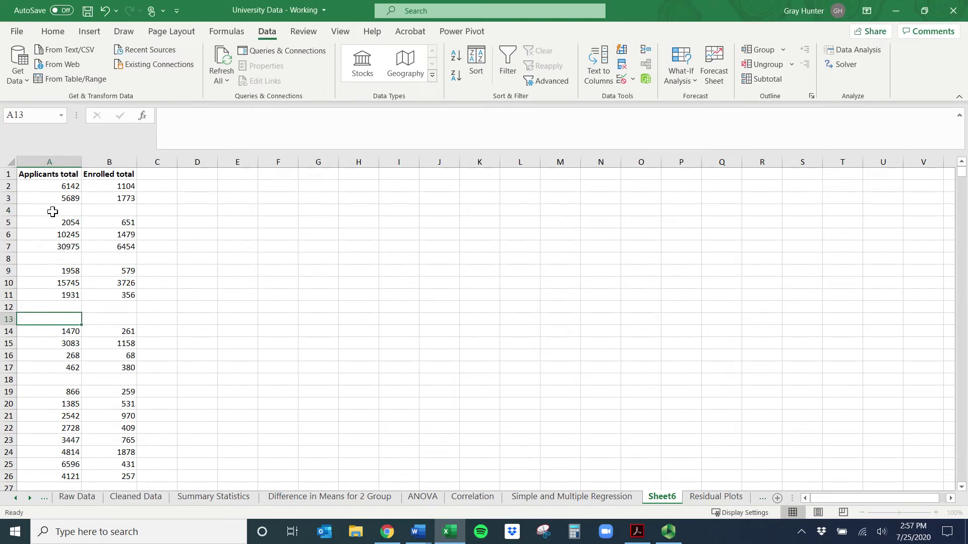
pyautogui.click(31, 162)
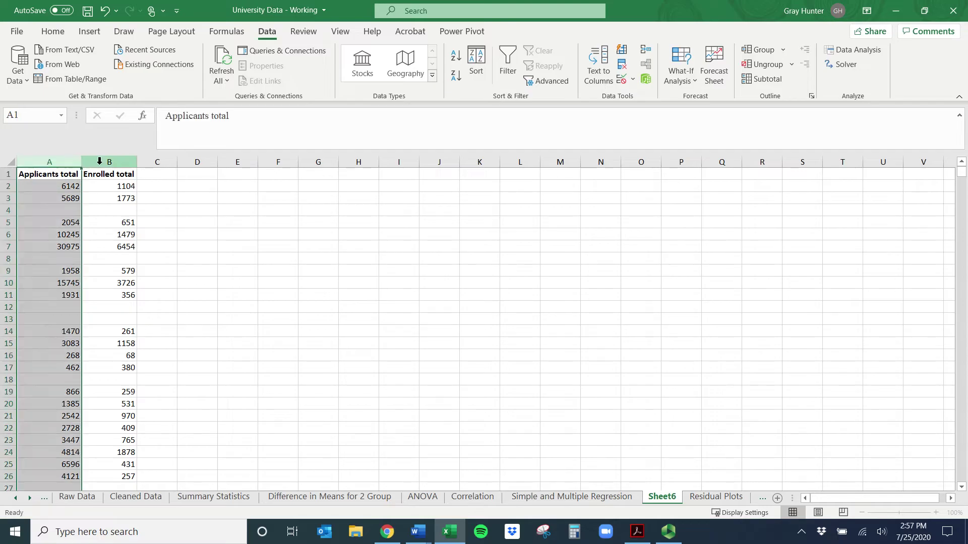
pyautogui.click(60, 162)
pyautogui.click(91, 161)
pyautogui.moveTo(91, 161); pyautogui.dragTo(43, 162)
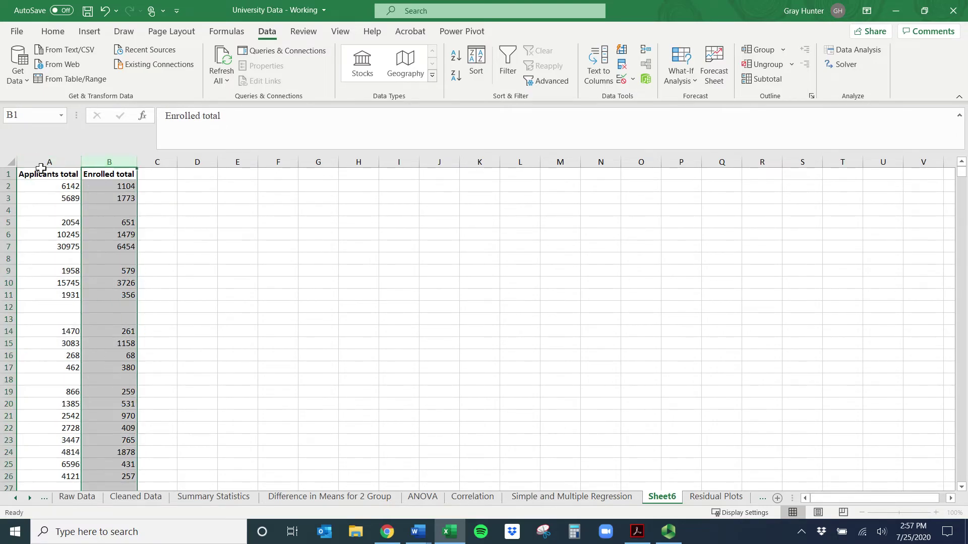
pyautogui.click(45, 159)
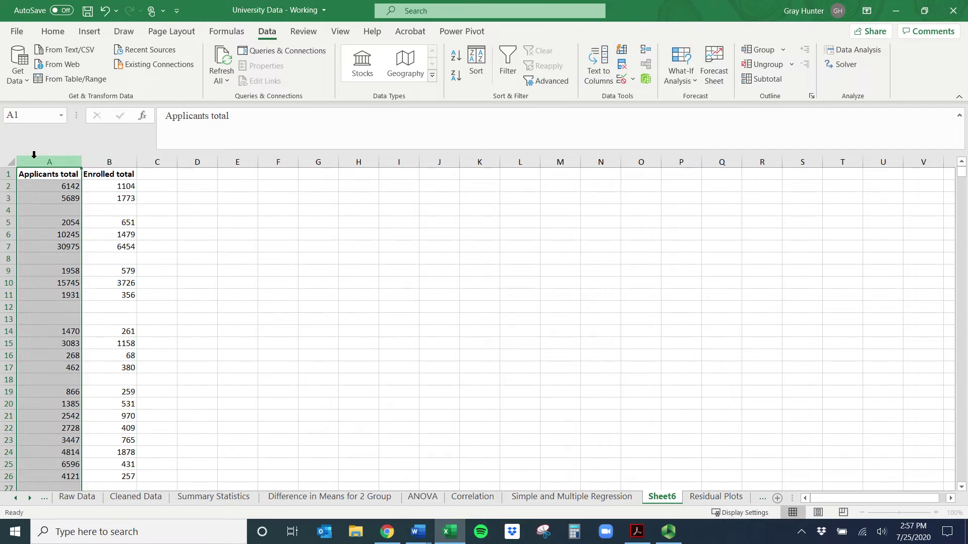
pyautogui.click(60, 187)
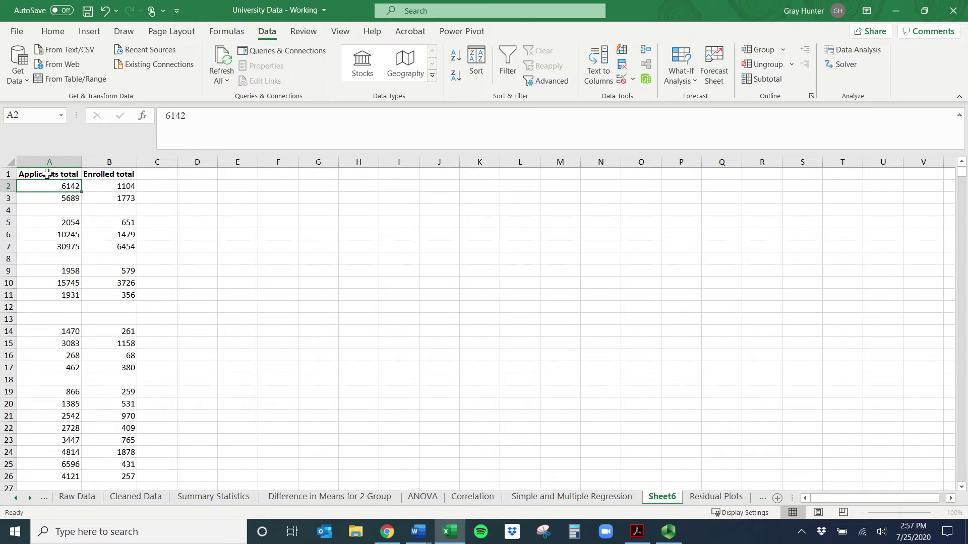
pyautogui.click(56, 161)
pyautogui.click(51, 174)
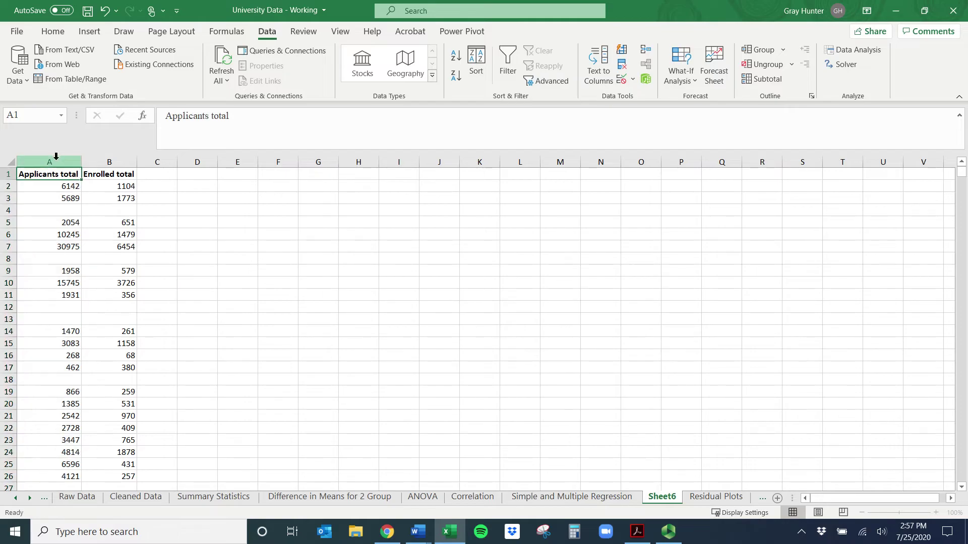
# Step: Add filters to columns A and B on Sheet6 and exclude blank cells from the Applicants total column
pyautogui.click(52, 31)
pyautogui.moveTo(65, 162); pyautogui.dragTo(110, 162)
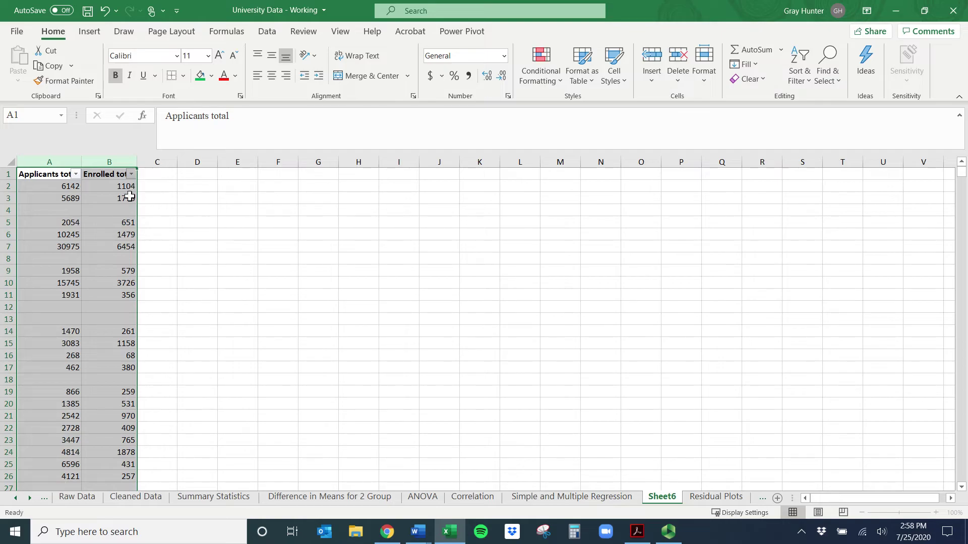
pyautogui.click(76, 174)
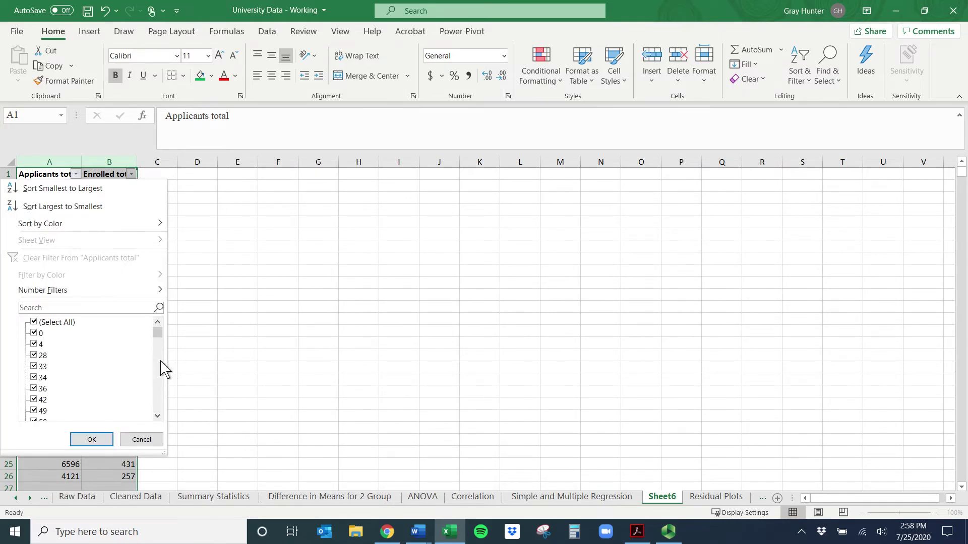
pyautogui.moveTo(159, 337); pyautogui.dragTo(156, 413)
pyautogui.click(33, 411)
pyautogui.click(92, 440)
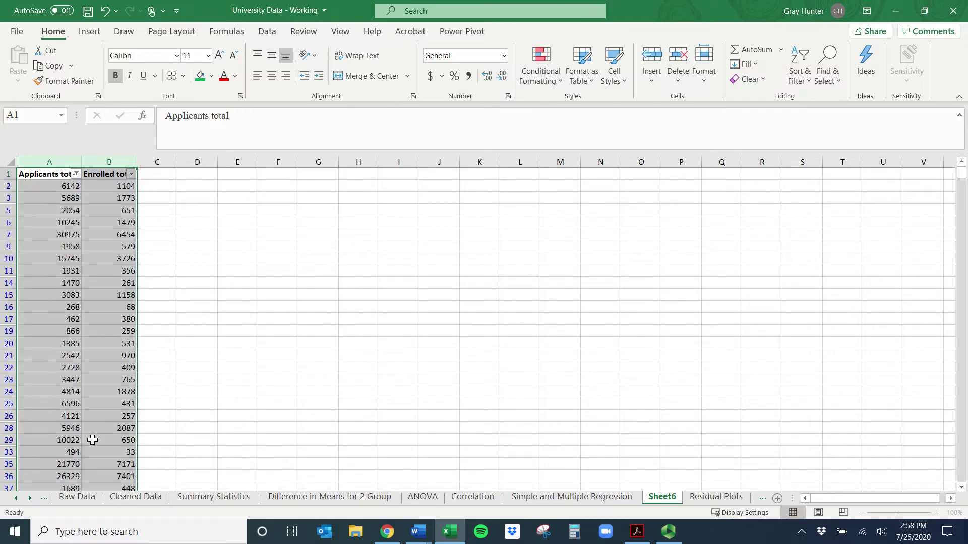
# Step: Check the Enrolled total filter list for blank entries, keeping every value selected
pyautogui.click(131, 174)
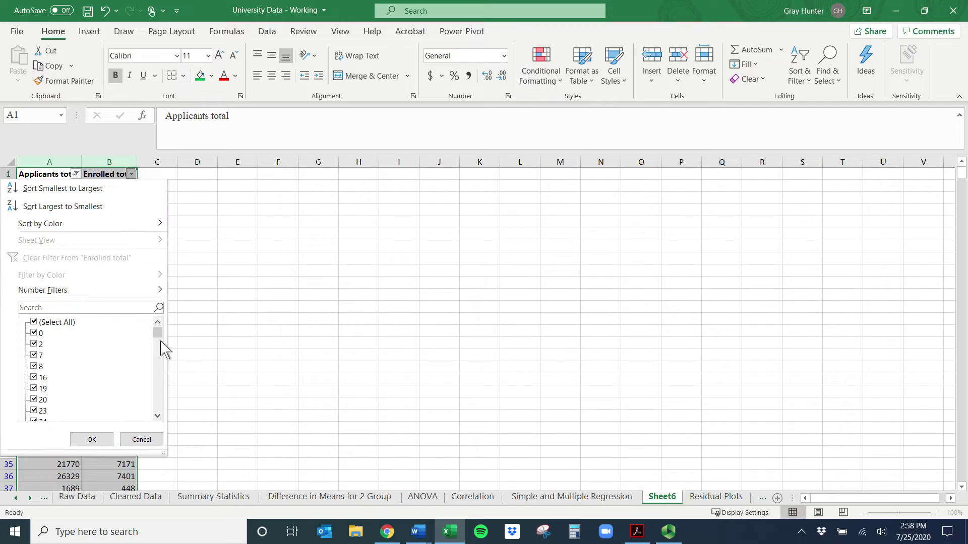
pyautogui.moveTo(160, 342); pyautogui.dragTo(159, 407)
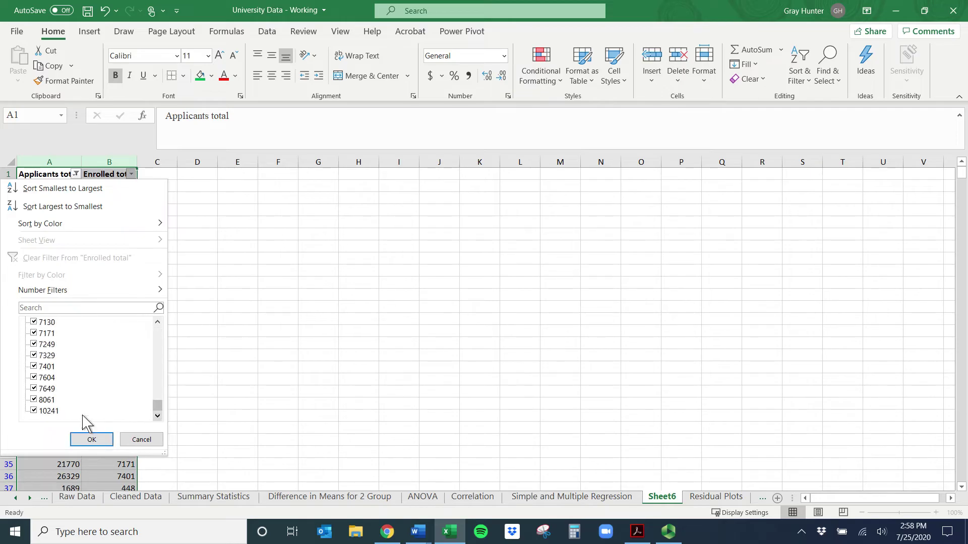
pyautogui.click(92, 440)
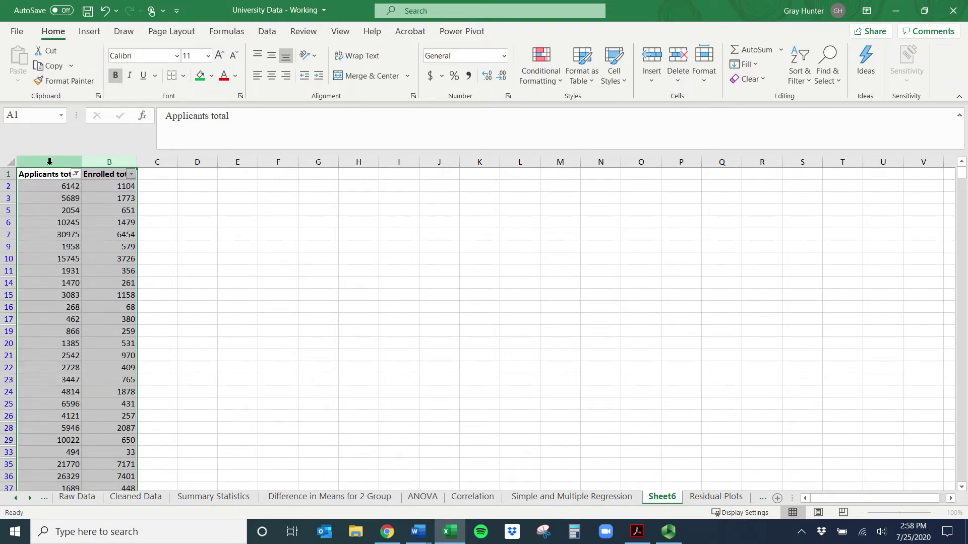
# Step: Copy the filtered Applicants total and Enrolled total columns and paste them as values from column A of the Simple and Multiple Regression sheet
pyautogui.moveTo(49, 162); pyautogui.dragTo(99, 162)
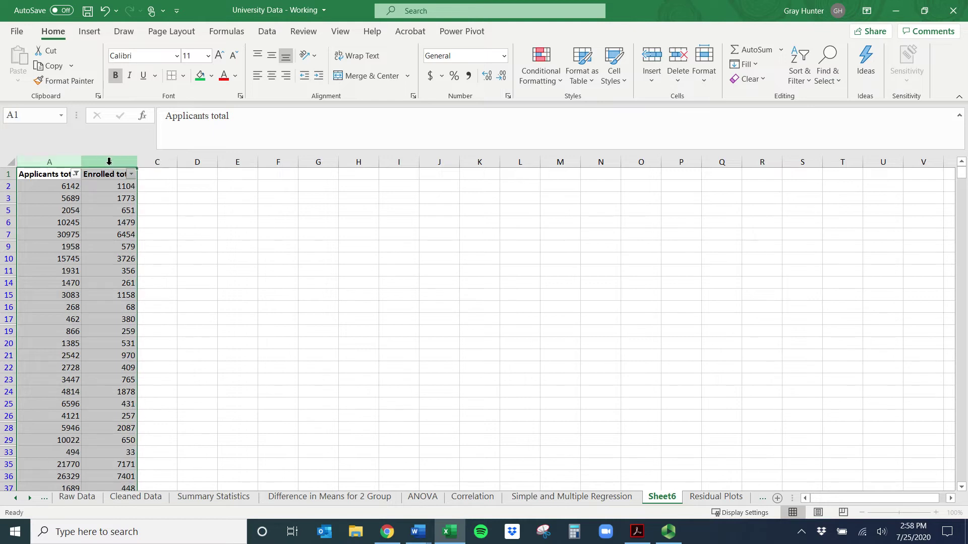
pyautogui.hotkey('ctrl', 'c')
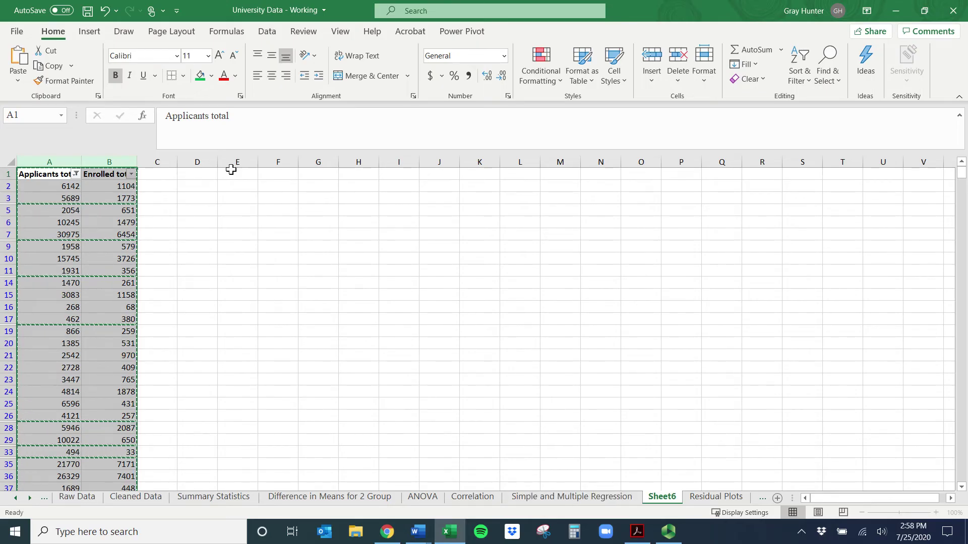
pyautogui.click(210, 161)
pyautogui.click(560, 498)
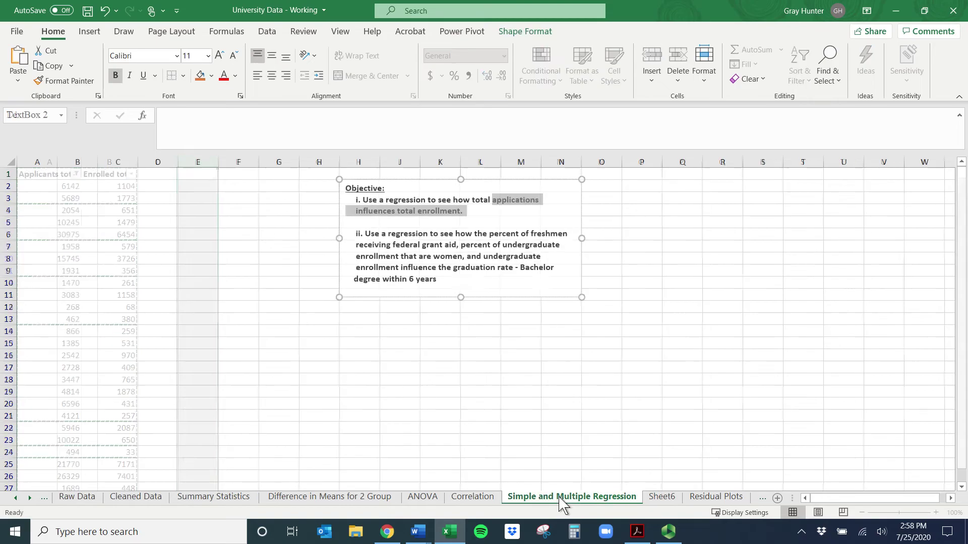
pyautogui.click(39, 160)
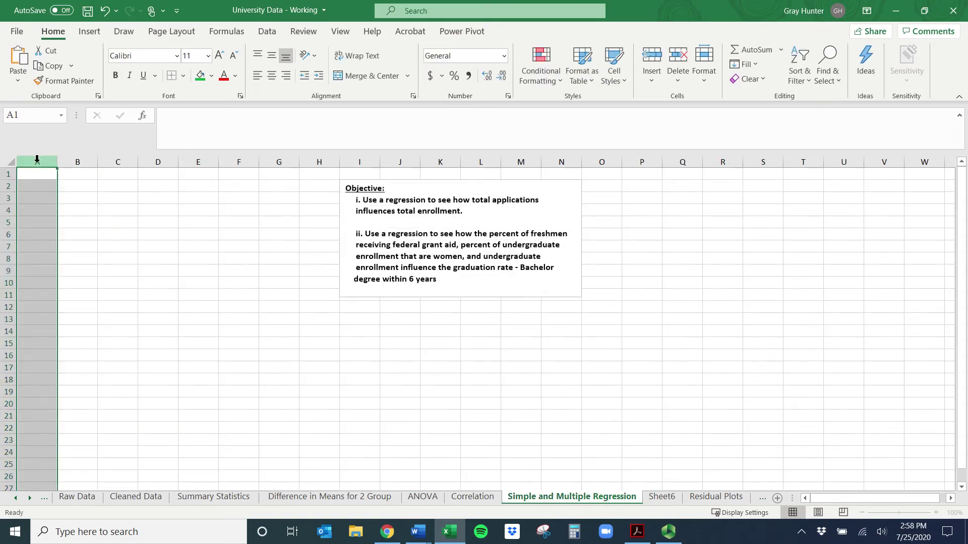
pyautogui.rightClick(37, 161)
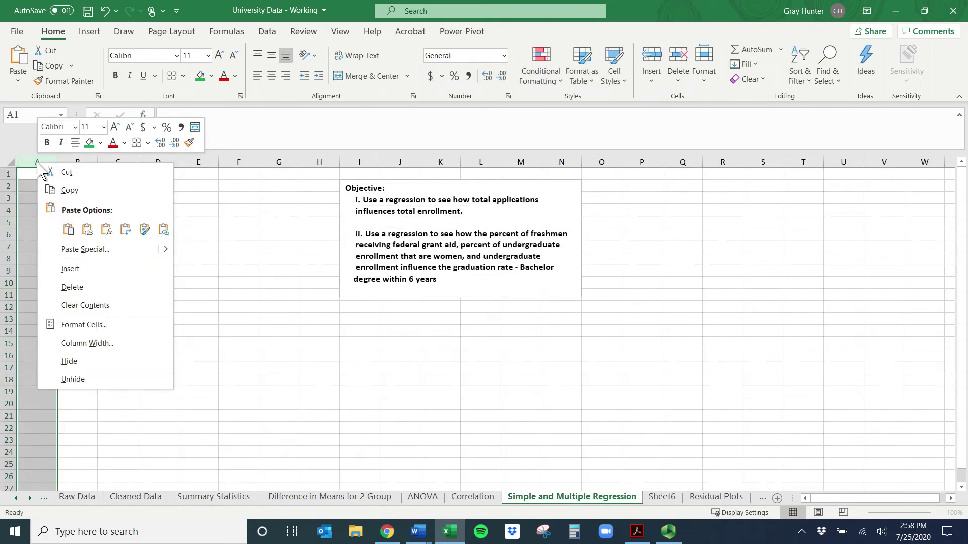
pyautogui.click(87, 230)
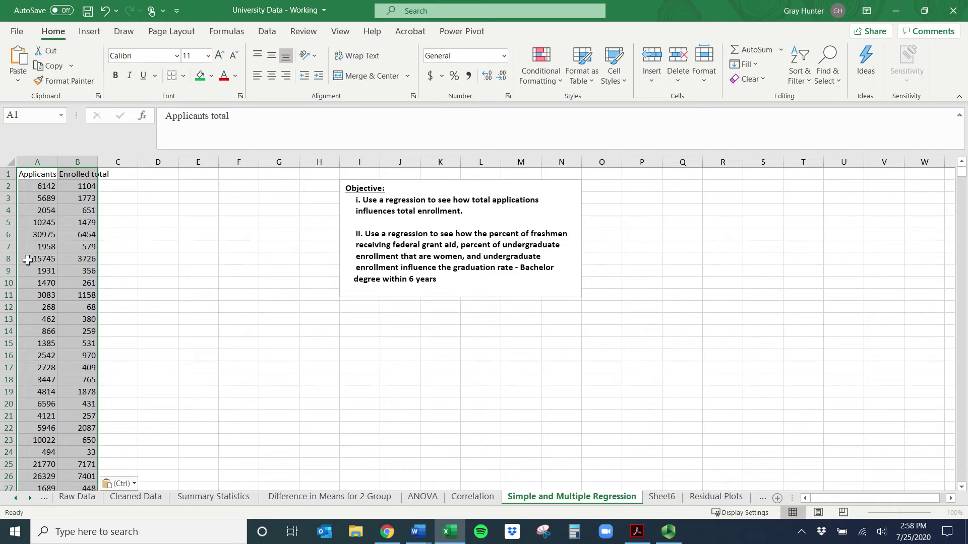
# Step: Bold the Applicants total and Enrolled total headers and autofit the widths of columns A and B
pyautogui.moveTo(40, 175); pyautogui.dragTo(66, 175)
pyautogui.hotkey('ctrl', 'b')
pyautogui.doubleClick(57, 160)
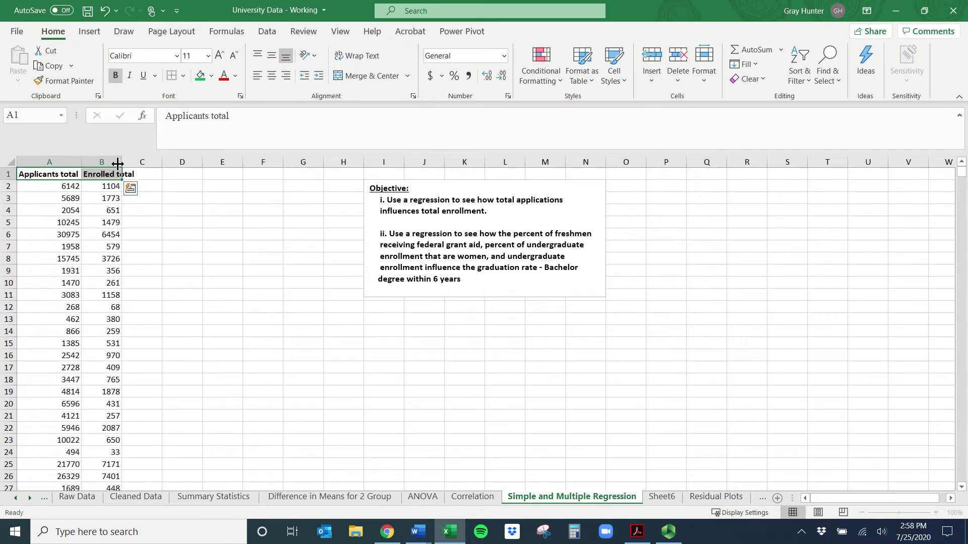
pyautogui.doubleClick(122, 160)
pyautogui.click(197, 210)
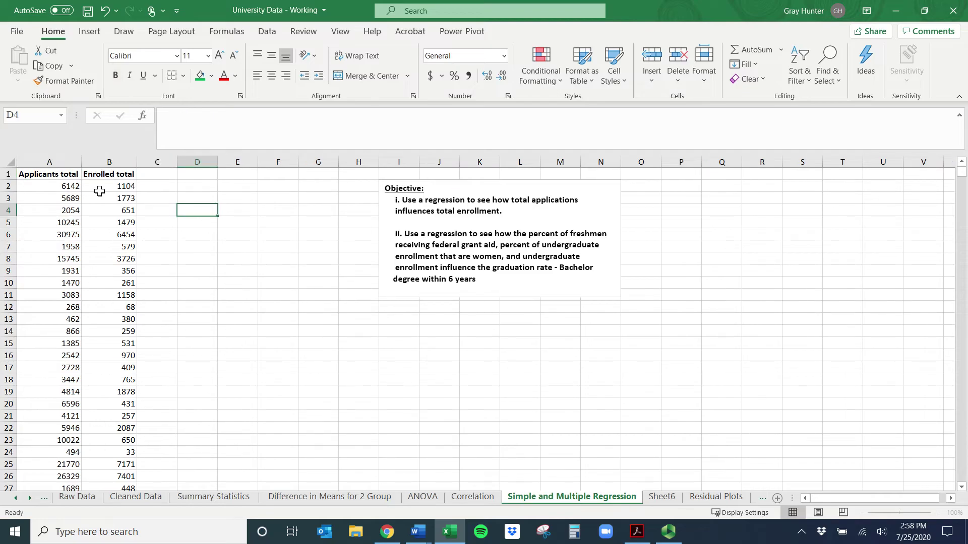
# Step: Open the Regression analysis tool and clear its existing Y and X input ranges
pyautogui.click(267, 31)
pyautogui.click(851, 50)
pyautogui.moveTo(634, 385); pyautogui.dragTo(461, 393)
pyautogui.doubleClick(461, 393)
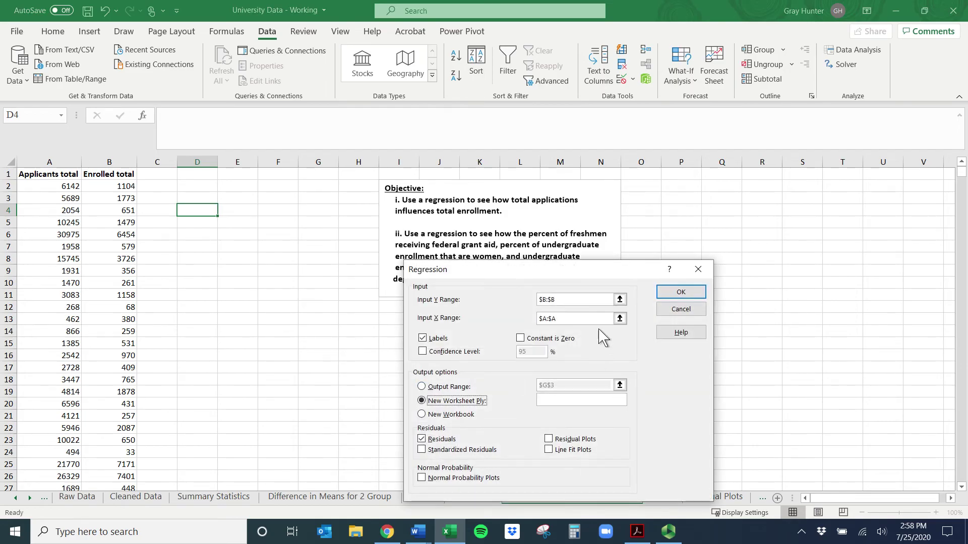
pyautogui.press('Delete')
pyautogui.tripleClick(585, 319)
pyautogui.press('Delete')
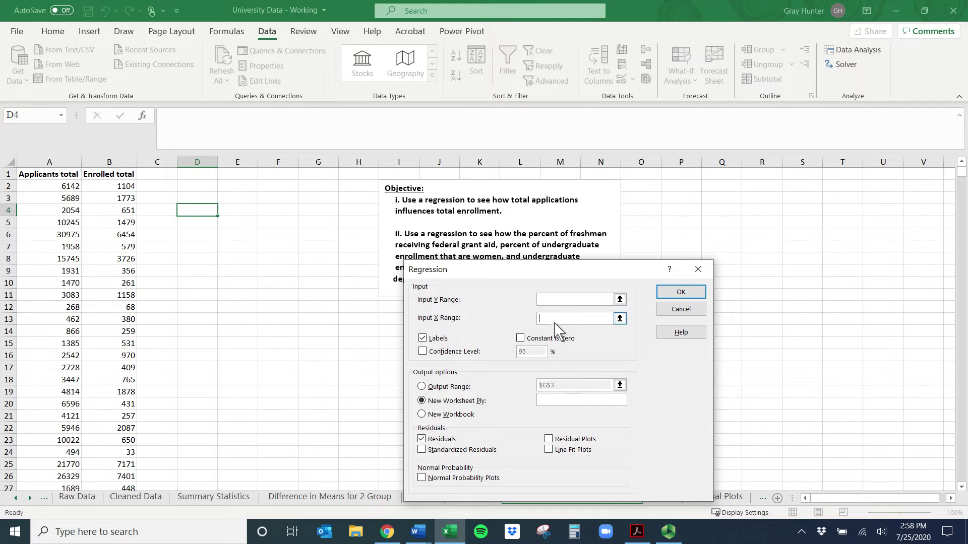
pyautogui.moveTo(515, 273); pyautogui.dragTo(519, 256)
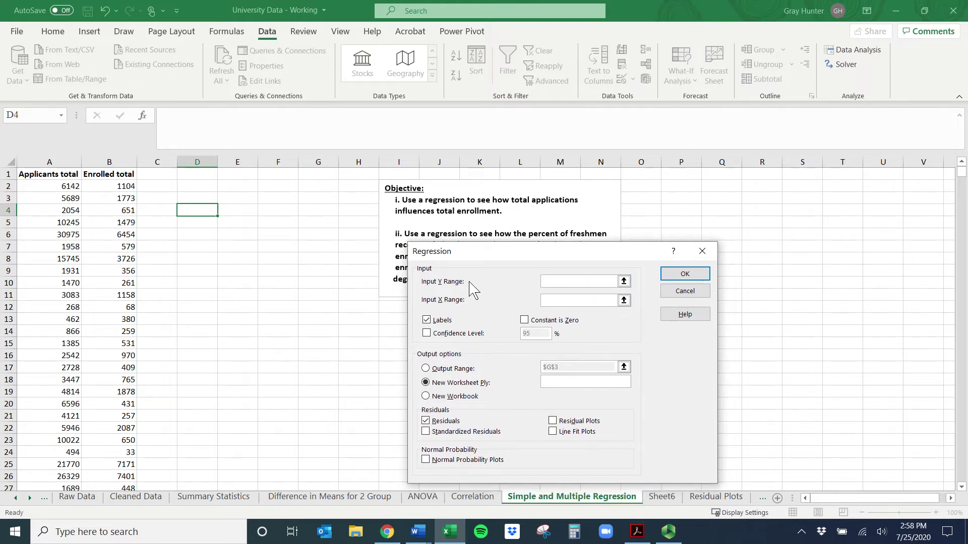
pyautogui.click(116, 162)
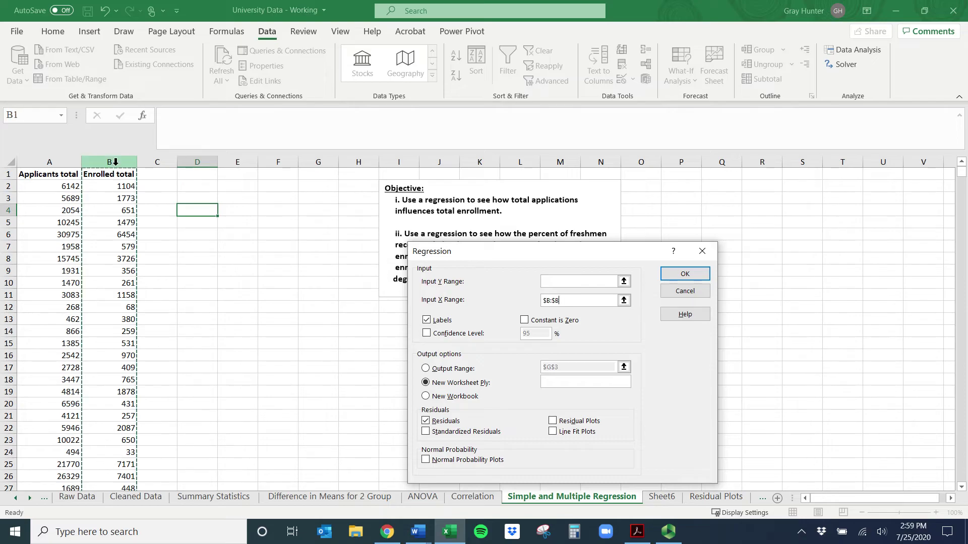
pyautogui.press('BackSpace')
pyautogui.press('BackSpace')
pyautogui.press('BackSpace')
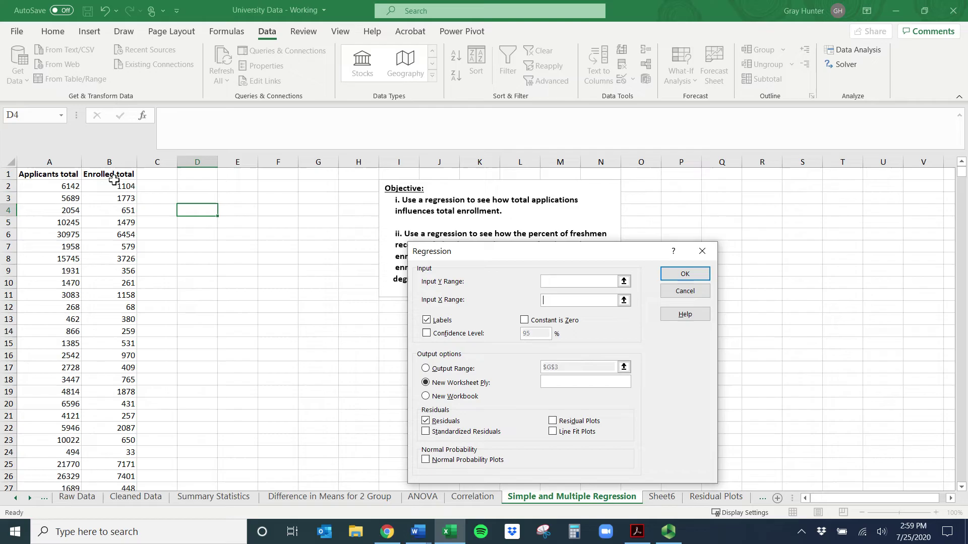
pyautogui.click(116, 175)
pyautogui.press('BackSpace')
pyautogui.press('BackSpace')
# Step: Set the regression's Y range to the Enrolled total data, B1:B1378, and its X range to the Applicants total data, A1:A1378
pyautogui.click(577, 281)
pyautogui.click(111, 174)
pyautogui.hotkey('ctrl', 'shift', 'Down')
pyautogui.click(625, 301)
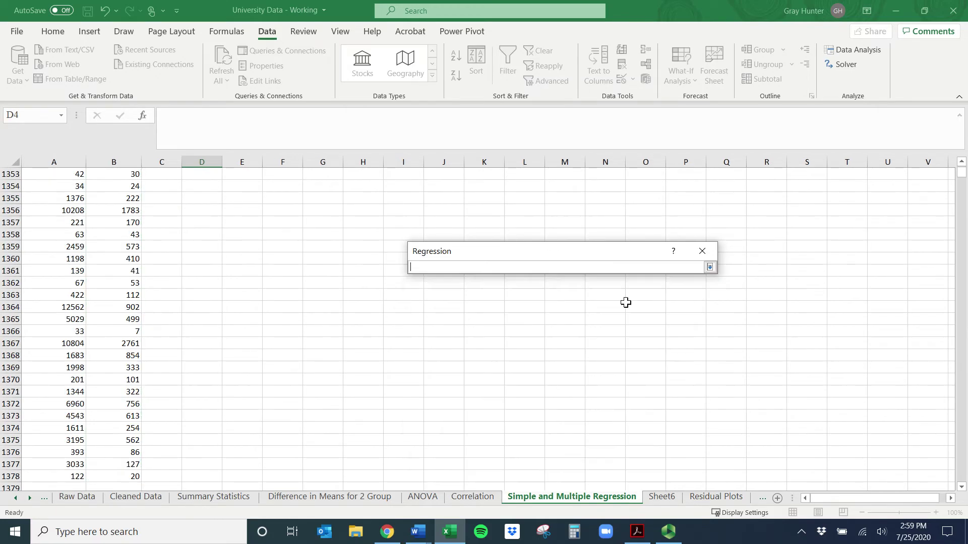
pyautogui.click(73, 478)
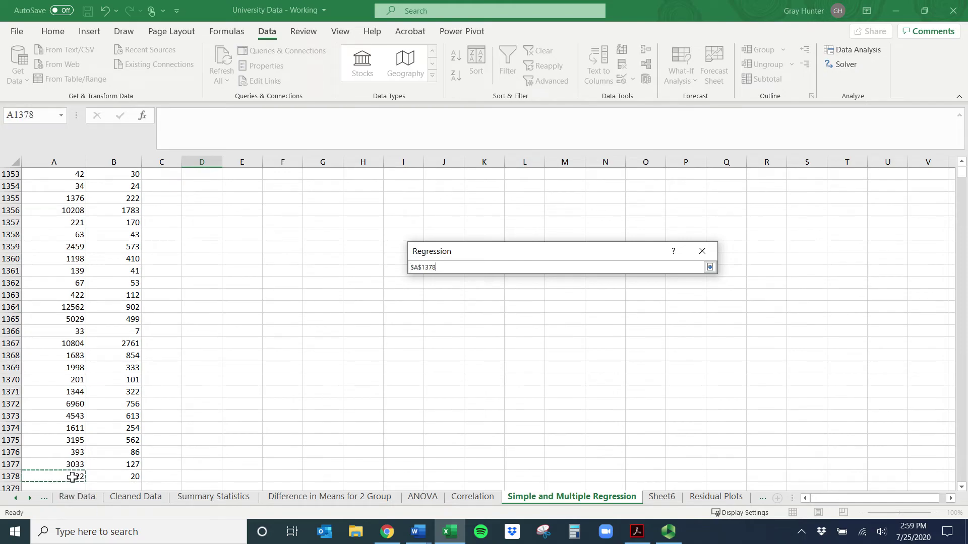
pyautogui.hotkey('ctrl', 'shift', 'Up')
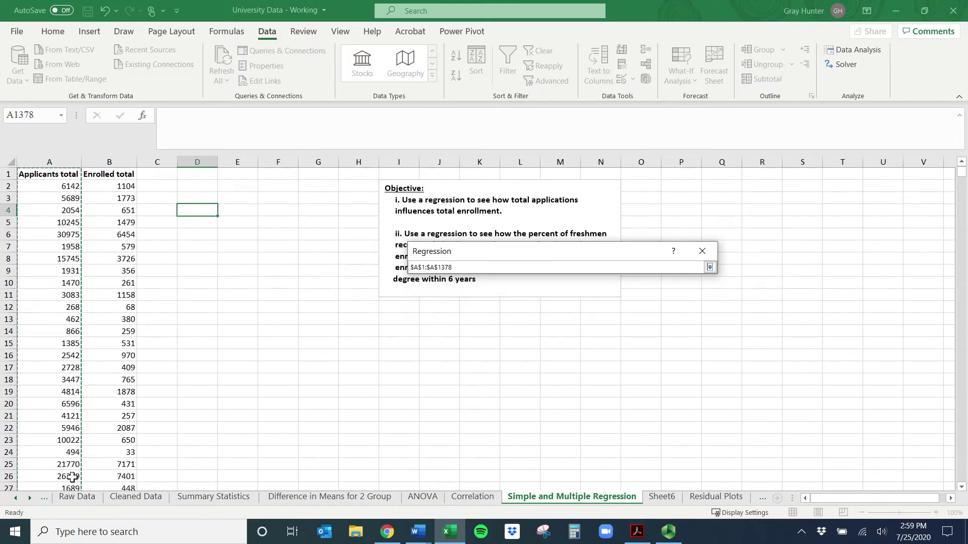
pyautogui.press('Return')
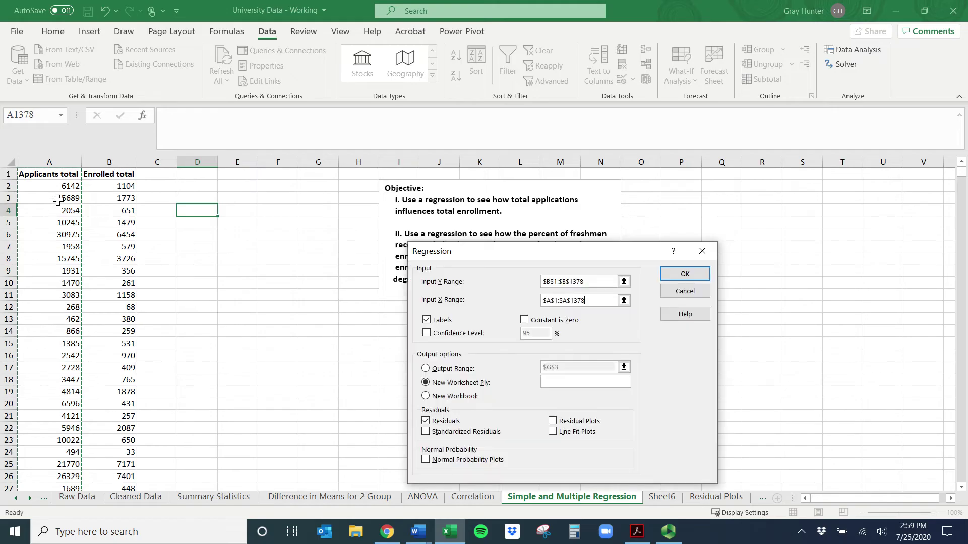
# Step: Keep Labels enabled for the regression and turn off the Residuals output
pyautogui.click(427, 321)
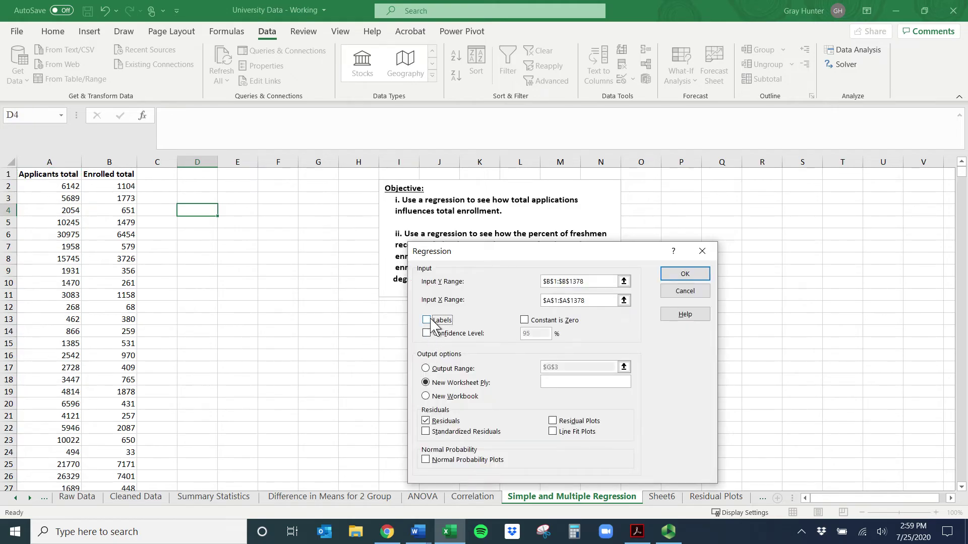
pyautogui.click(428, 322)
pyautogui.click(429, 420)
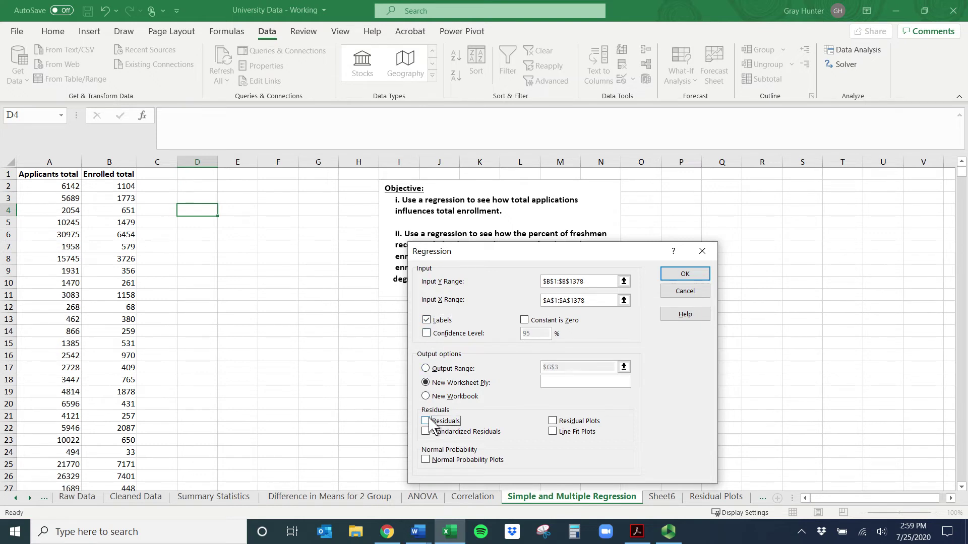
# Step: Place the regression output on the current sheet with cell Q2 as the output range
pyautogui.click(426, 369)
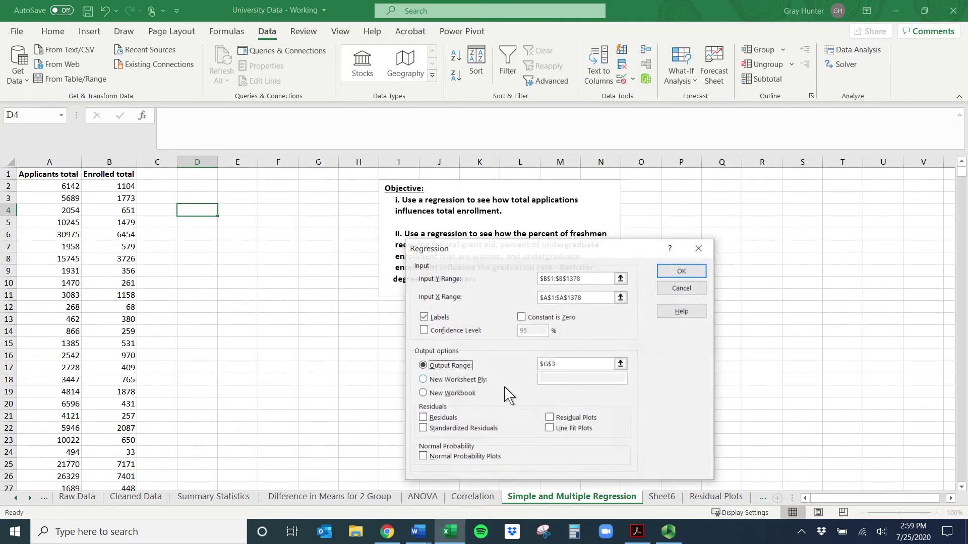
pyautogui.click(623, 367)
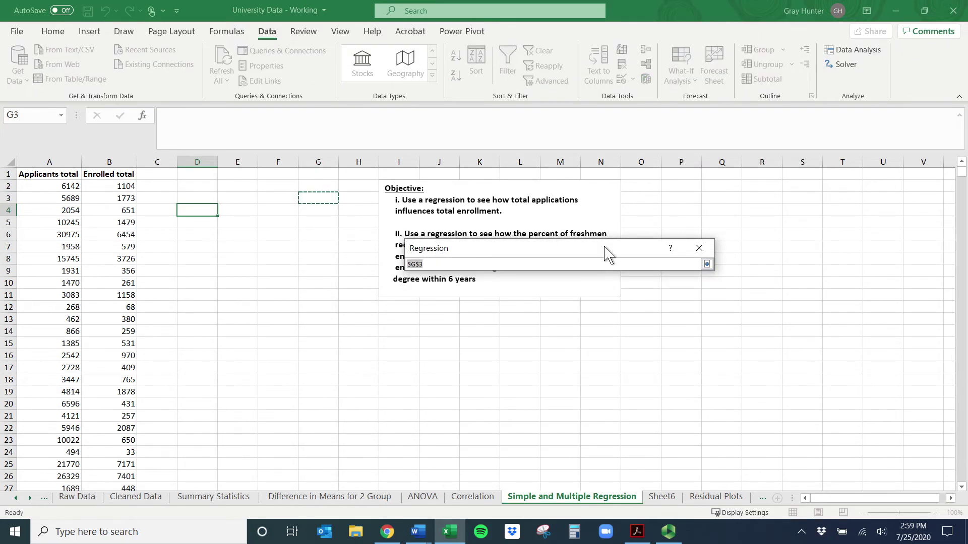
pyautogui.click(715, 184)
pyautogui.press('Return')
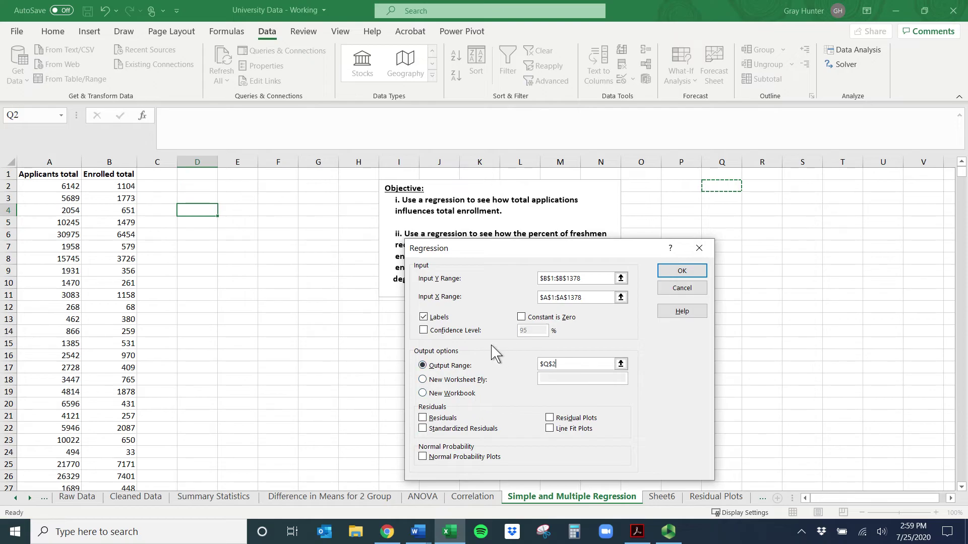
# Step: Include residual plots without the Residuals option and run the regression
pyautogui.click(424, 419)
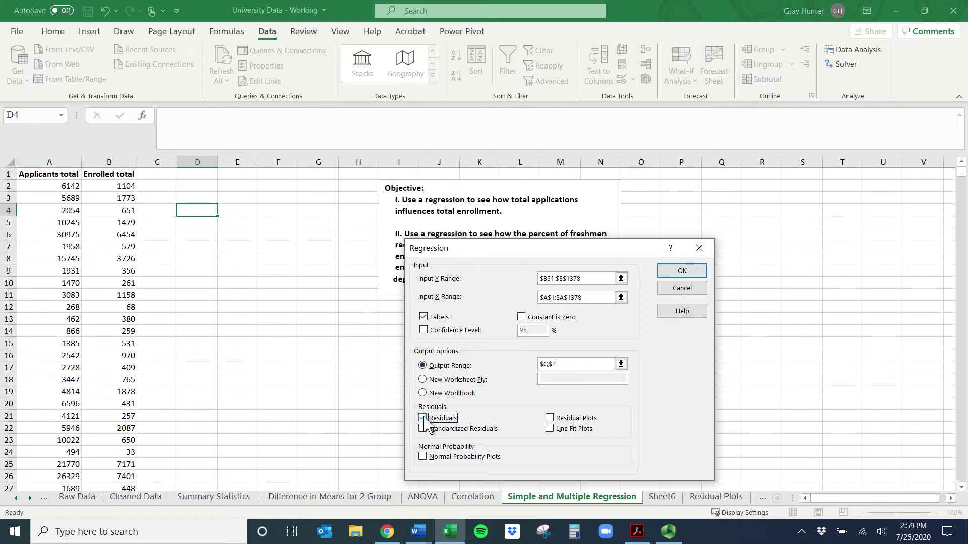
pyautogui.click(424, 418)
pyautogui.click(550, 418)
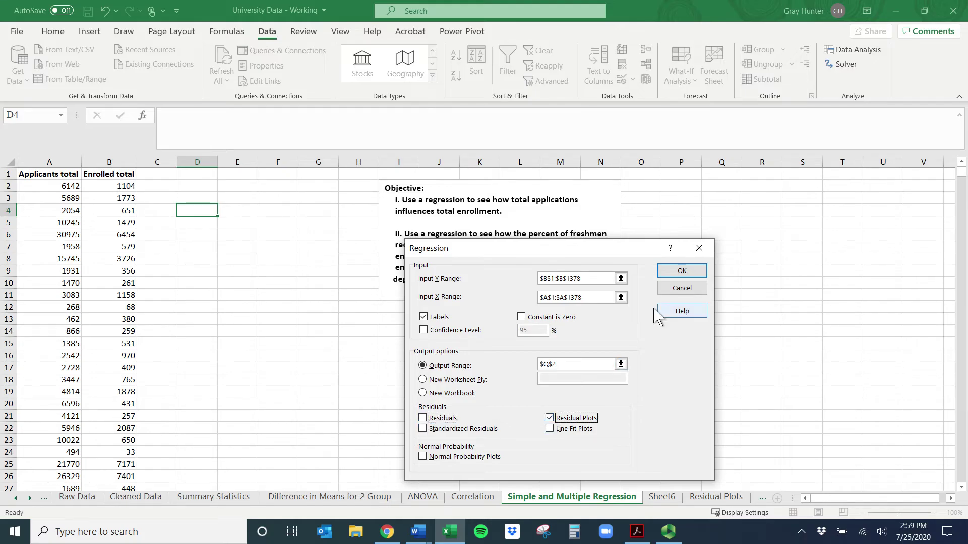
pyautogui.click(684, 272)
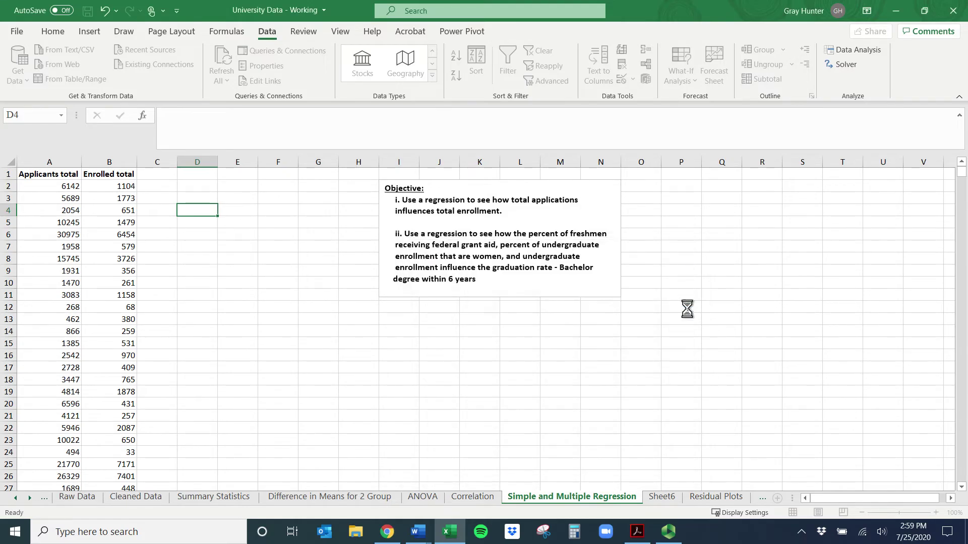
# Step: Widen columns Q through Y of the regression output to one uniform width that fits their values
pyautogui.moveTo(866, 499); pyautogui.dragTo(938, 500)
pyautogui.click(360, 345)
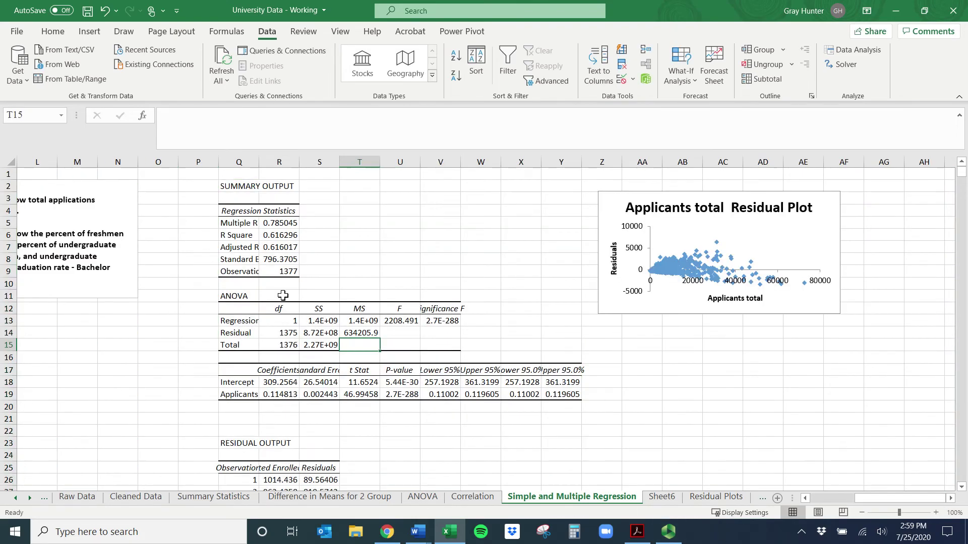
pyautogui.click(230, 178)
pyautogui.hotkey('ctrl', 'shift', 'Down')
pyautogui.hotkey('shift', 'Right')
pyautogui.hotkey('shift', 'Right')
pyautogui.hotkey('shift', 'Right')
pyautogui.hotkey('shift', 'Right')
pyautogui.hotkey('shift', 'Right')
pyautogui.hotkey('shift', 'Right')
pyautogui.hotkey('shift', 'Right')
pyautogui.hotkey('shift', 'Right')
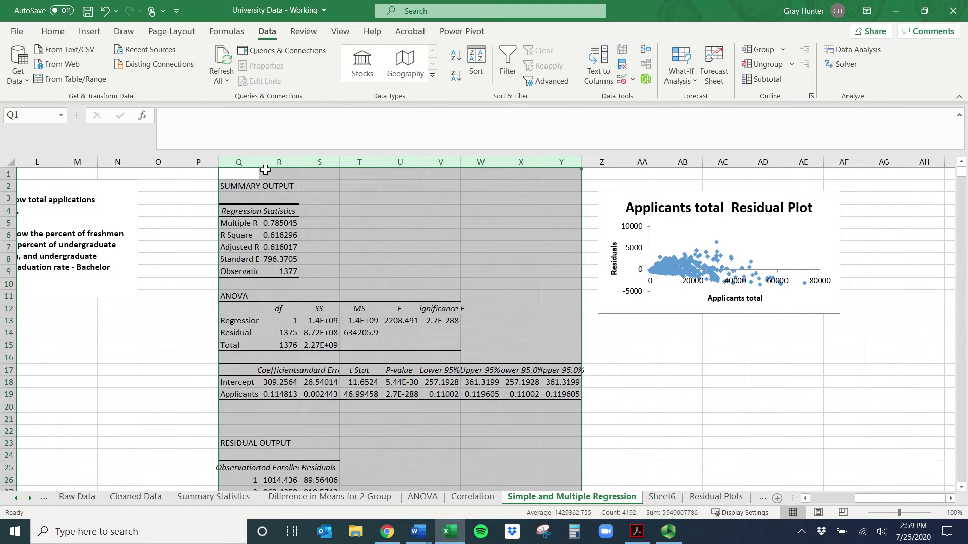
pyautogui.doubleClick(261, 161)
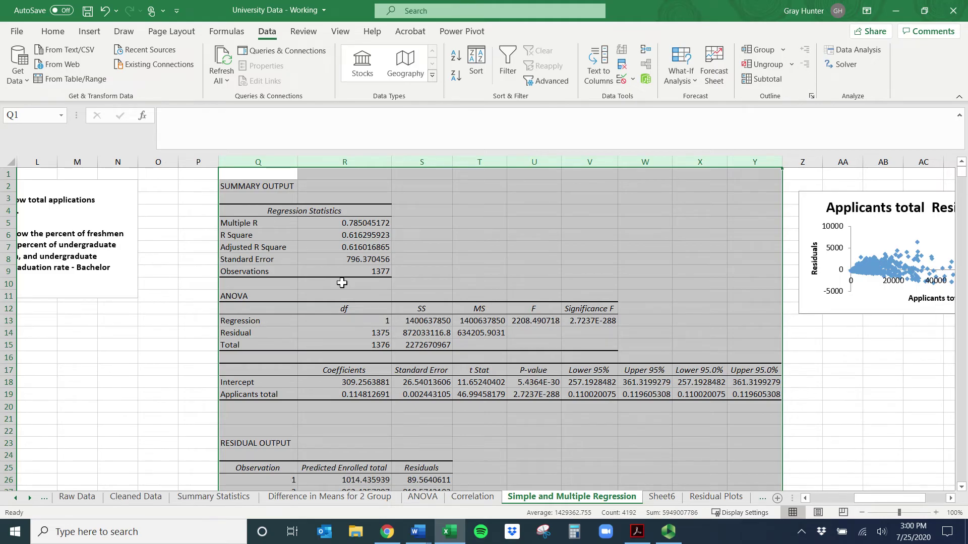
pyautogui.moveTo(296, 156); pyautogui.dragTo(283, 156)
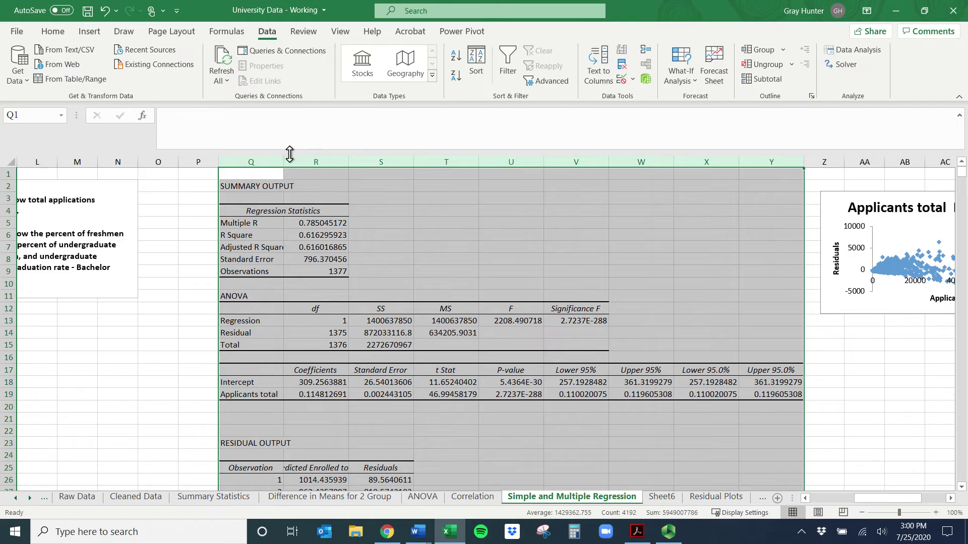
# Step: Widen columns Q through Y uniformly a little more and examine the regression's F test, p-values and coefficients
pyautogui.moveTo(283, 160); pyautogui.dragTo(294, 160)
pyautogui.moveTo(270, 237); pyautogui.dragTo(269, 260)
pyautogui.moveTo(558, 309); pyautogui.dragTo(621, 321)
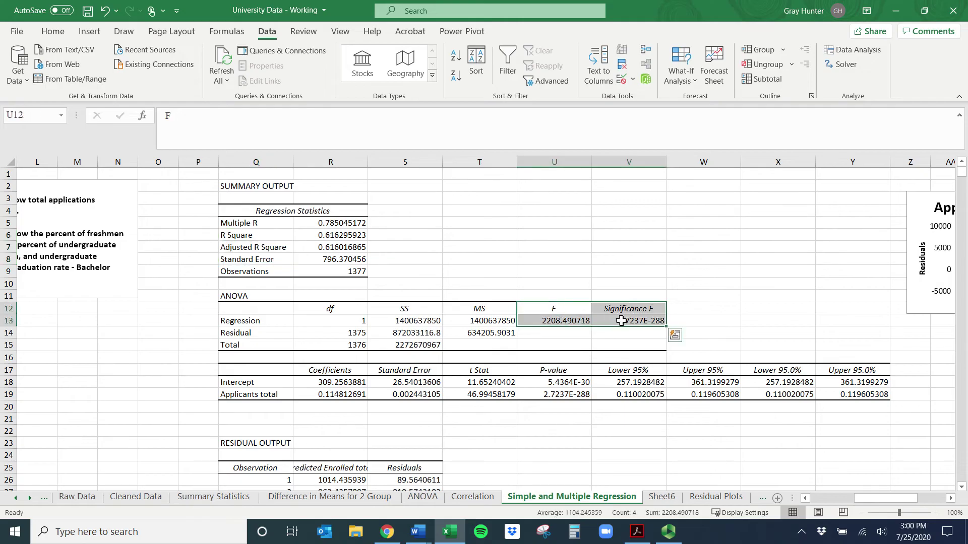
pyautogui.moveTo(536, 383); pyautogui.dragTo(585, 394)
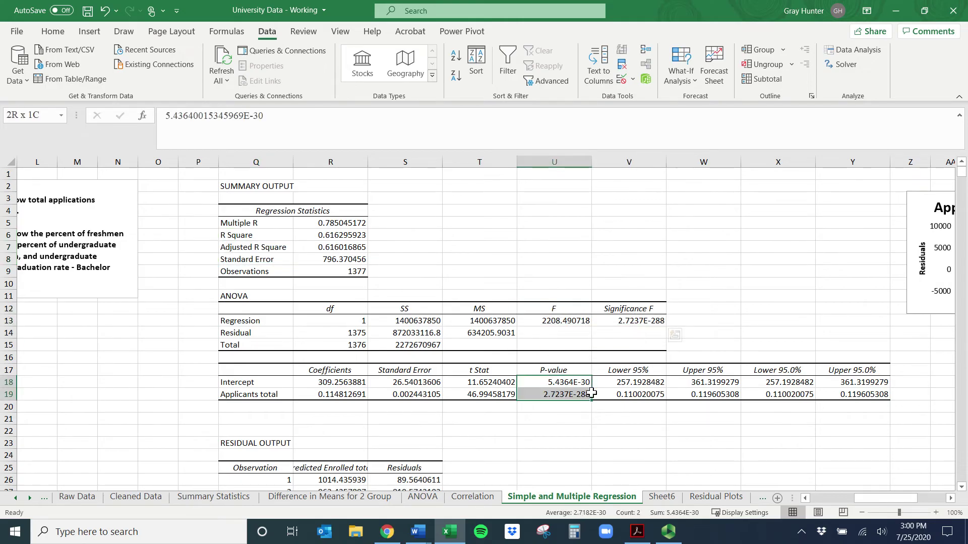
pyautogui.moveTo(461, 373); pyautogui.dragTo(857, 388)
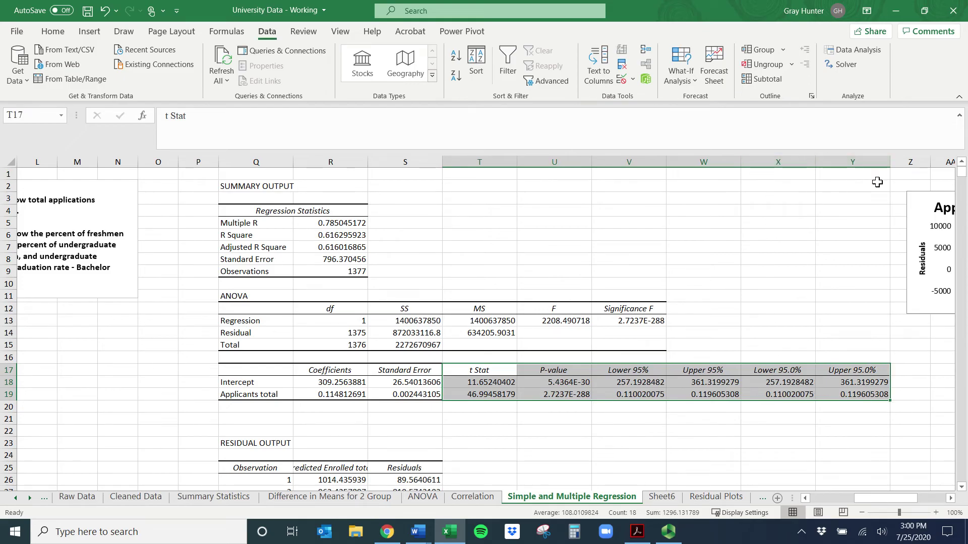
pyautogui.click(341, 396)
# Step: Move the Applicants total residual plot next to the Regression Statistics table, above the ANOVA table
pyautogui.moveTo(920, 202); pyautogui.dragTo(478, 193)
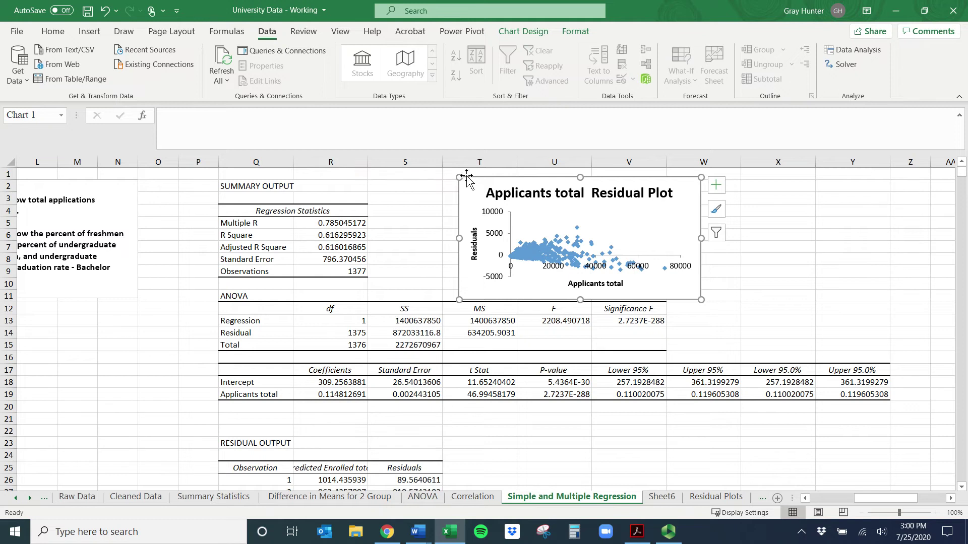
pyautogui.moveTo(474, 190); pyautogui.dragTo(383, 181)
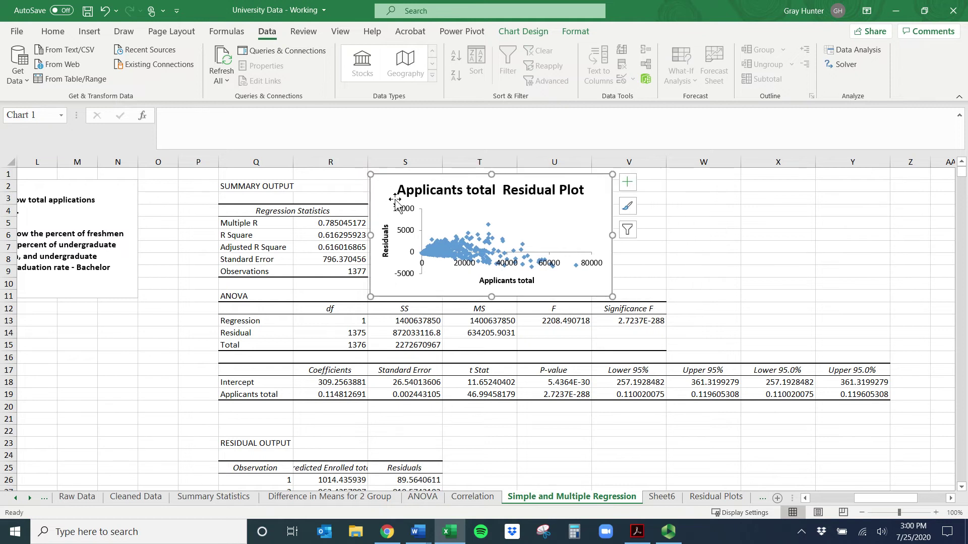
# Step: Review the second objective in the text box to identify the variables for the multiple regression
pyautogui.moveTo(872, 498); pyautogui.dragTo(820, 504)
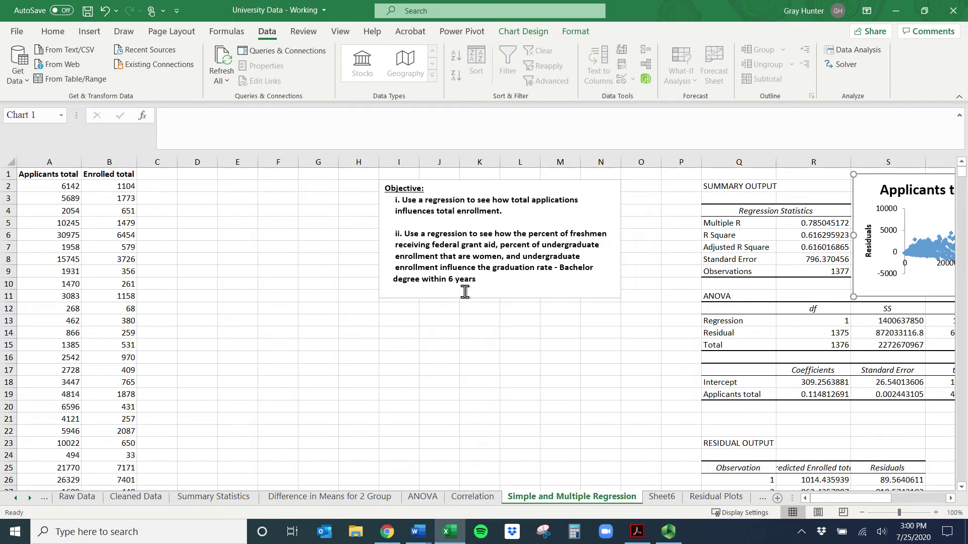
pyautogui.moveTo(477, 280); pyautogui.dragTo(392, 238)
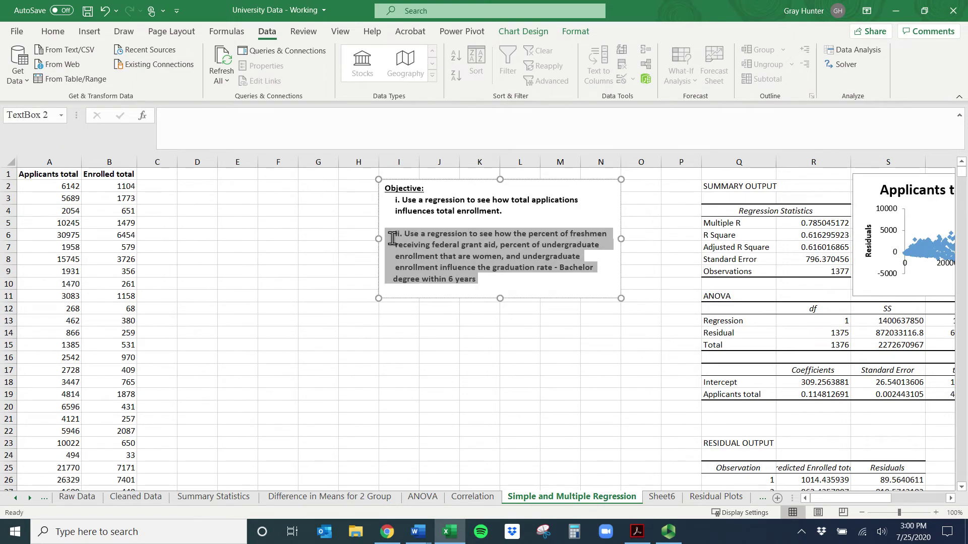
pyautogui.click(439, 279)
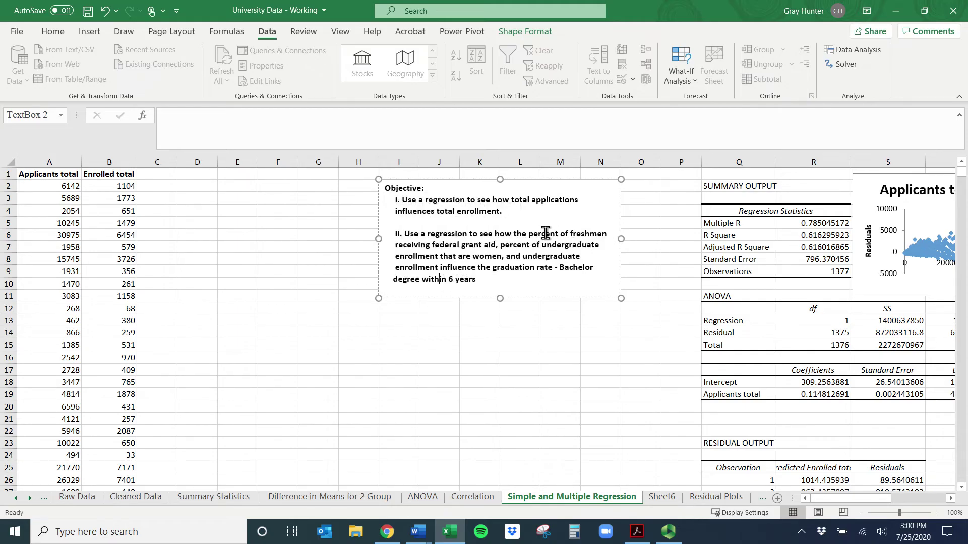
# Step: Clear the Applicants total filter on Sheet6 and delete columns A and B
pyautogui.click(660, 498)
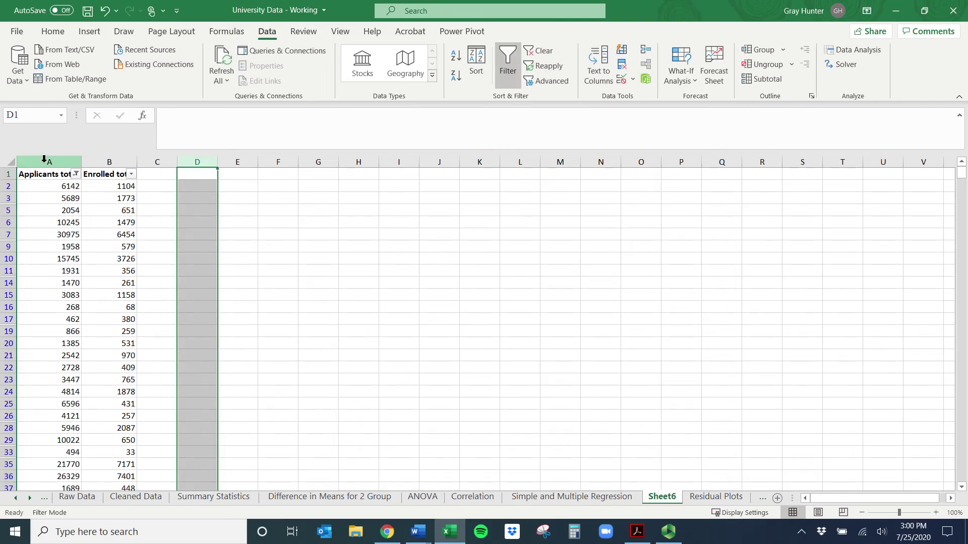
pyautogui.click(76, 174)
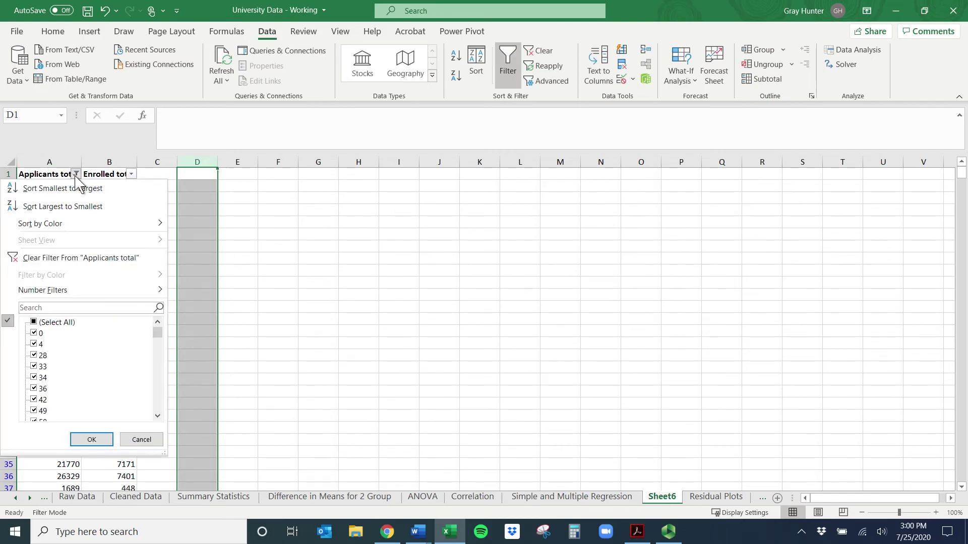
pyautogui.click(80, 258)
pyautogui.moveTo(49, 161); pyautogui.dragTo(93, 160)
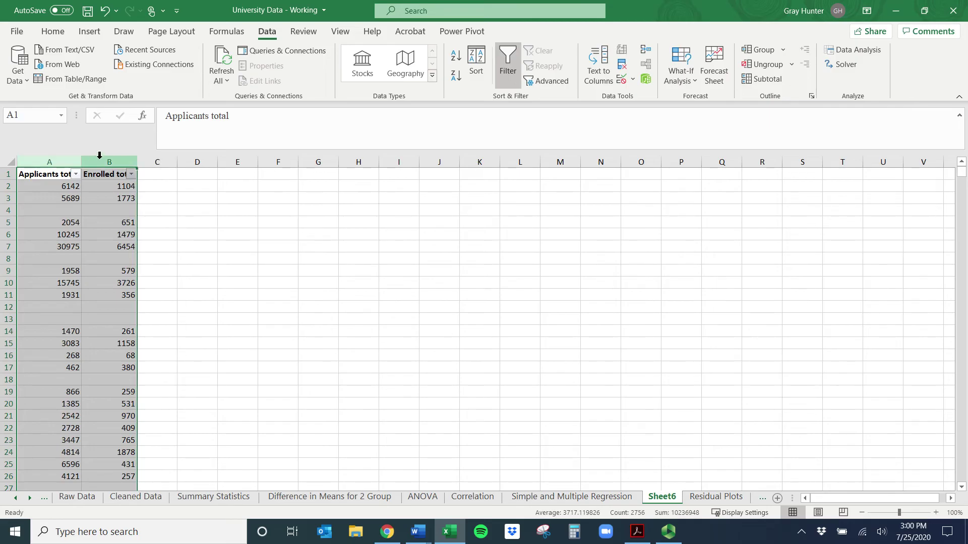
pyautogui.rightClick(99, 156)
pyautogui.click(148, 278)
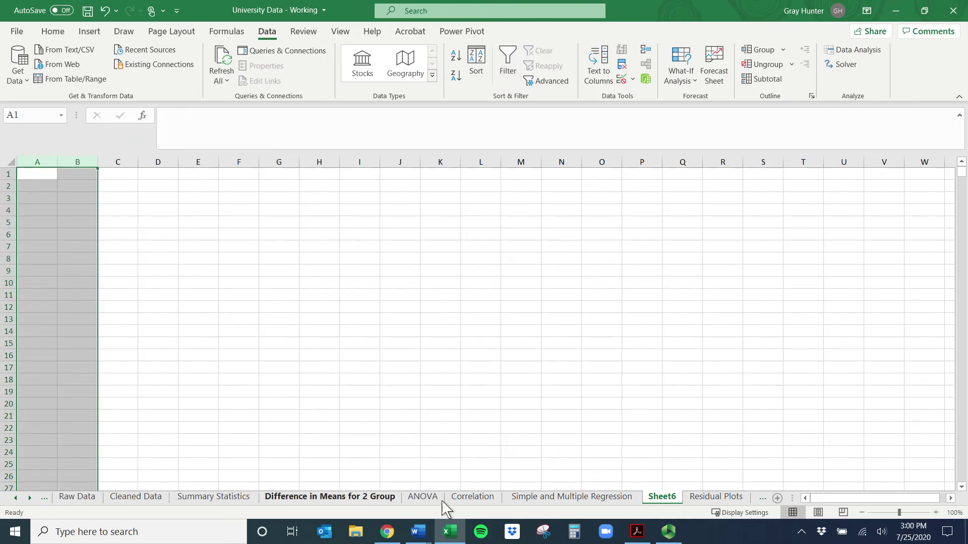
# Step: Check the objective's first predictor and search the Cleaned Data header row for "percent"
pyautogui.click(555, 498)
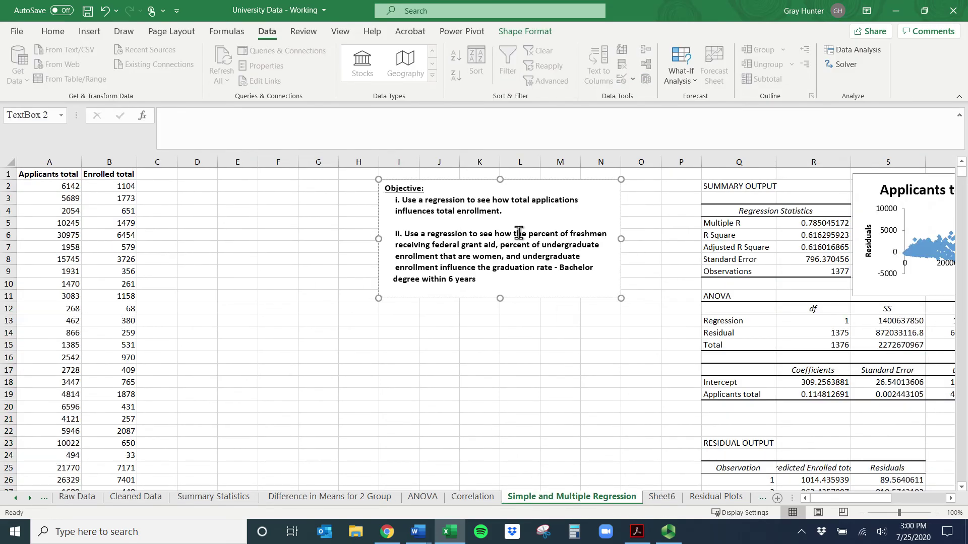
pyautogui.moveTo(514, 233)
pyautogui.mouseDown()
pyautogui.moveTo(607, 235)
pyautogui.moveTo(509, 247)
pyautogui.mouseUp()
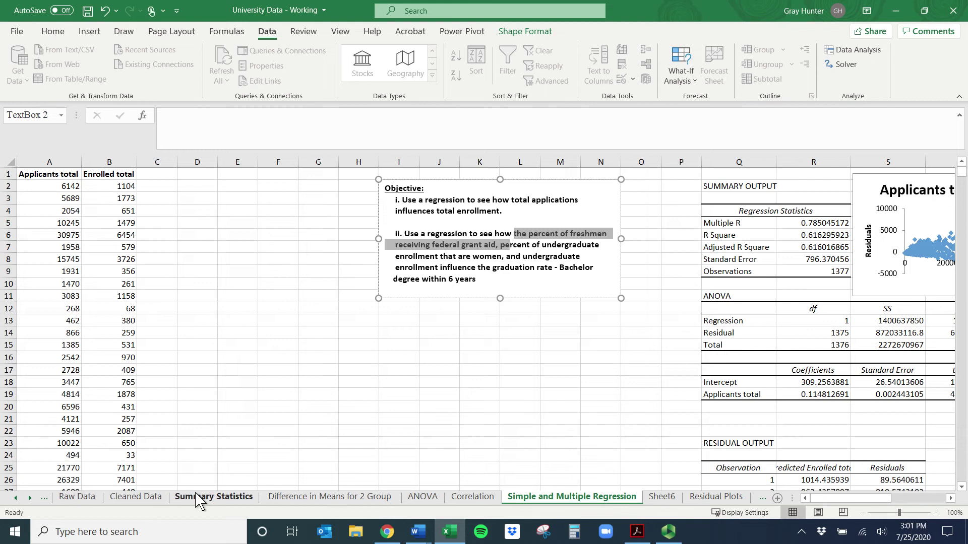
pyautogui.click(137, 499)
pyautogui.click(7, 174)
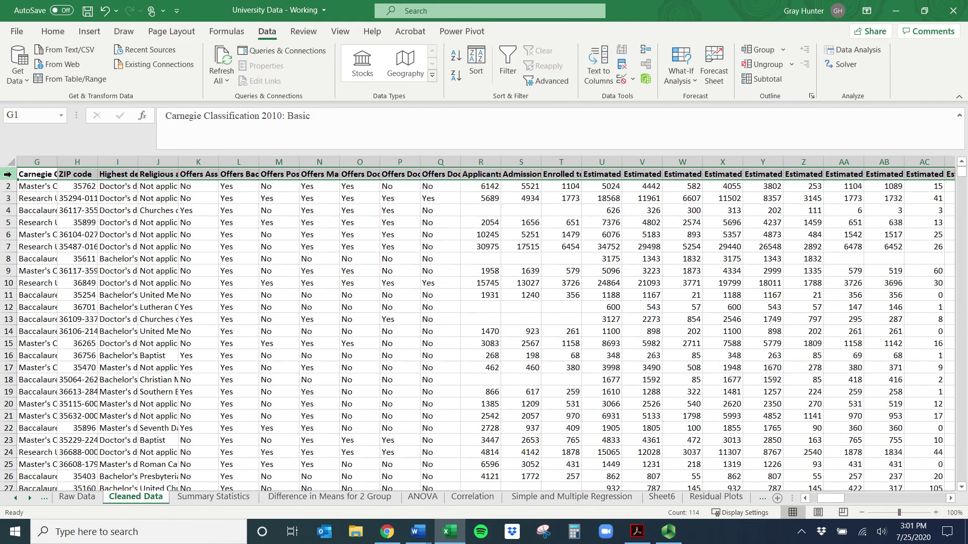
pyautogui.hotkey('ctrl', 'f')
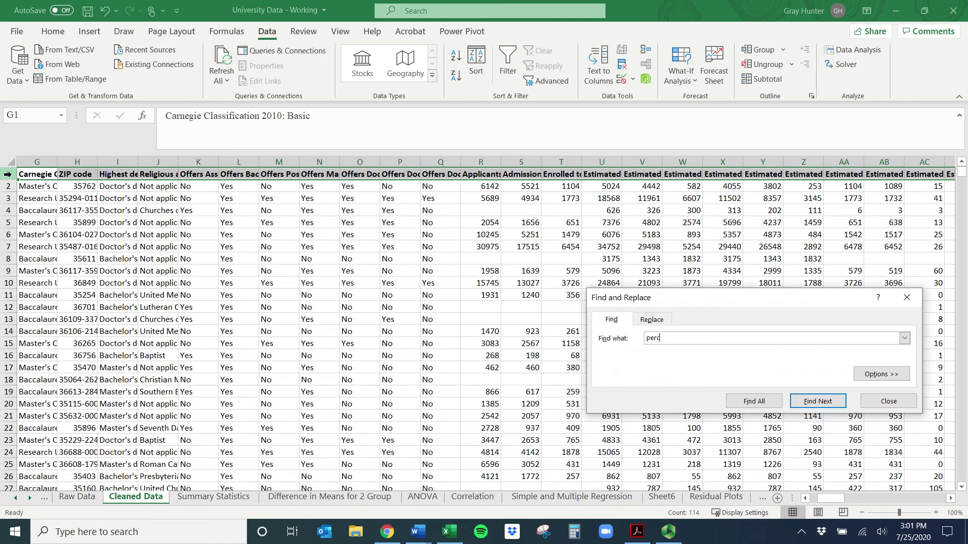
pyautogui.press('Return')
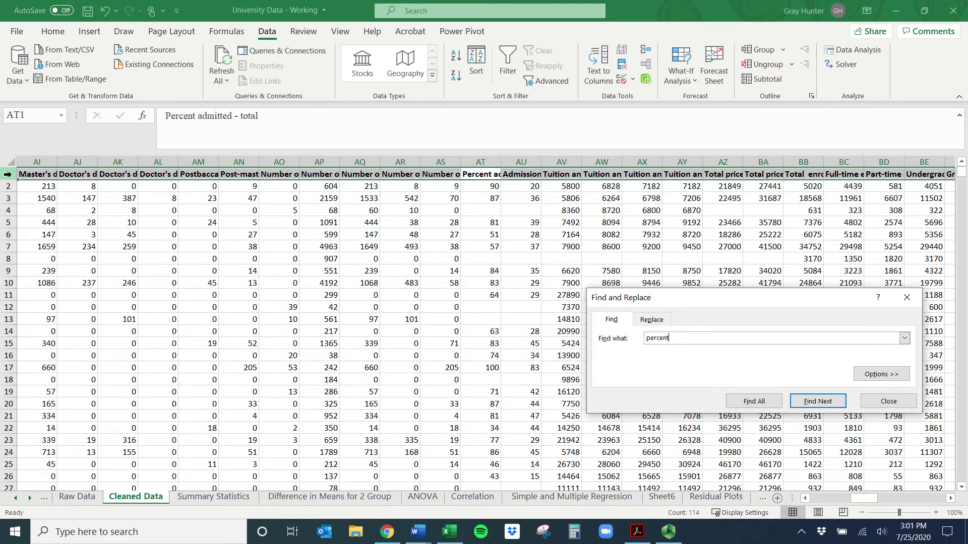
pyautogui.press('Return')
pyautogui.press('Return')
pyautogui.press('Return')
pyautogui.press('Return')
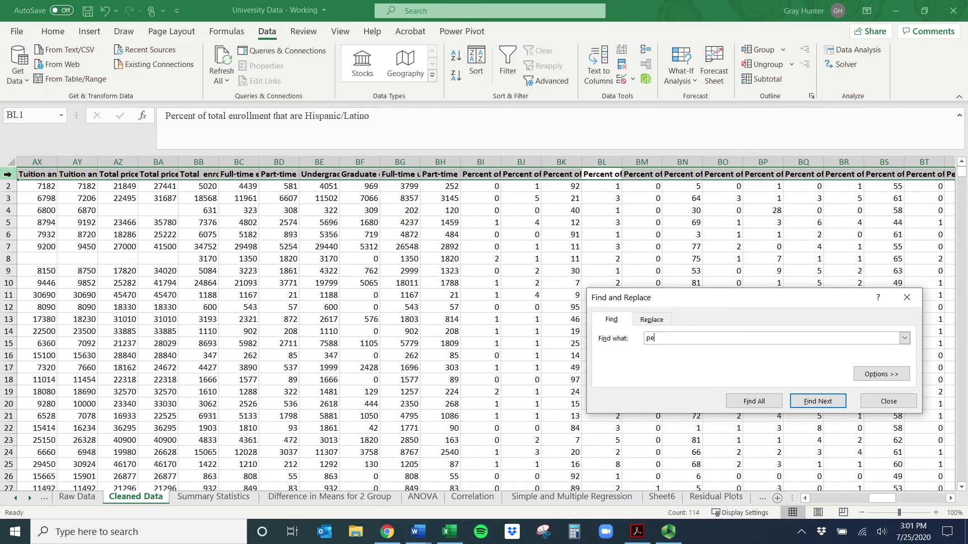
# Step: Search the Cleaned Data headers for "aid" and copy the column "Percent of freshmen receiving federal grant aid"
pyautogui.write('d')
pyautogui.press('Return')
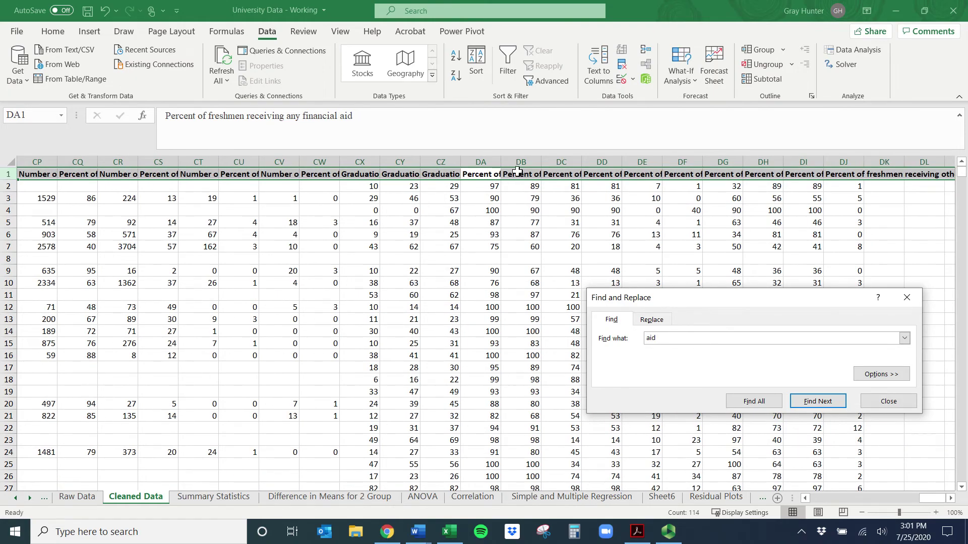
pyautogui.click(547, 499)
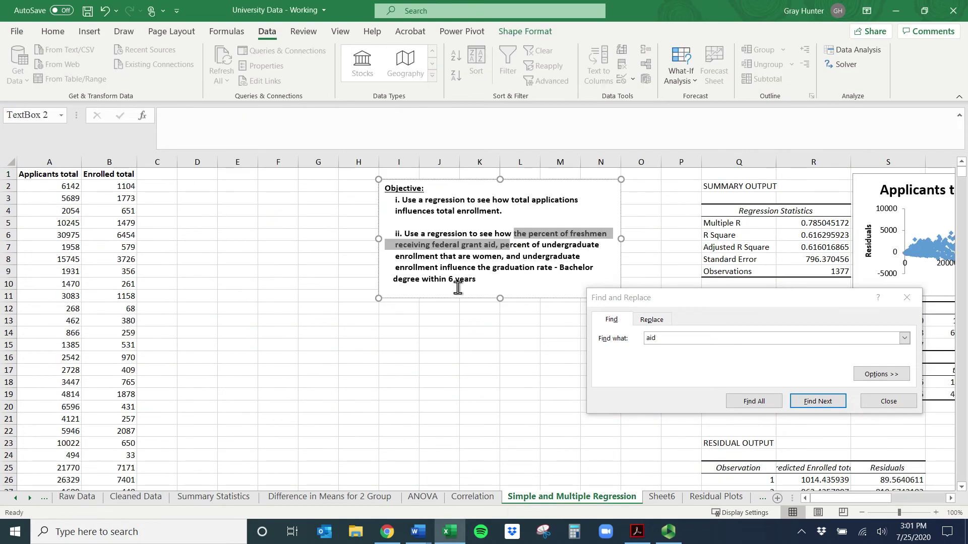
pyautogui.click(135, 497)
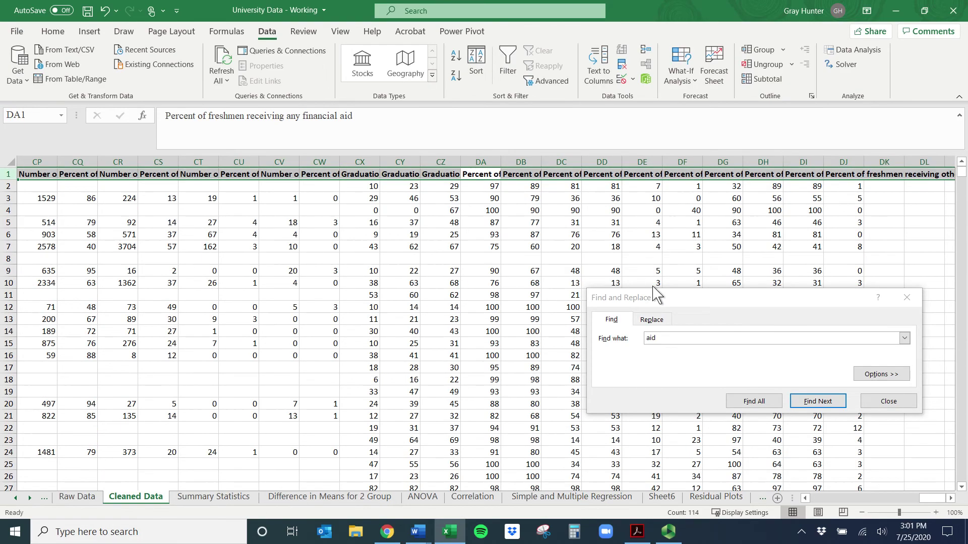
pyautogui.click(818, 402)
pyautogui.click(834, 403)
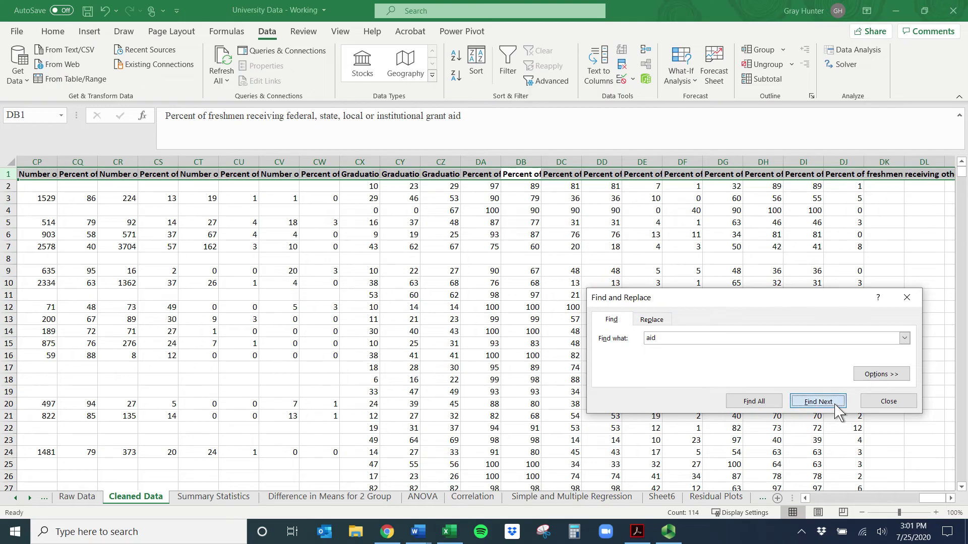
pyautogui.click(567, 159)
pyautogui.hotkey('ctrl', 'c')
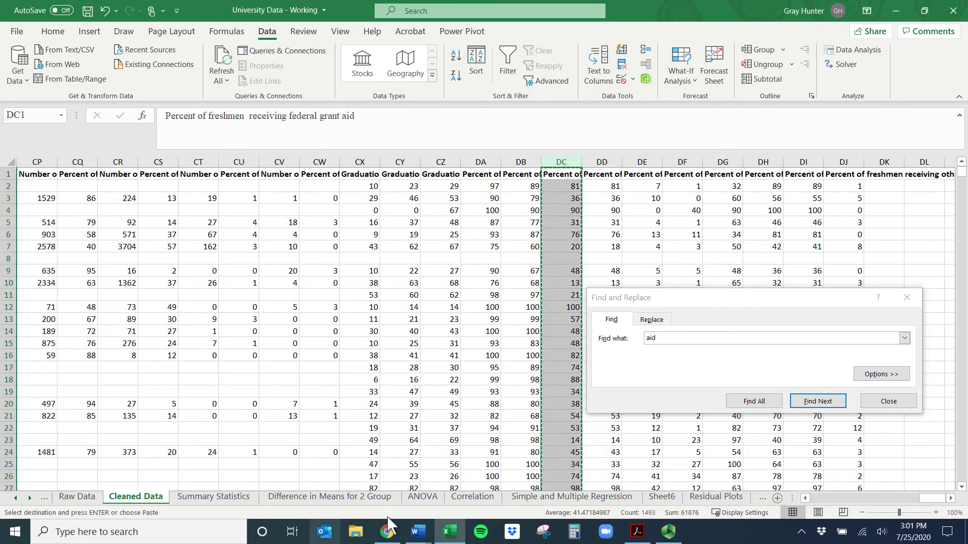
pyautogui.click(571, 498)
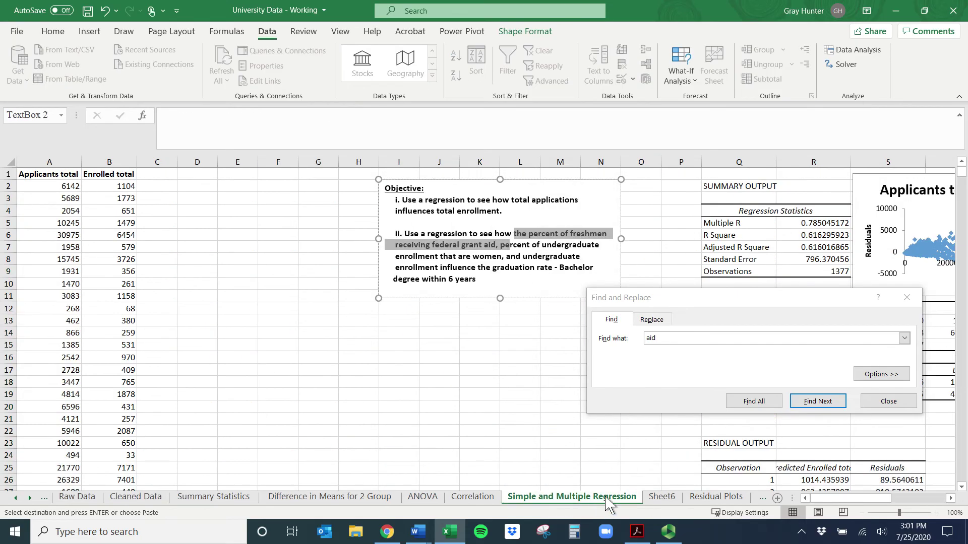
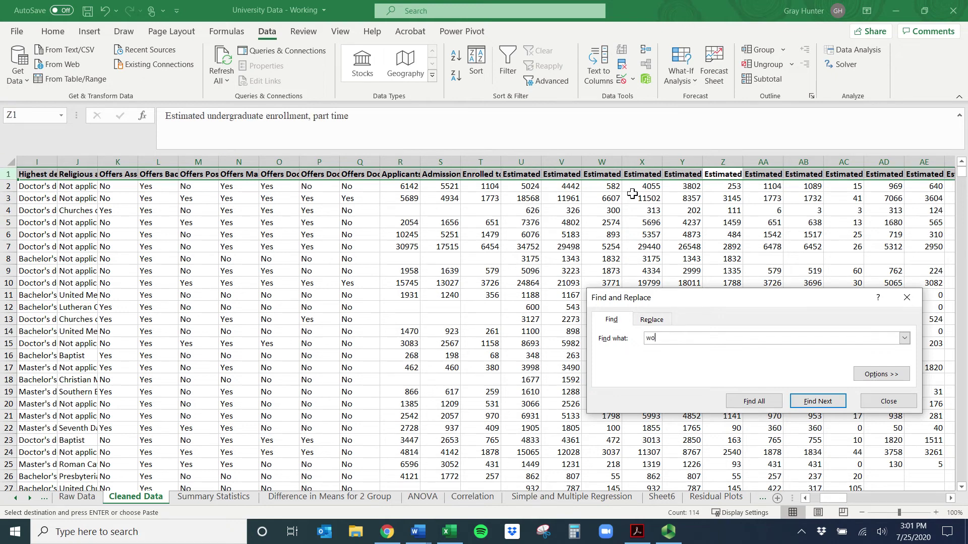
# Step: Search the headers for "women" and copy the column "Percent of total enrollment that are women" into column B of Sheet6
pyautogui.press('Return')
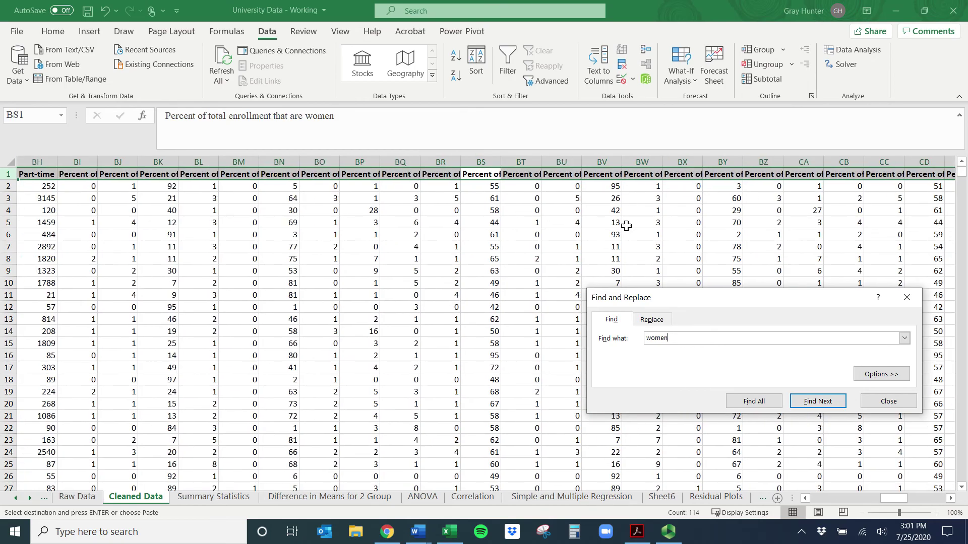
pyautogui.click(480, 161)
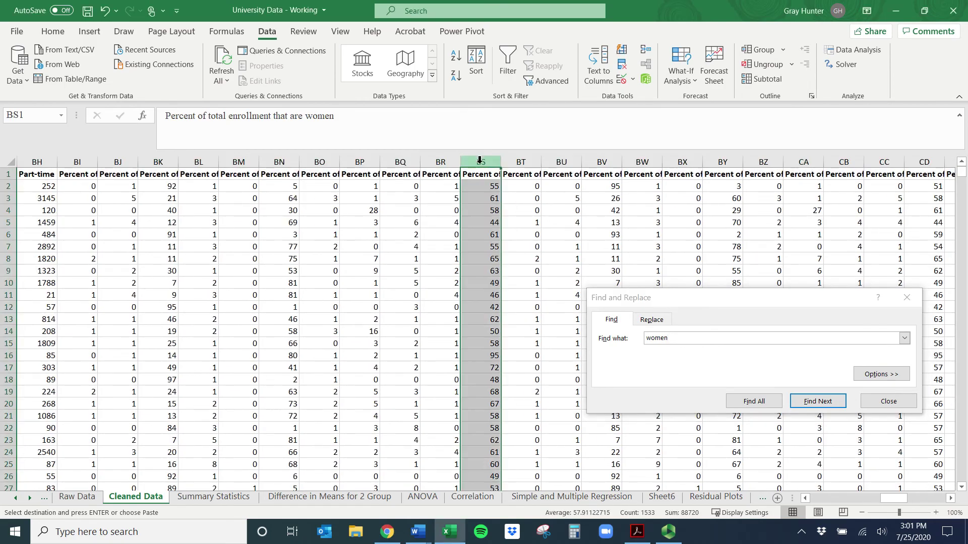
pyautogui.click(544, 498)
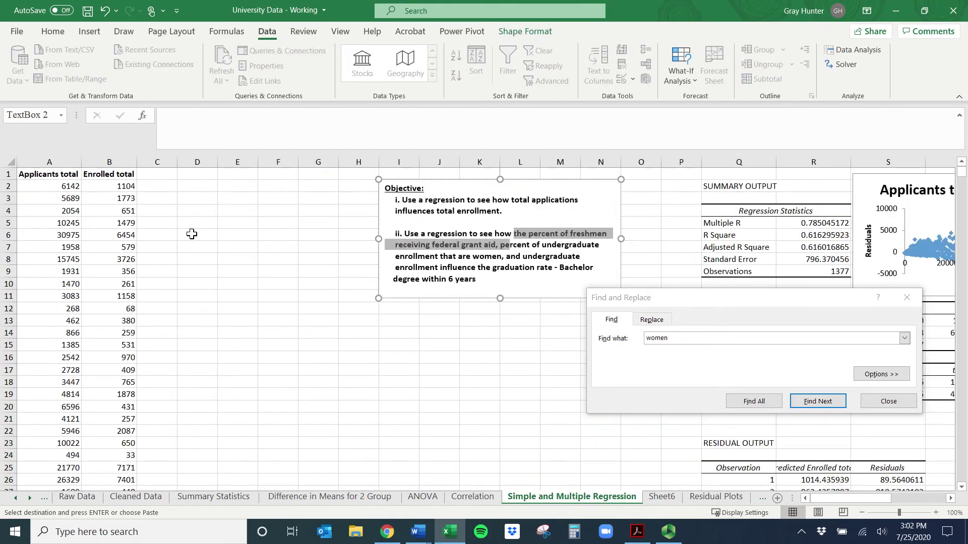
pyautogui.click(661, 497)
pyautogui.click(74, 161)
pyautogui.hotkey('ctrl', 'v')
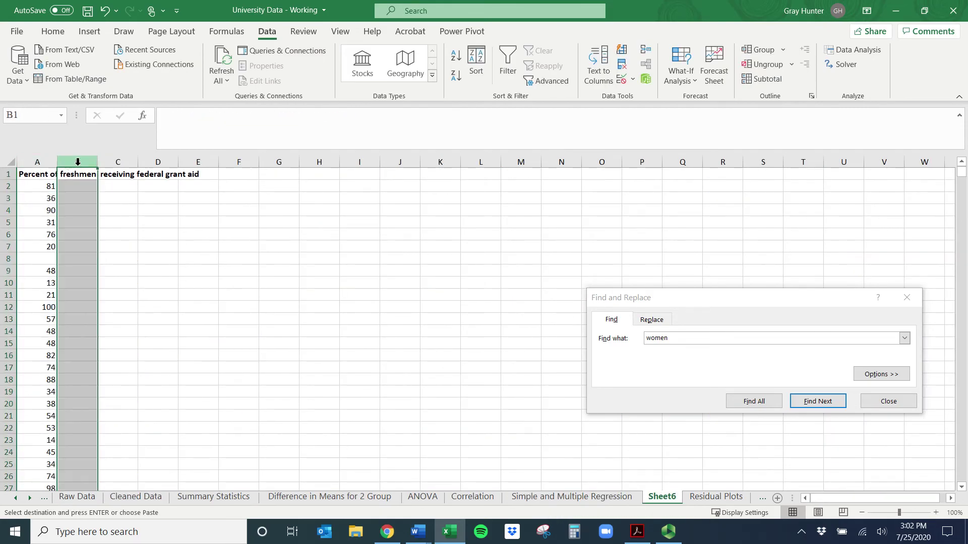
# Step: Check the objective's undergraduate enrollment predictor and search the Cleaned Data header row for "enroll"
pyautogui.click(547, 498)
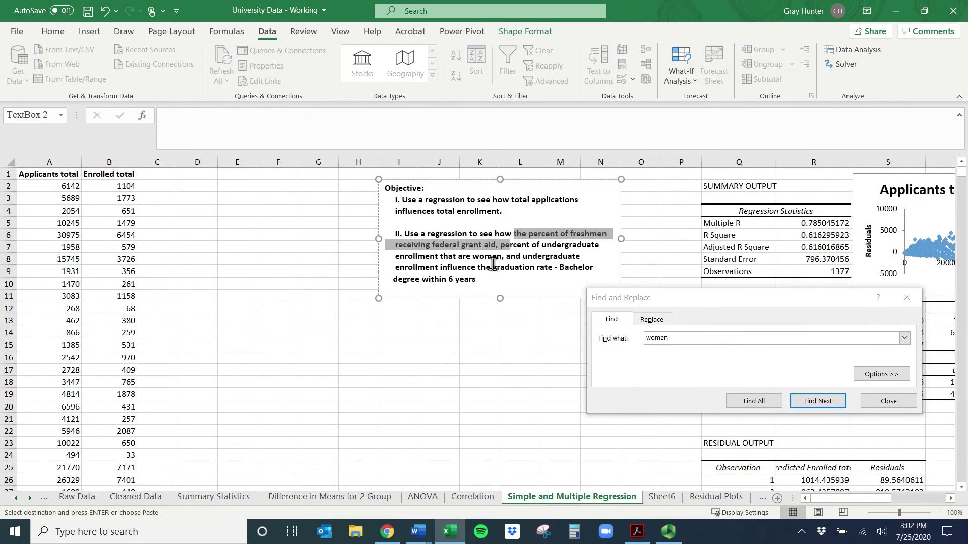
pyautogui.moveTo(523, 257); pyautogui.dragTo(477, 270)
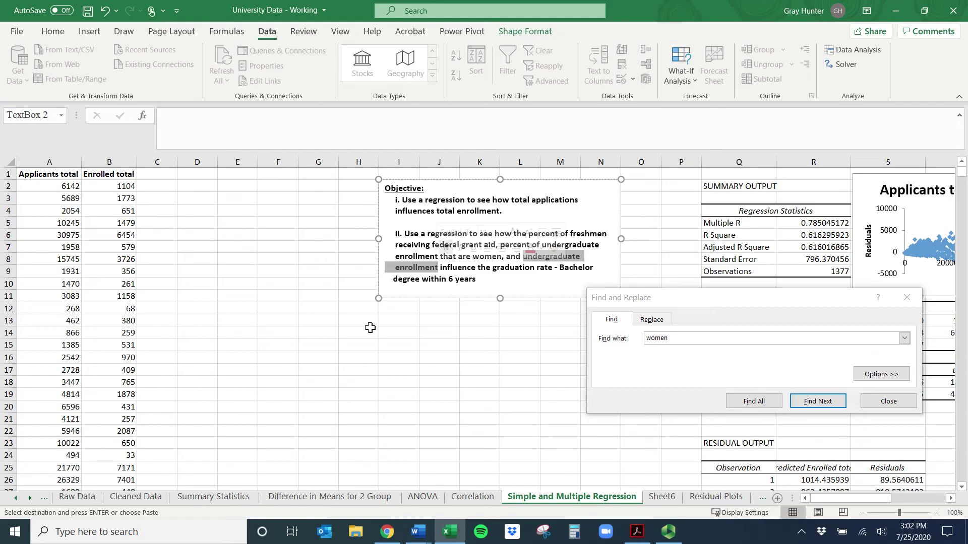
pyautogui.click(213, 498)
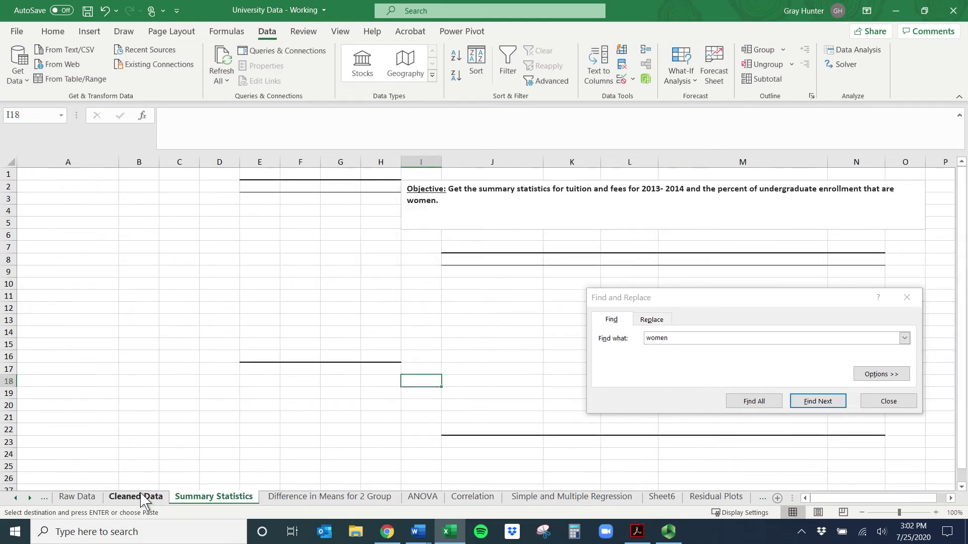
pyautogui.click(138, 497)
pyautogui.click(6, 173)
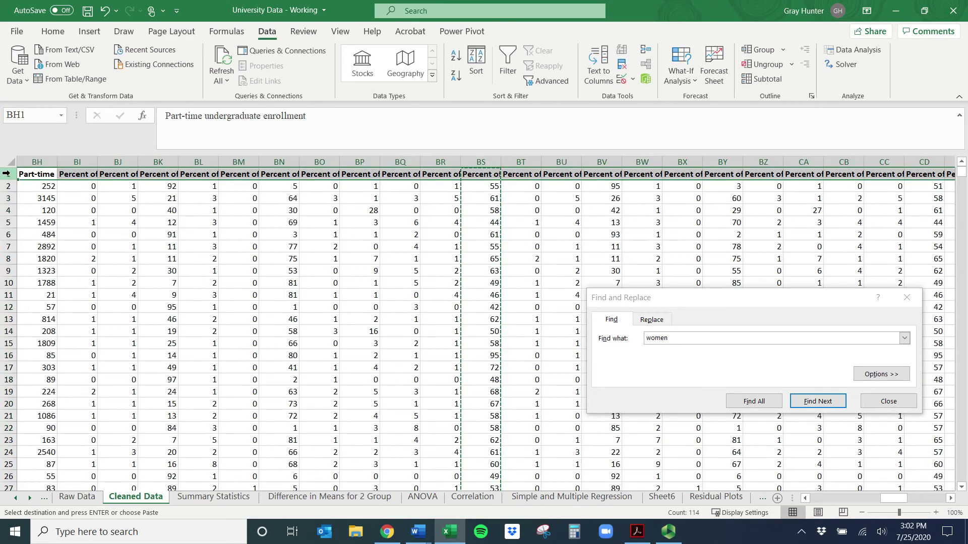
pyautogui.write('enrol')
pyautogui.press('BackSpace')
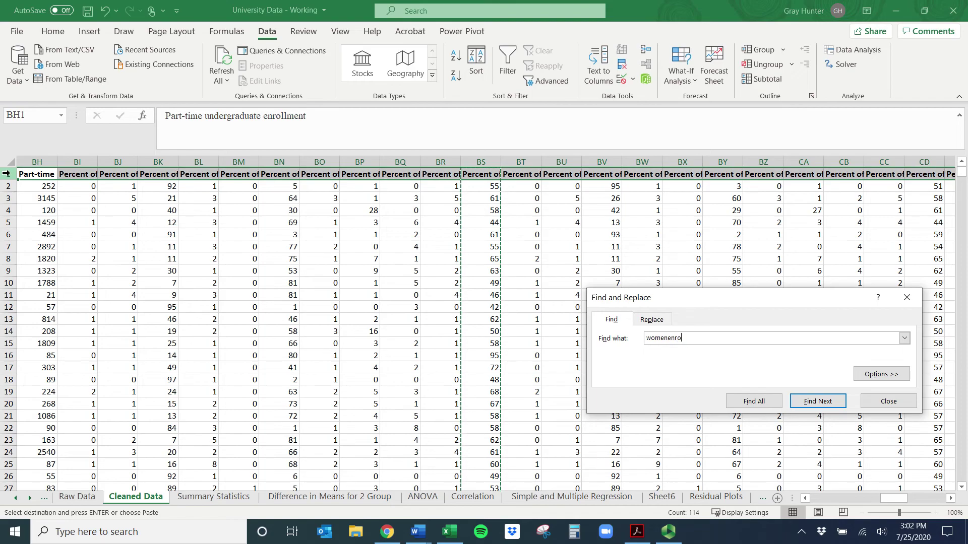
pyautogui.write('enroll')
pyautogui.press('Return')
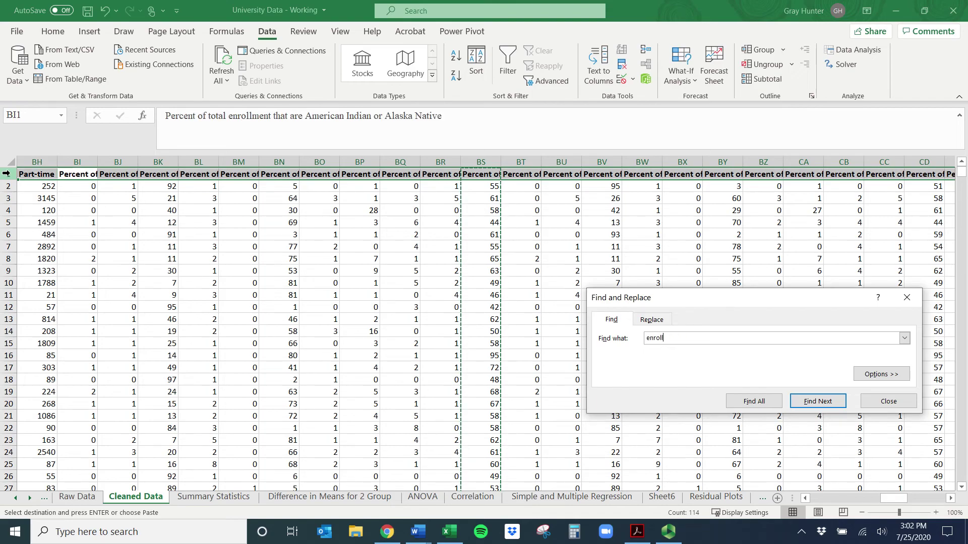
pyautogui.press('Return')
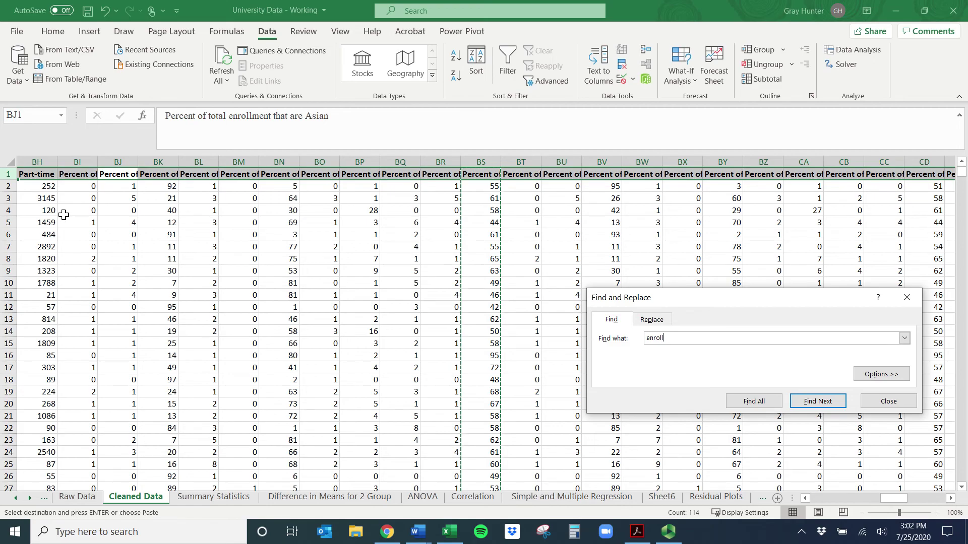
# Step: Restart the "enroll" header search from the first column and copy the column "Estimated undergraduate enrollment, total"
pyautogui.click(61, 234)
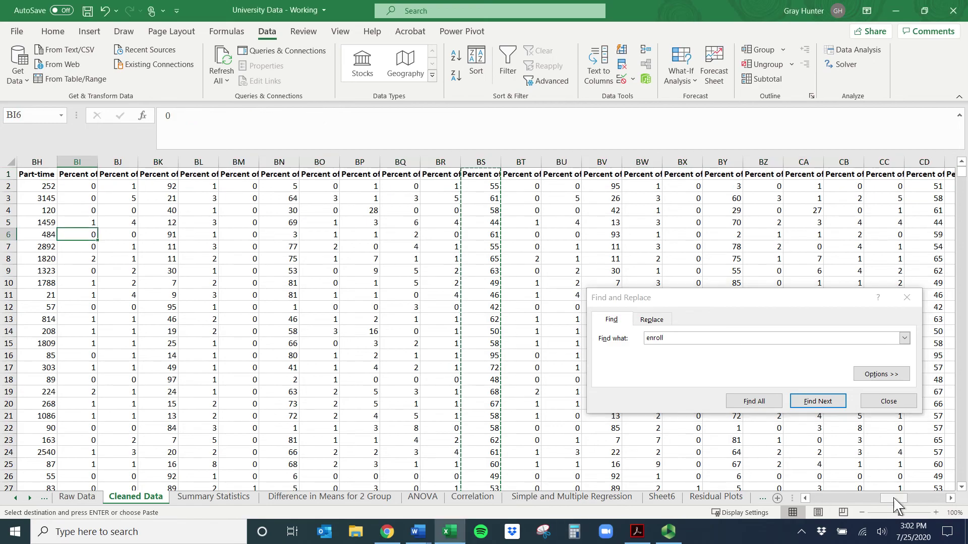
pyautogui.moveTo(895, 499); pyautogui.dragTo(822, 499)
pyautogui.click(76, 235)
pyautogui.click(38, 174)
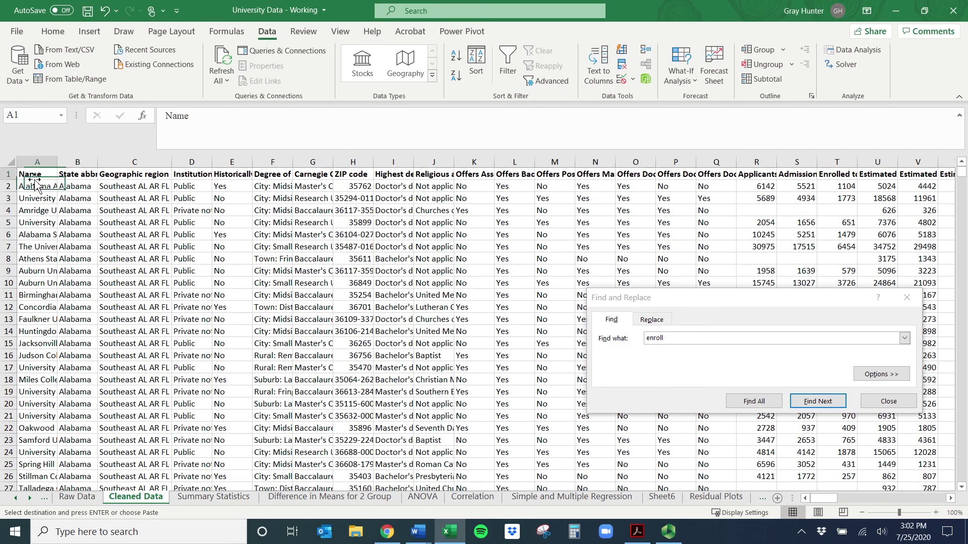
pyautogui.click(4, 173)
pyautogui.click(812, 402)
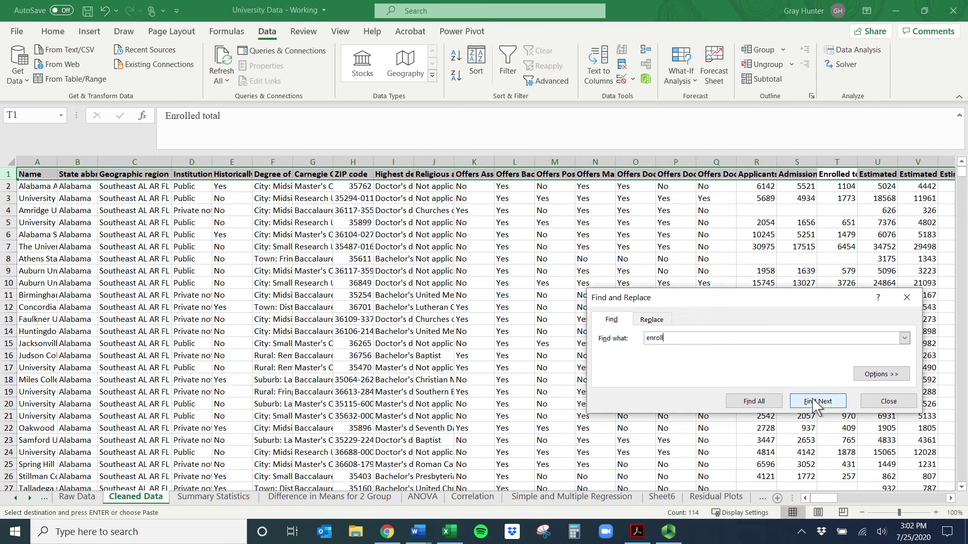
pyautogui.click(822, 403)
pyautogui.click(822, 402)
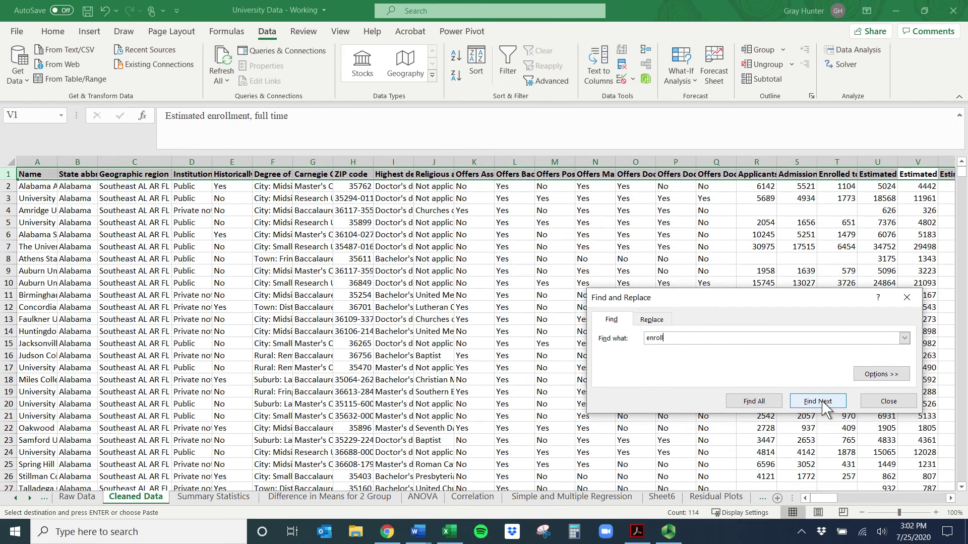
pyautogui.click(822, 402)
pyautogui.click(821, 402)
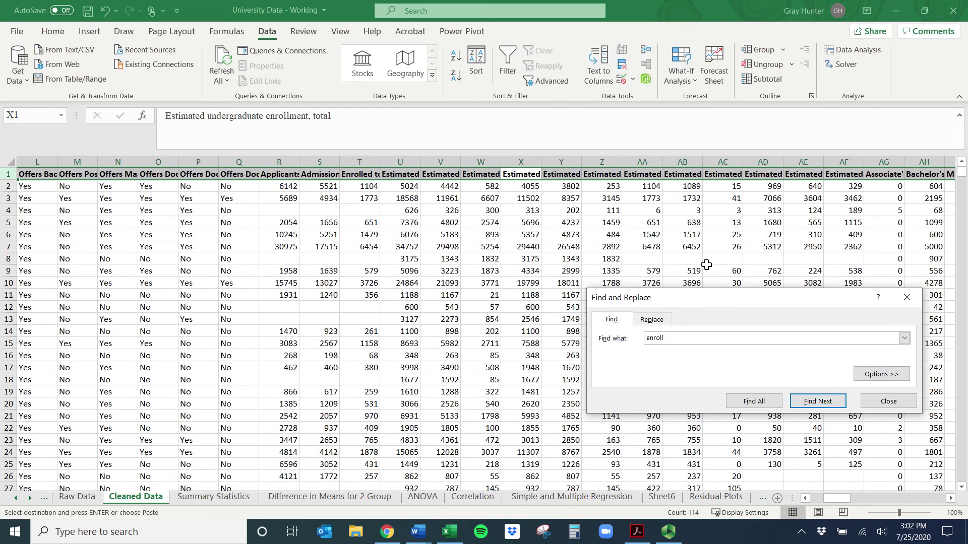
pyautogui.click(524, 162)
pyautogui.hotkey('ctrl', 'c')
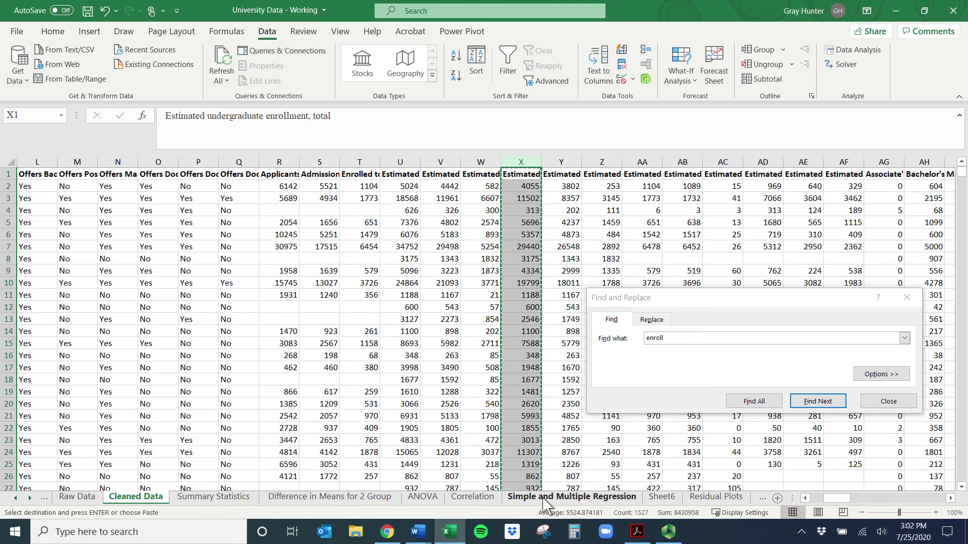
# Step: Recheck the objective and paste the copied undergraduate enrollment column into column C of Sheet6
pyautogui.click(545, 497)
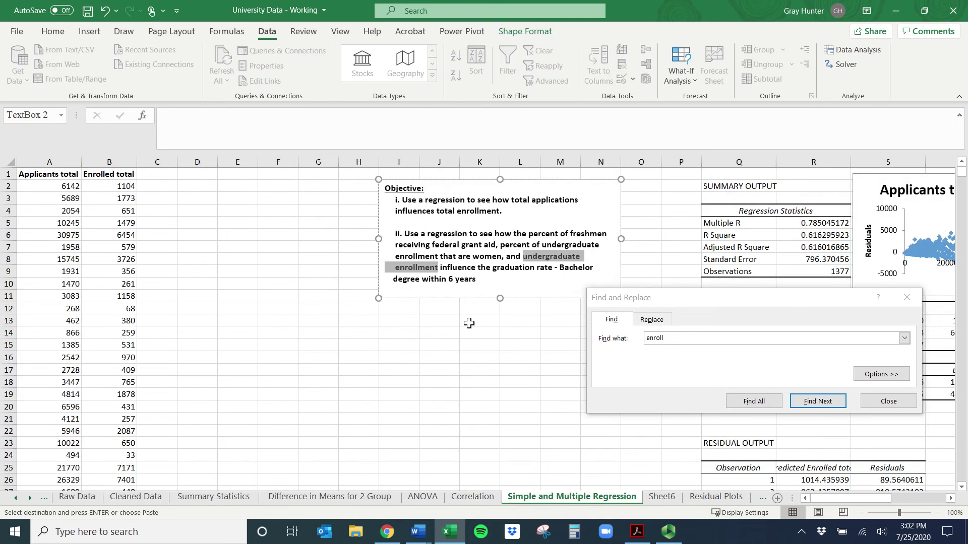
pyautogui.click(662, 498)
pyautogui.click(124, 161)
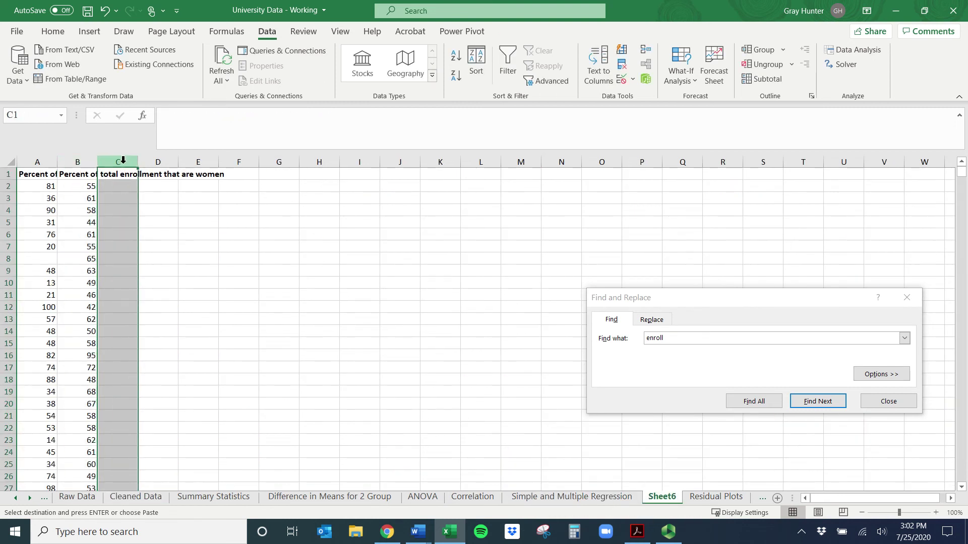
pyautogui.hotkey('ctrl', 'v')
pyautogui.moveTo(38, 162); pyautogui.dragTo(111, 158)
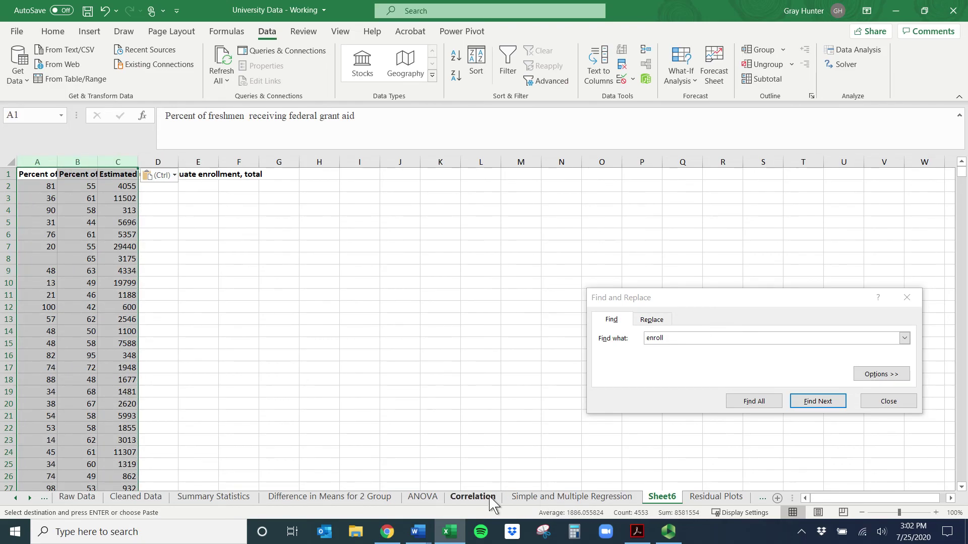
# Step: Check the objective's outcome variable and search the Cleaned Data headers for "graduatio" up to "Graduation rate - Bachelor degree within 6 years, total"
pyautogui.click(558, 497)
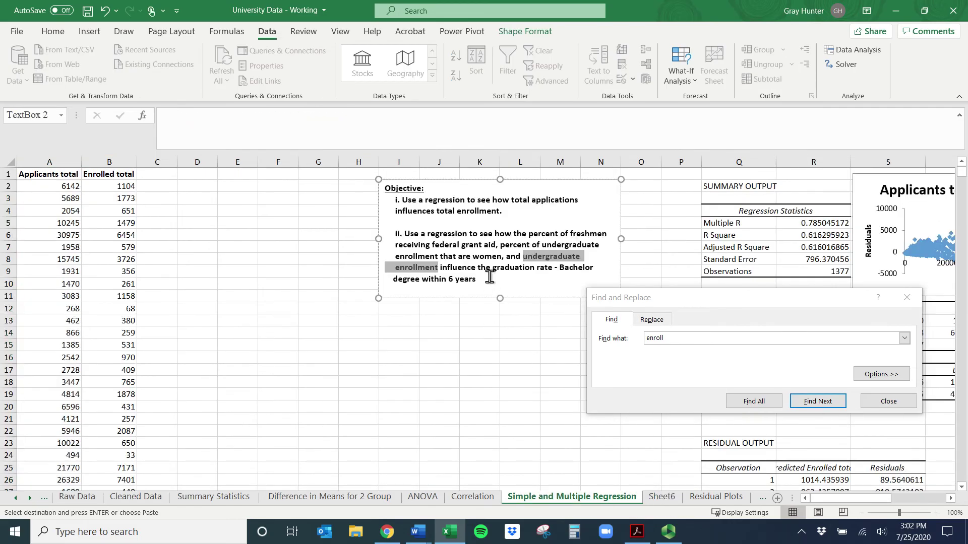
pyautogui.moveTo(494, 268); pyautogui.dragTo(569, 280)
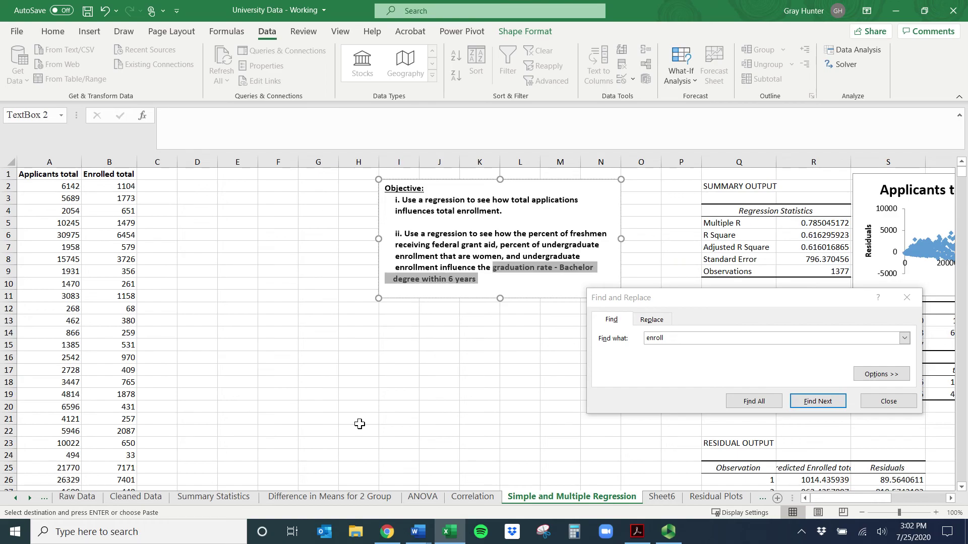
pyautogui.click(150, 500)
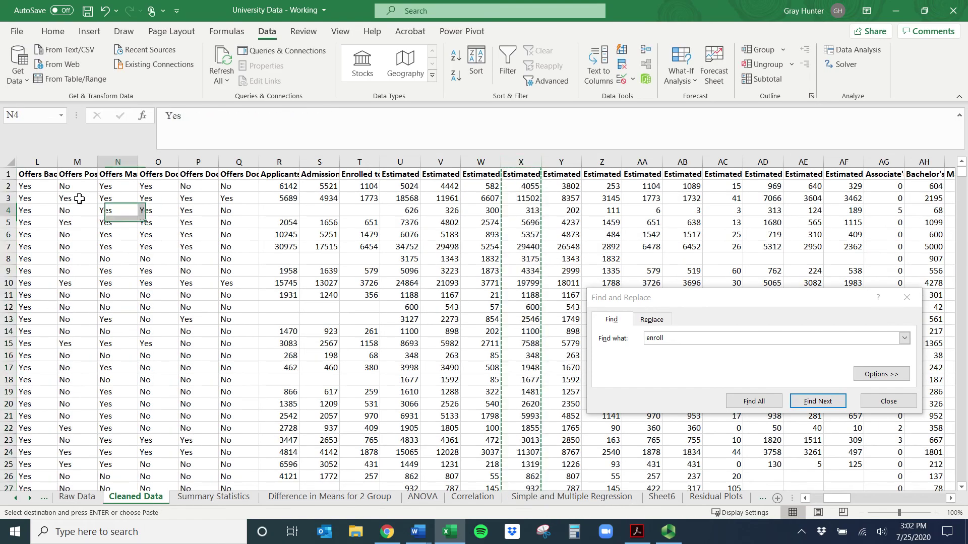
pyautogui.click(8, 174)
pyautogui.click(683, 337)
pyautogui.press('BackSpace')
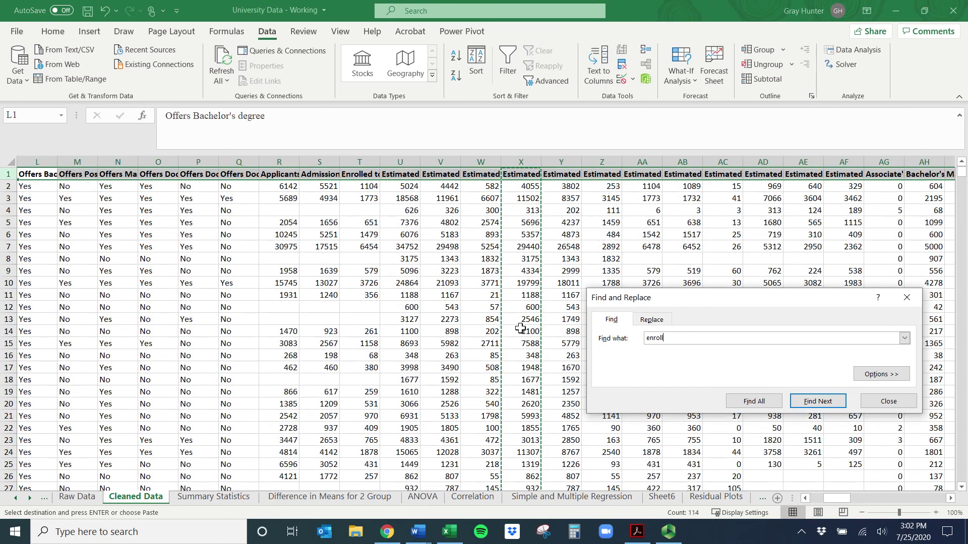
pyautogui.hotkey('ctrl', 'a')
pyautogui.write('graduatio')
pyautogui.press('Return')
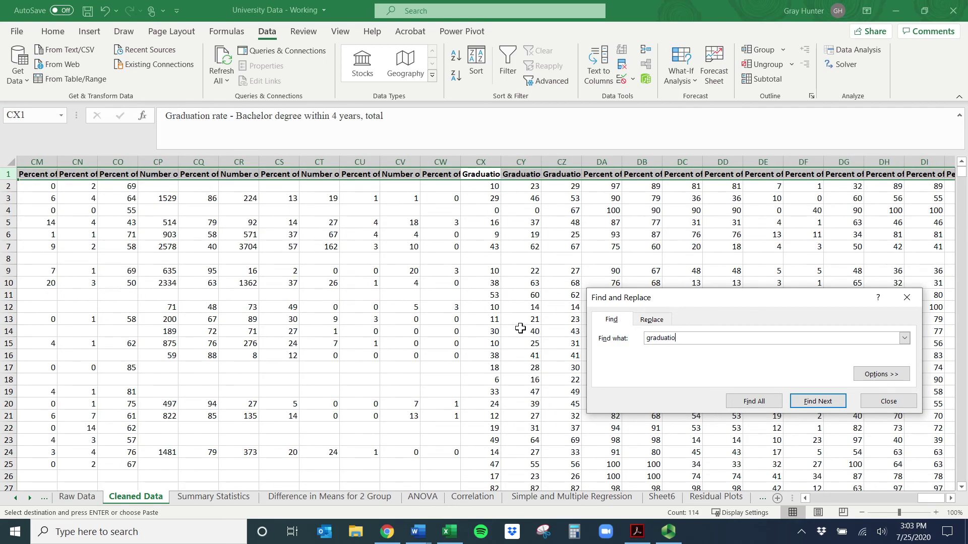
pyautogui.press('Return')
pyautogui.press('Return')
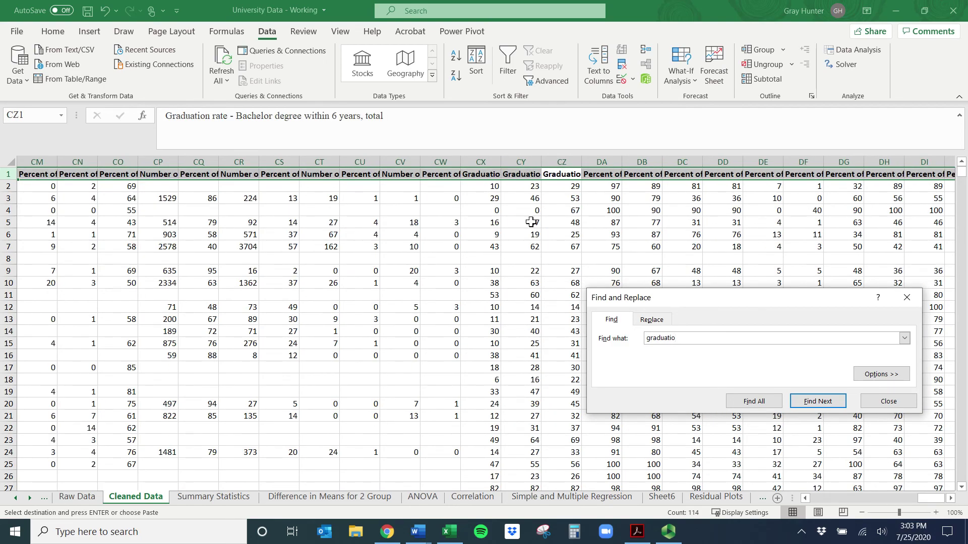
# Step: Copy the column "Graduation rate - Bachelor degree within 6 years, total" into column D of Sheet6
pyautogui.click(562, 158)
pyautogui.hotkey('ctrl', 'c')
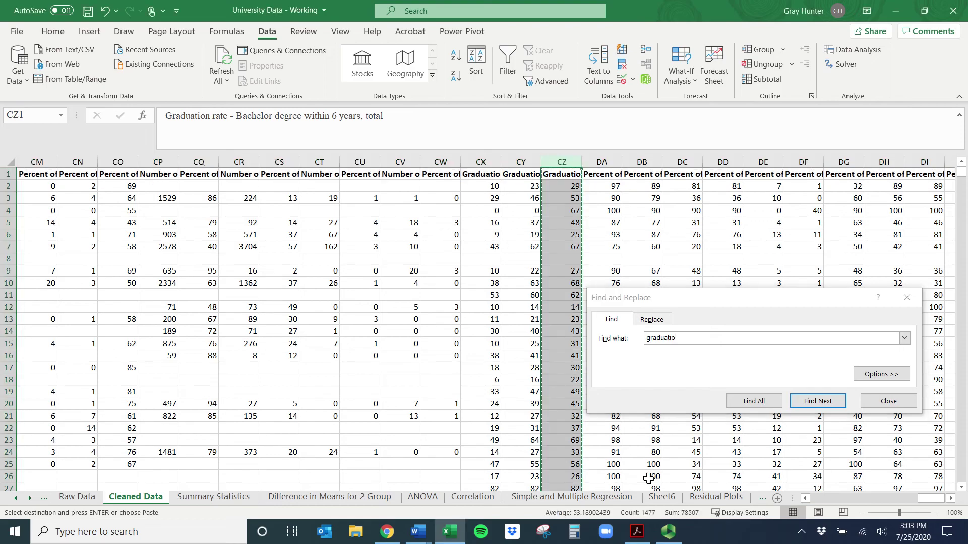
pyautogui.click(653, 497)
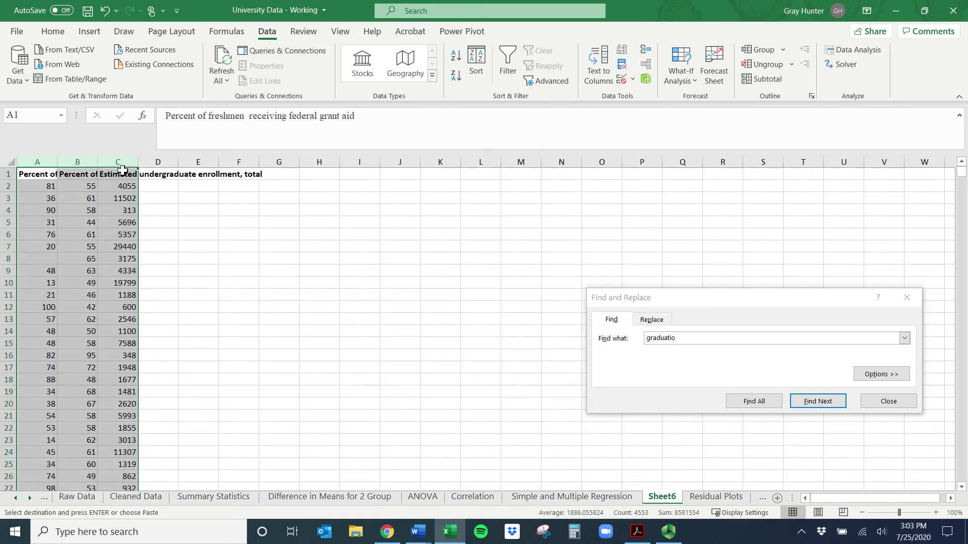
pyautogui.click(157, 161)
pyautogui.hotkey('ctrl', 'v')
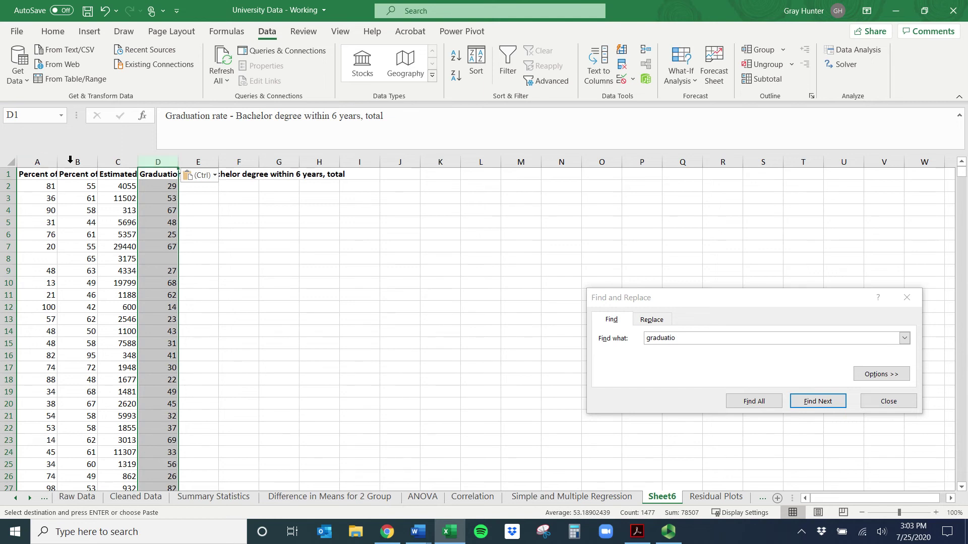
# Step: Try inserting a blank column before the graduation rate column on Sheet6
pyautogui.rightClick(164, 161)
pyautogui.click(187, 271)
pyautogui.click(165, 200)
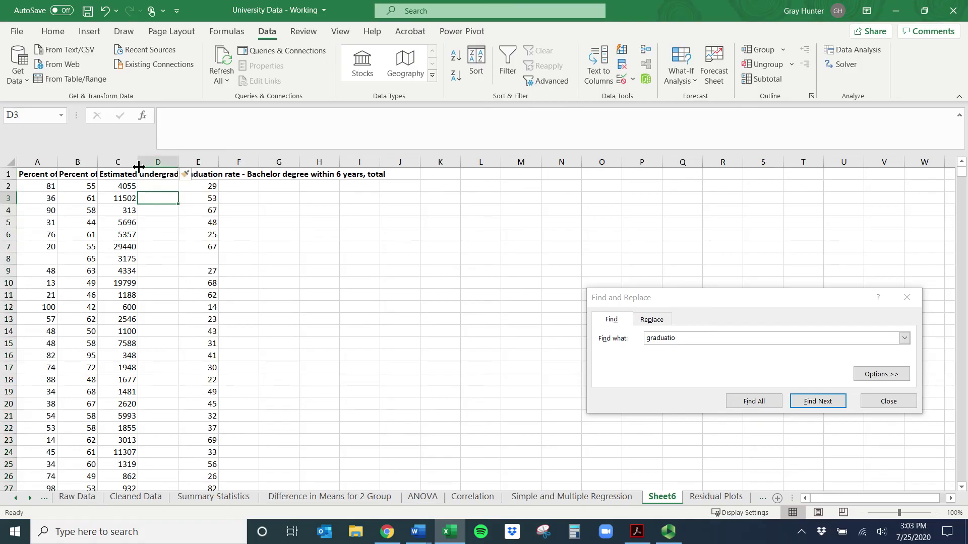
pyautogui.hotkey('ctrl', 'z')
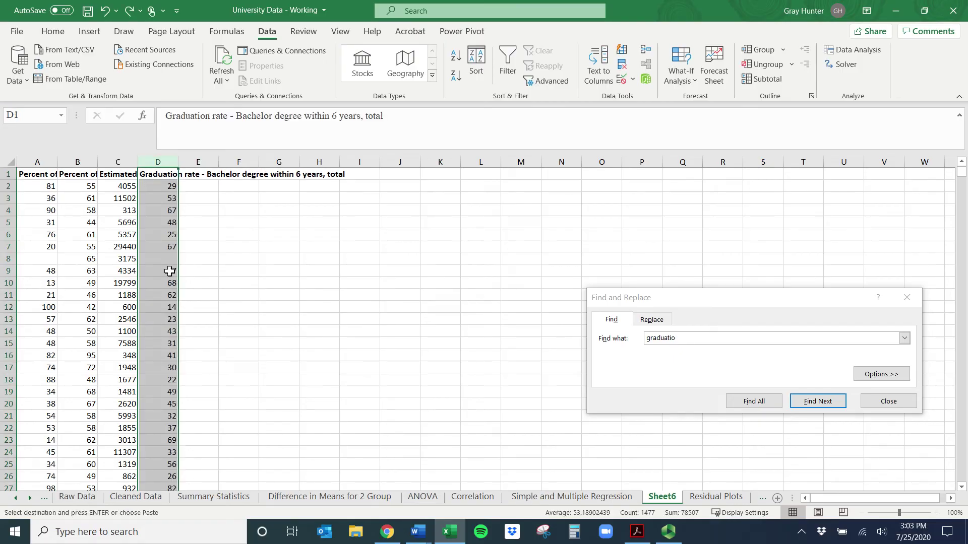
# Step: Close the Find and Replace dialog and turn on filtering for columns A to D of Sheet6
pyautogui.moveTo(33, 162); pyautogui.dragTo(134, 162)
pyautogui.click(156, 161)
pyautogui.click(30, 161)
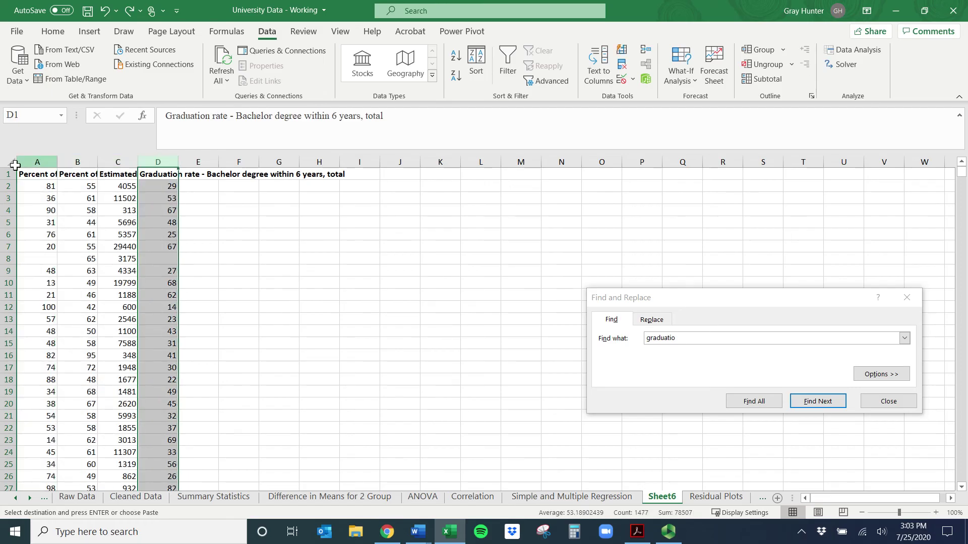
pyautogui.moveTo(32, 160); pyautogui.dragTo(155, 176)
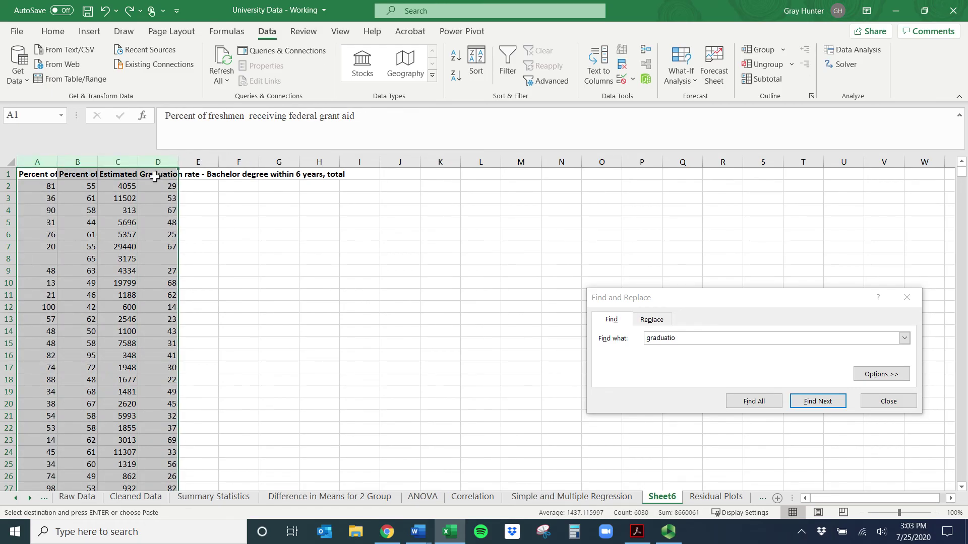
pyautogui.click(906, 298)
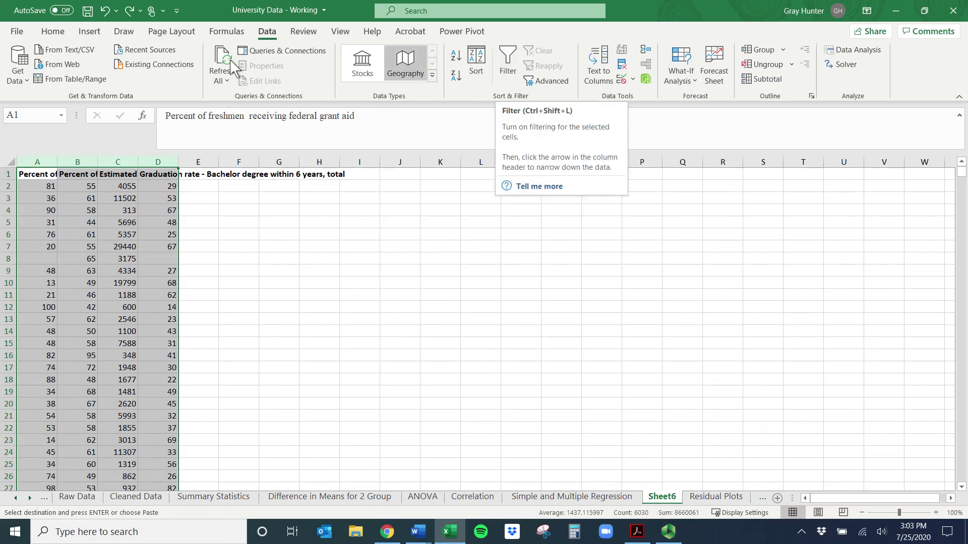
pyautogui.click(52, 31)
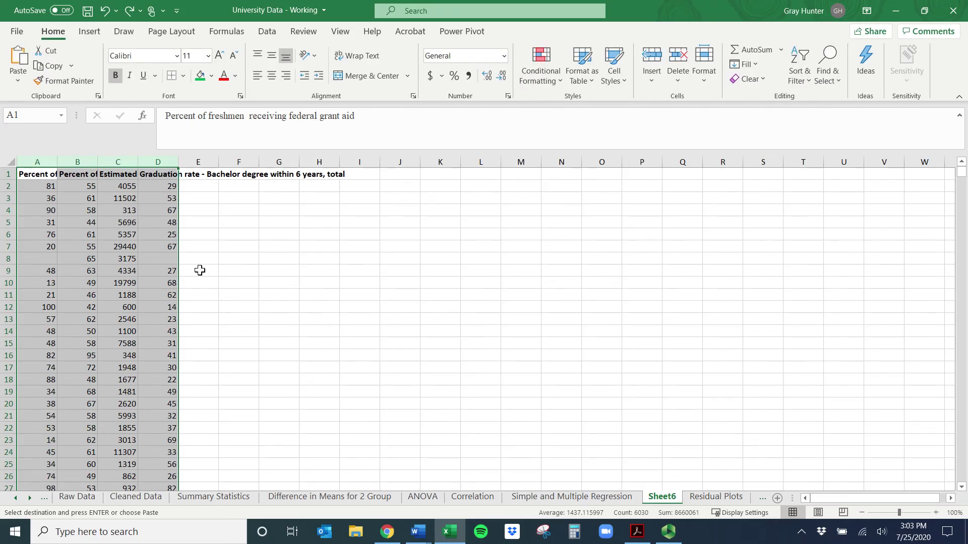
pyautogui.hotkey('ctrl', 'shift', 'l')
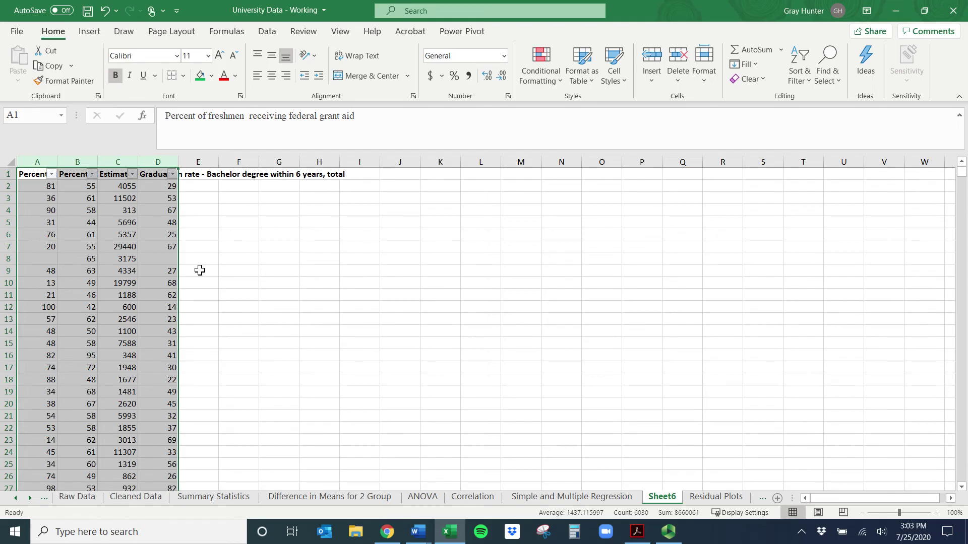
# Step: Filter out the blanks in the "Percent of freshmen receiving federal grant aid" column
pyautogui.click(52, 175)
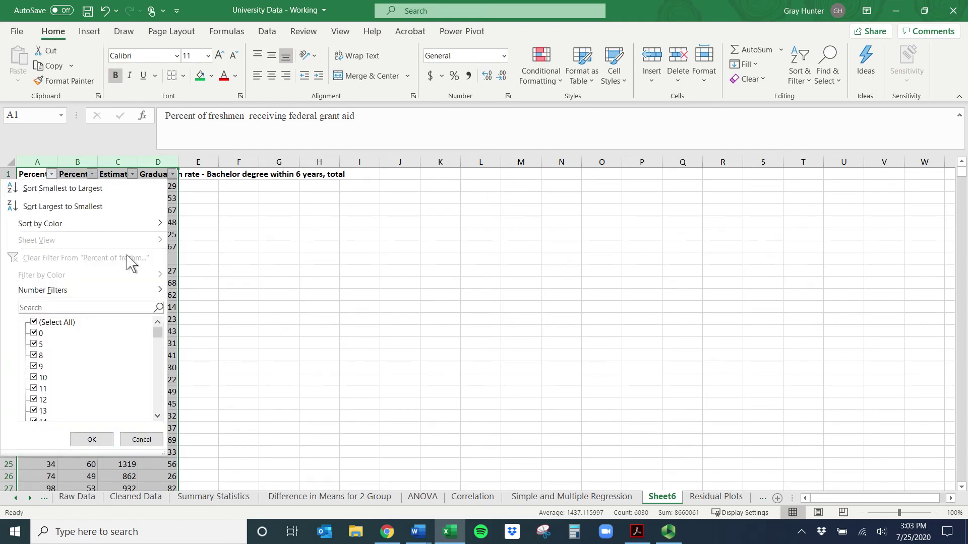
pyautogui.moveTo(158, 330); pyautogui.dragTo(157, 421)
pyautogui.click(51, 412)
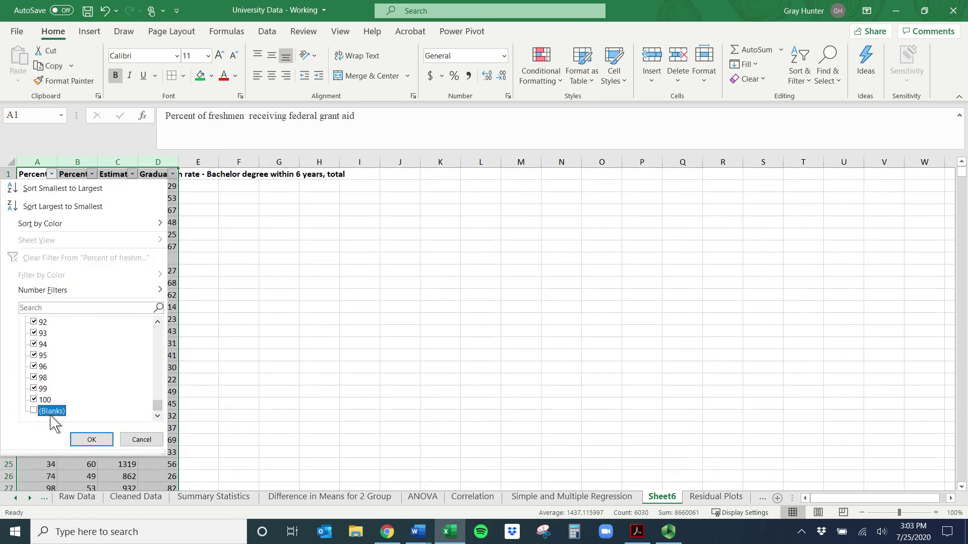
pyautogui.click(91, 440)
# Step: Check the filter lists of the women percentage and undergraduate enrollment columns for blank entries
pyautogui.click(91, 175)
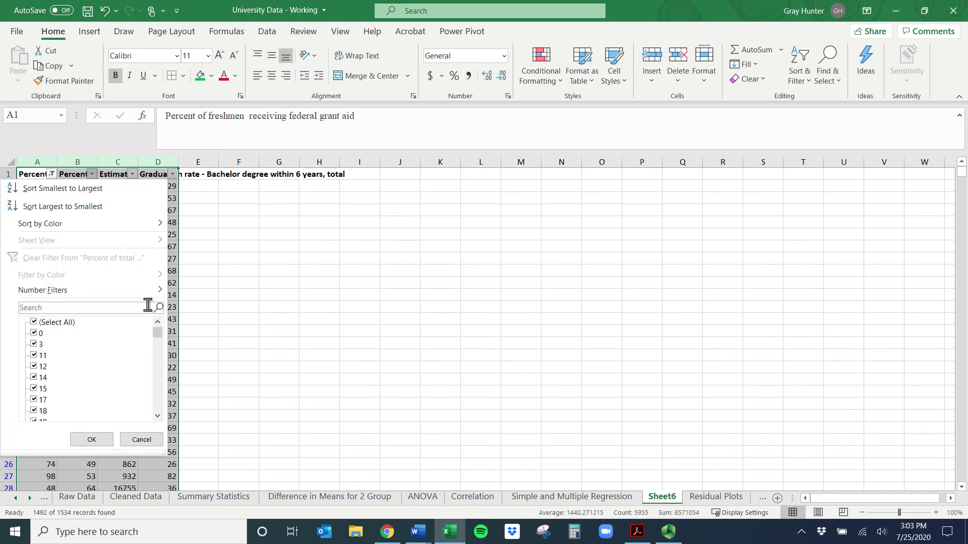
pyautogui.moveTo(159, 336); pyautogui.dragTo(158, 403)
pyautogui.click(105, 439)
pyautogui.click(132, 174)
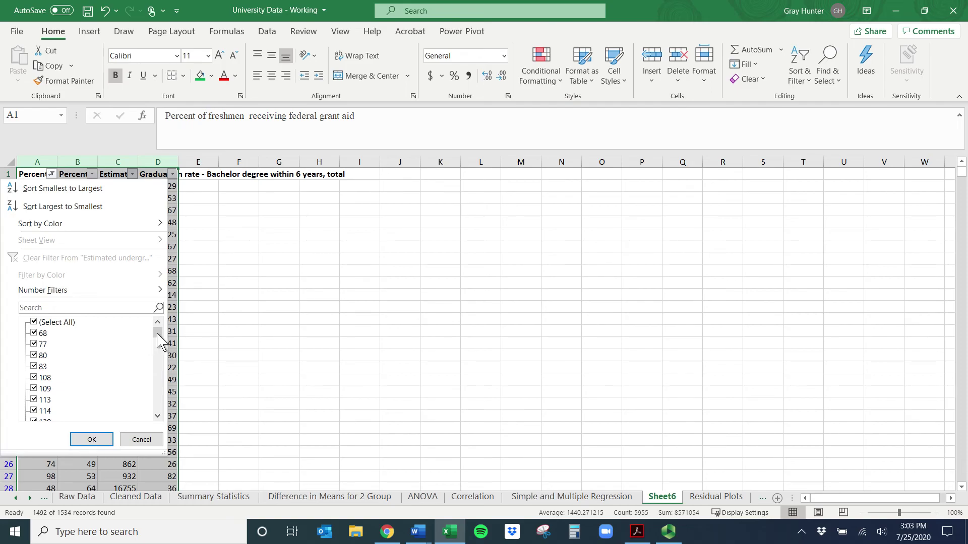
pyautogui.moveTo(156, 337); pyautogui.dragTo(157, 406)
pyautogui.click(103, 439)
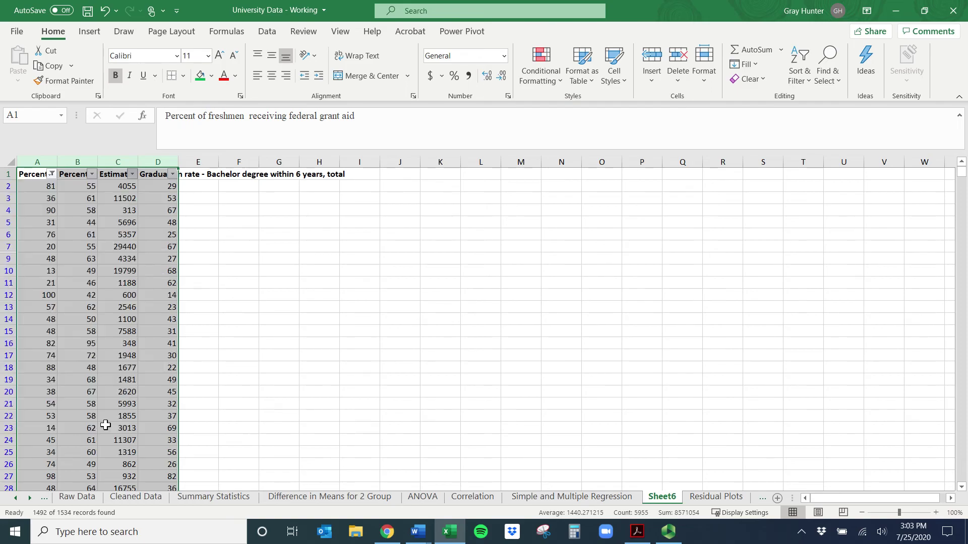
# Step: Filter out the blanks in the "Graduation rate - Bachelor degree within 6 years, total" column
pyautogui.click(172, 175)
pyautogui.moveTo(168, 341); pyautogui.dragTo(166, 406)
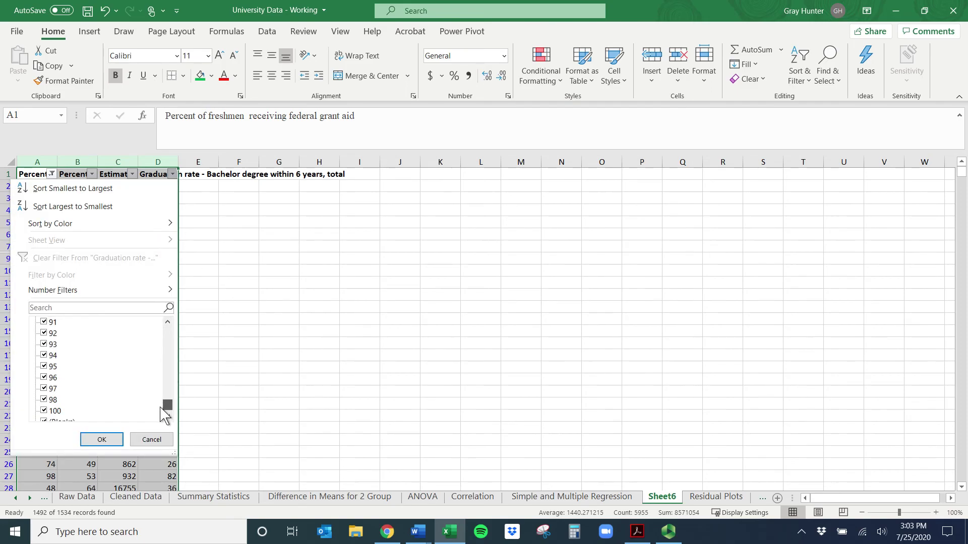
pyautogui.click(84, 440)
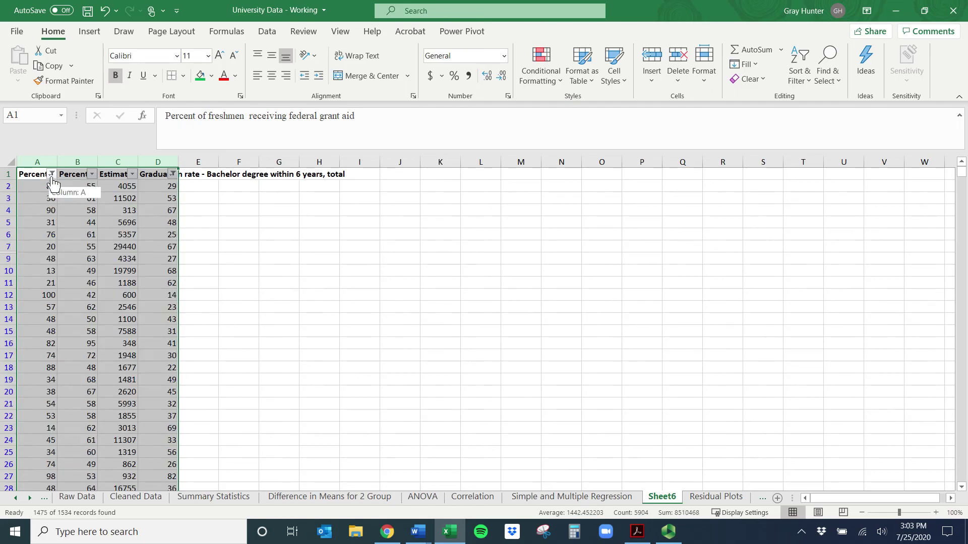
# Step: Copy the filtered data in columns A to D and paste it as values starting at cell F1
pyautogui.hotkey('ctrl', 'c')
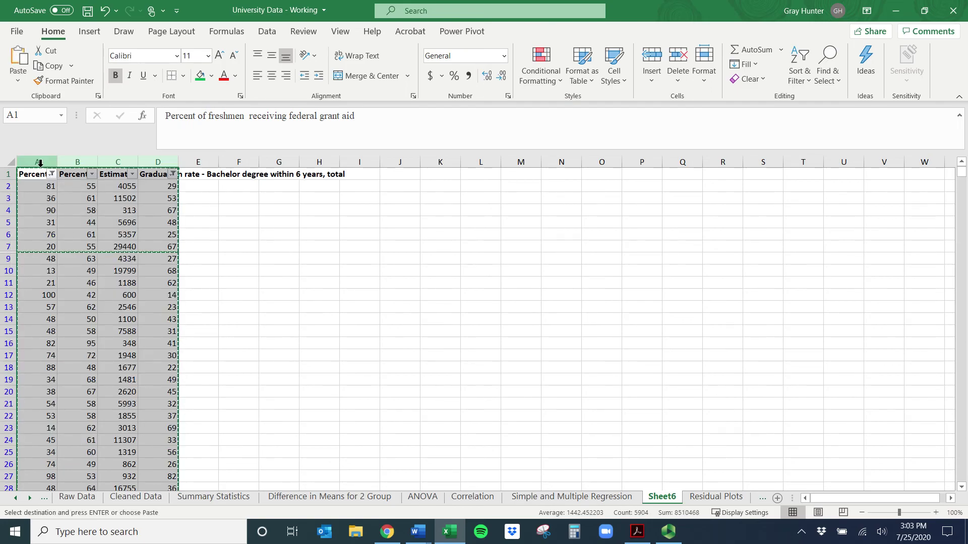
pyautogui.rightClick(239, 175)
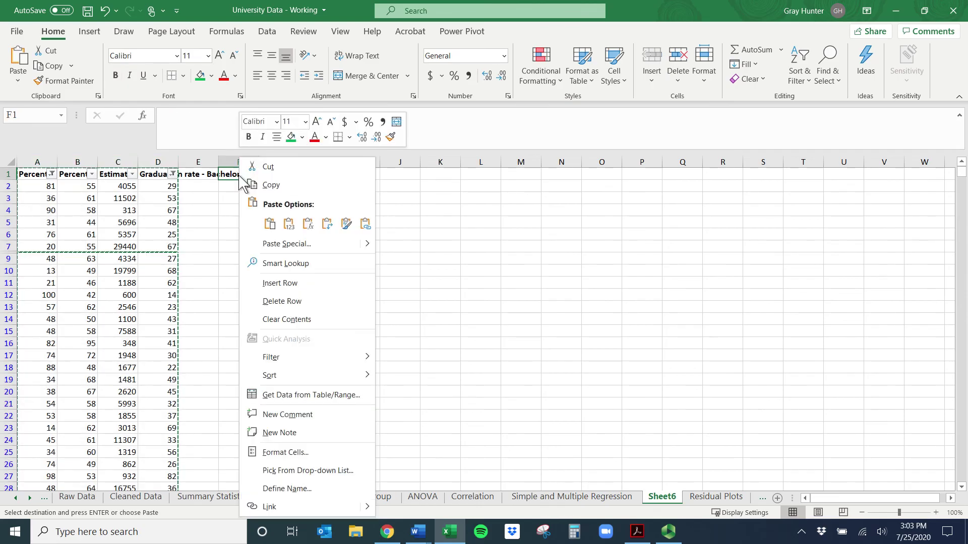
pyautogui.click(287, 227)
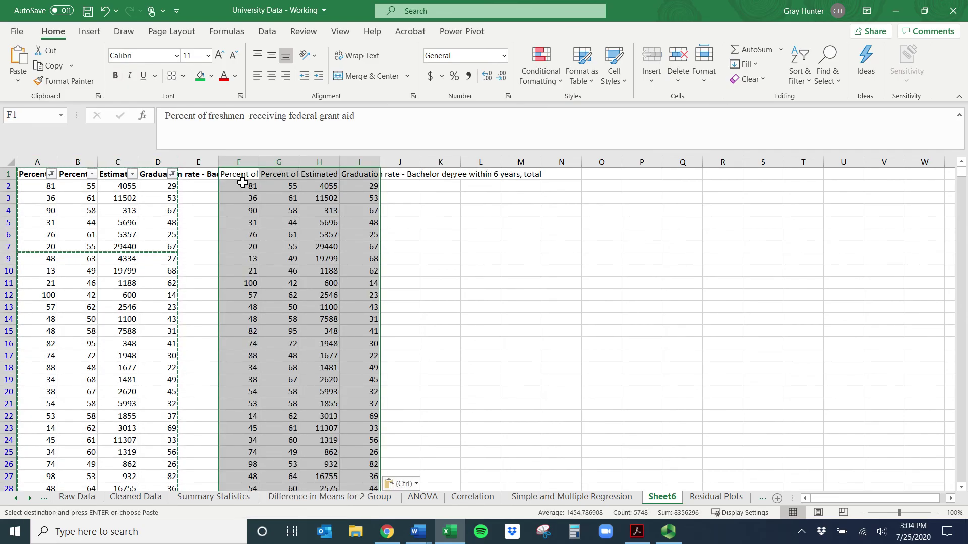
# Step: Clear the filters from the graduation rate and federal grant aid columns in the original data
pyautogui.click(173, 175)
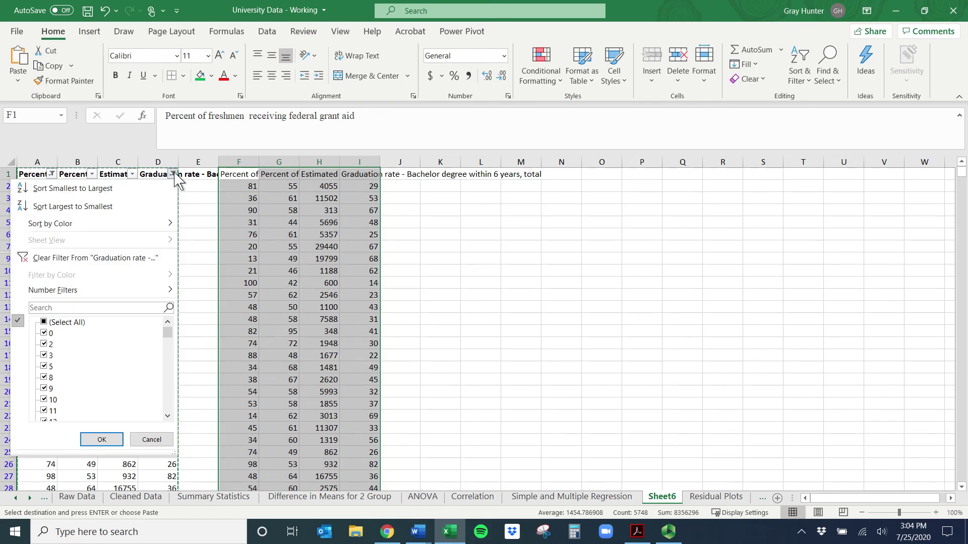
pyautogui.click(124, 258)
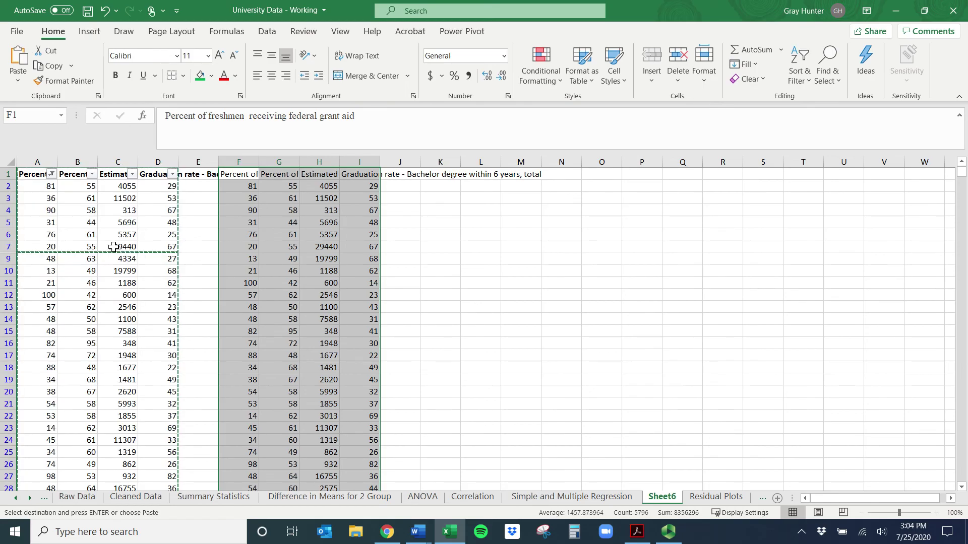
pyautogui.click(52, 174)
pyautogui.click(80, 258)
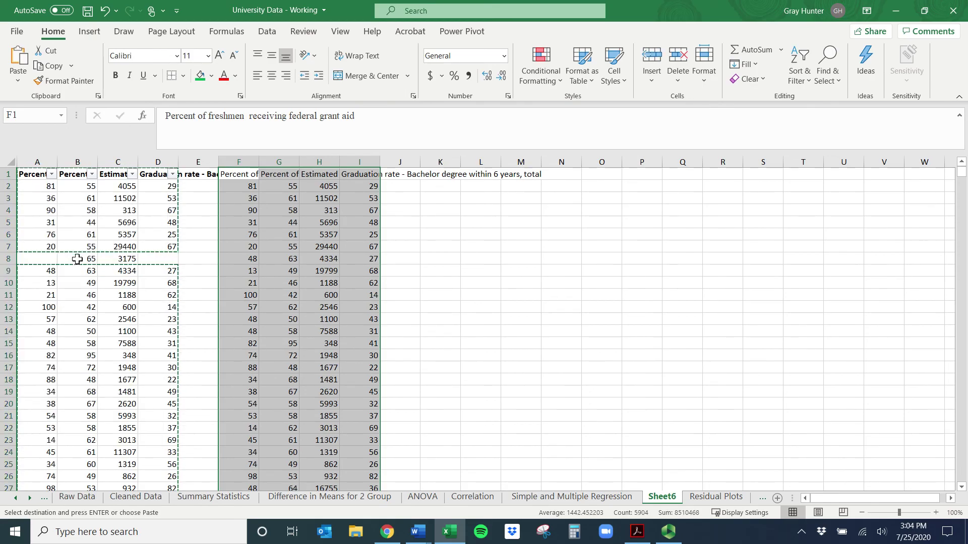
# Step: Compare rows 8 and 9 of the original data with the pasted copy in columns F to I
pyautogui.moveTo(47, 263); pyautogui.dragTo(144, 257)
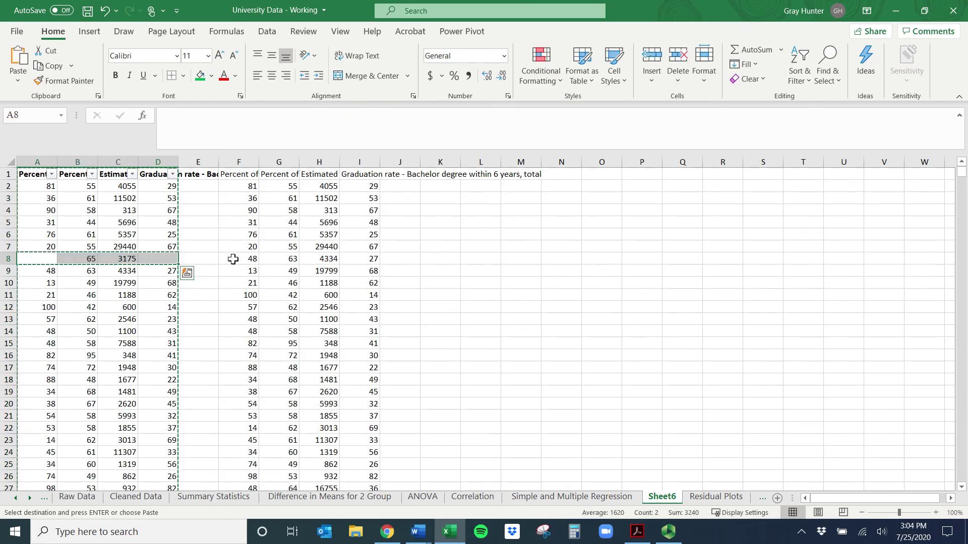
pyautogui.moveTo(235, 259); pyautogui.dragTo(360, 259)
pyautogui.moveTo(56, 274); pyautogui.dragTo(185, 271)
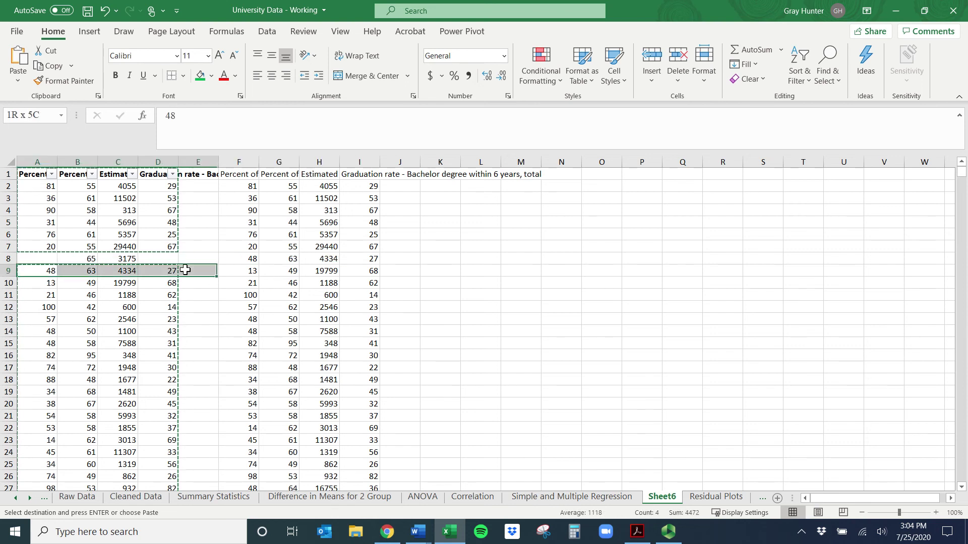
pyautogui.click(365, 160)
pyautogui.keyDown('shift'); pyautogui.click(222, 160); pyautogui.keyUp('shift')
pyautogui.click(437, 271)
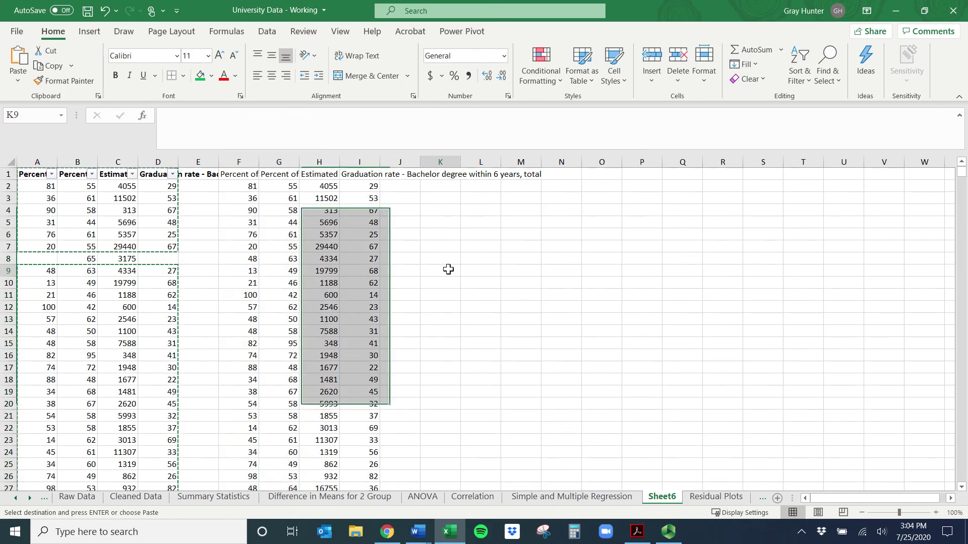
# Step: Start a Regression analysis and set the Input Y Range to the pasted graduation rate data, I1:I1476
pyautogui.click(267, 31)
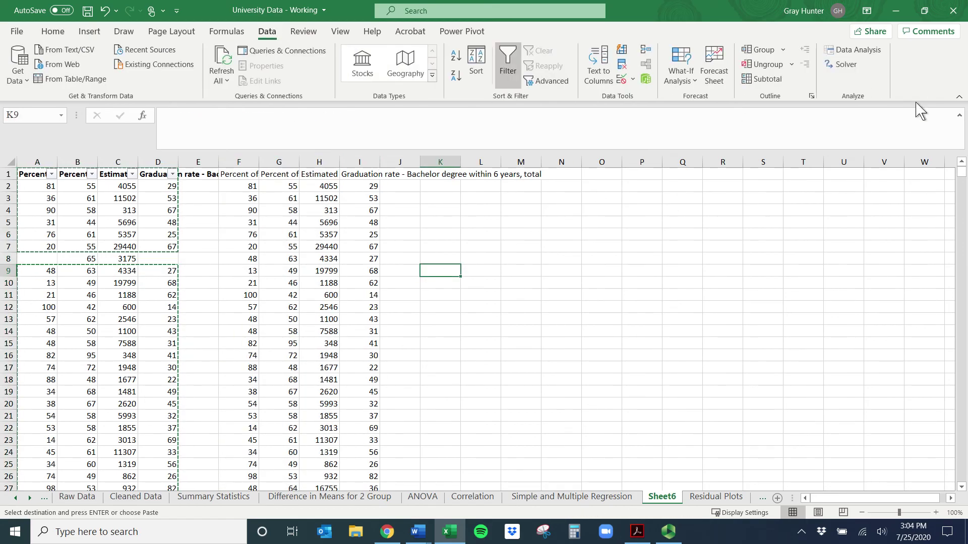
pyautogui.click(855, 49)
pyautogui.click(672, 328)
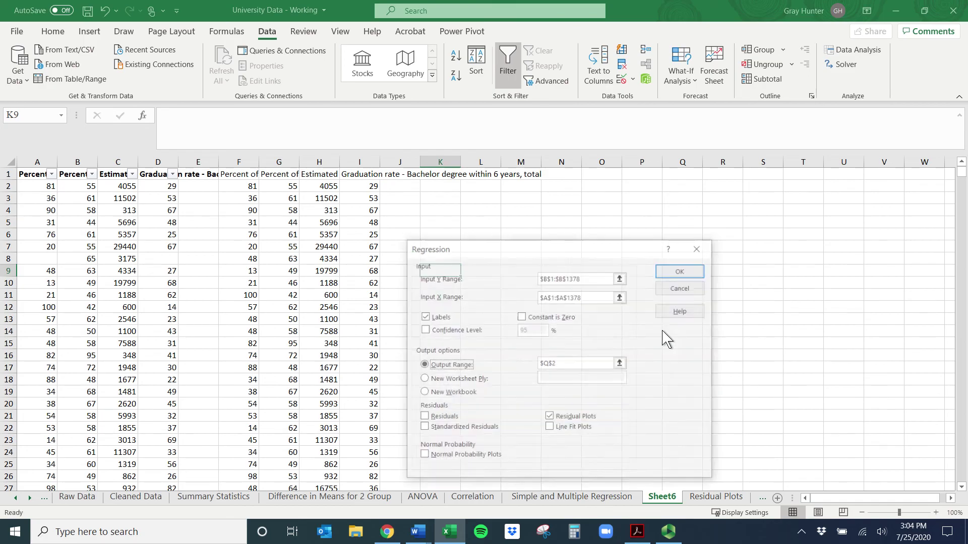
pyautogui.click(621, 279)
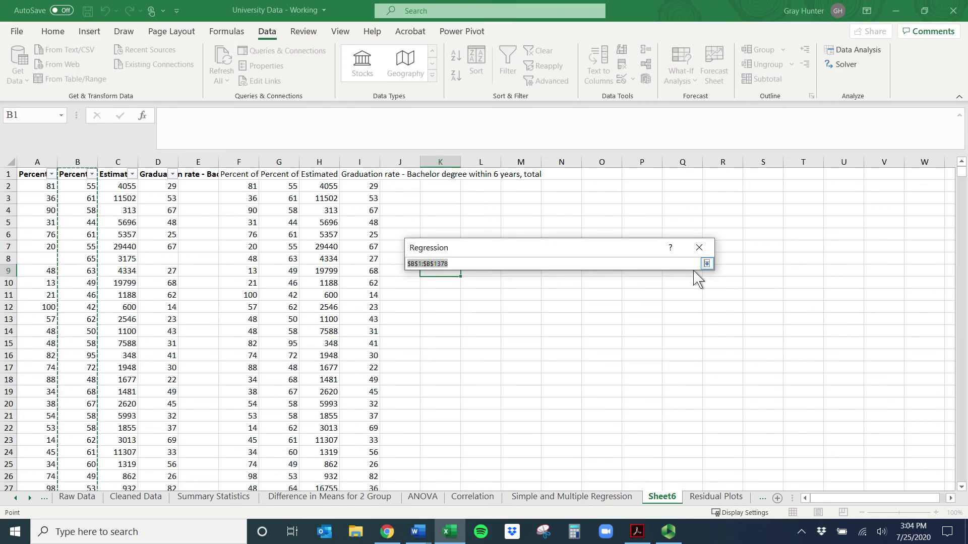
pyautogui.click(707, 263)
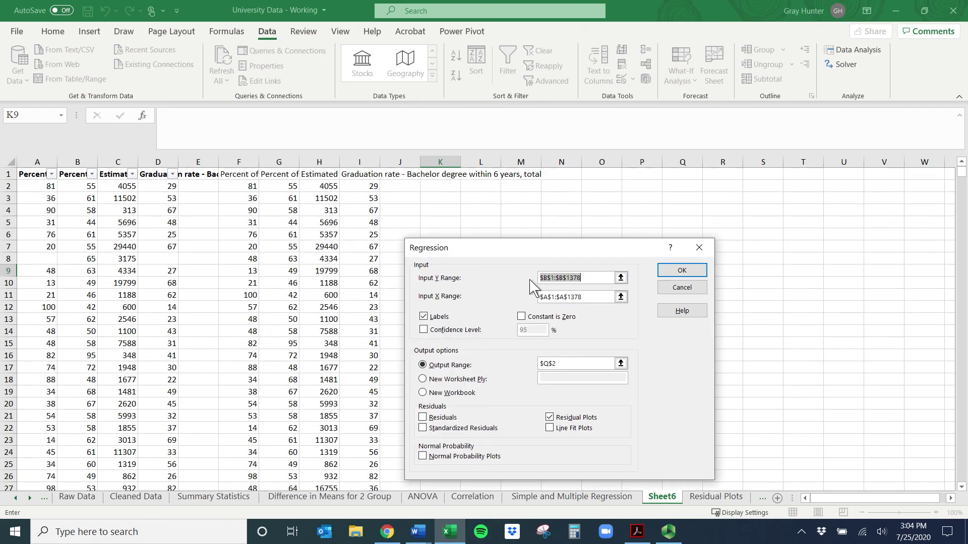
pyautogui.click(621, 279)
pyautogui.click(366, 175)
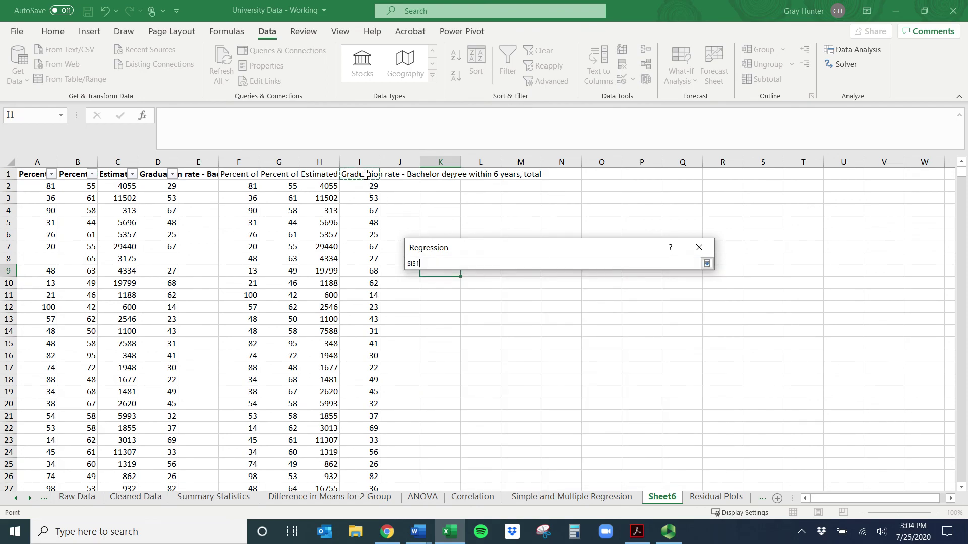
pyautogui.hotkey('ctrl', 'shift', 'Down')
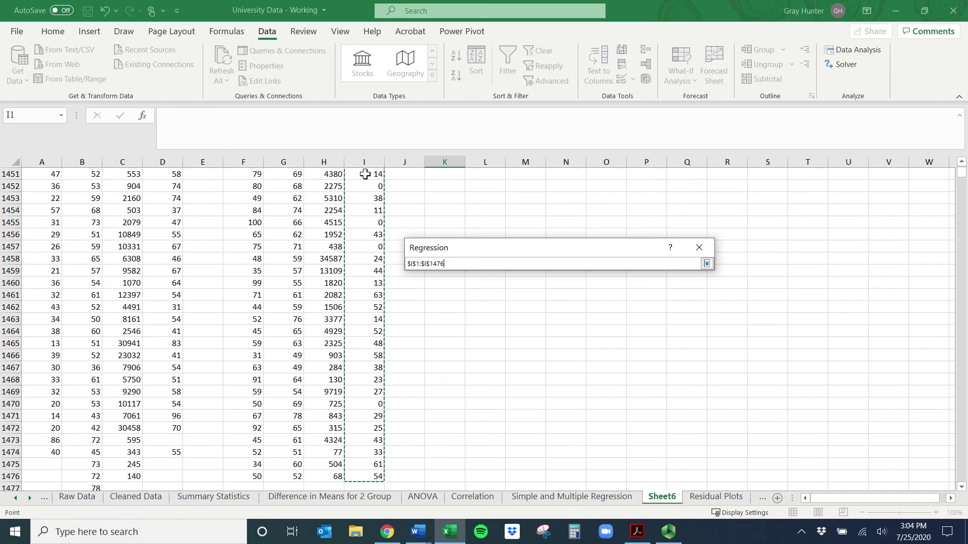
pyautogui.press('Return')
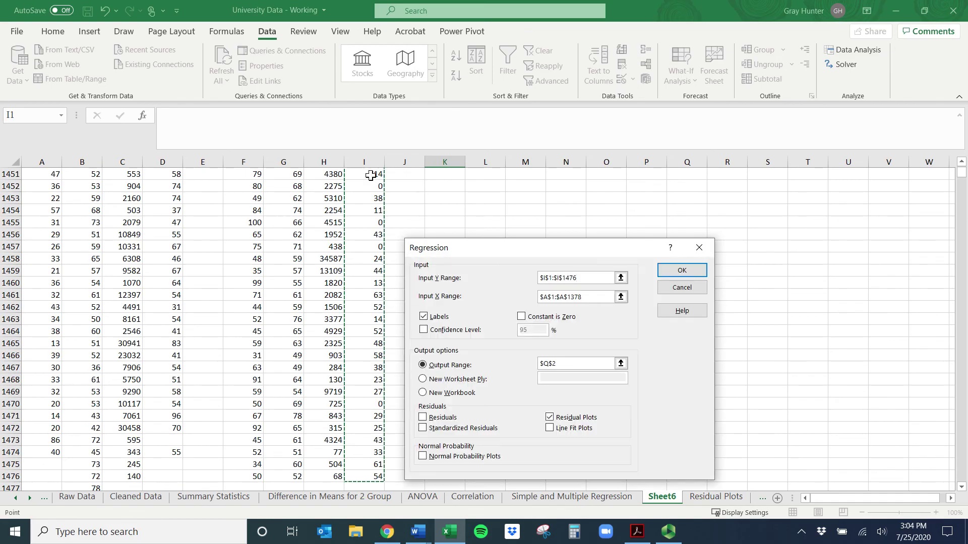
# Step: Set the regression's Input X Range to the three pasted predictor columns, F1:H1476
pyautogui.click(621, 297)
pyautogui.moveTo(238, 178); pyautogui.dragTo(313, 172)
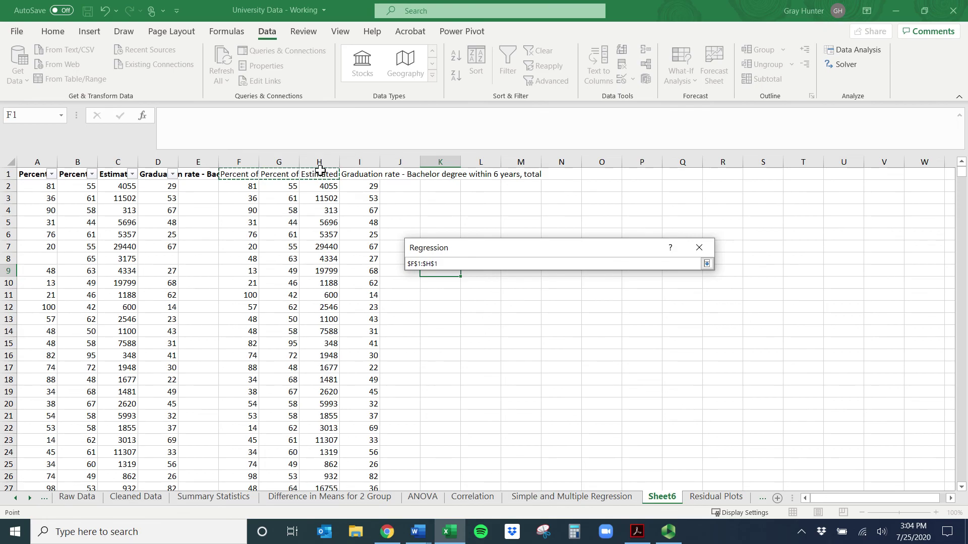
pyautogui.hotkey('ctrl', 'shift', 'Down')
pyautogui.press('Return')
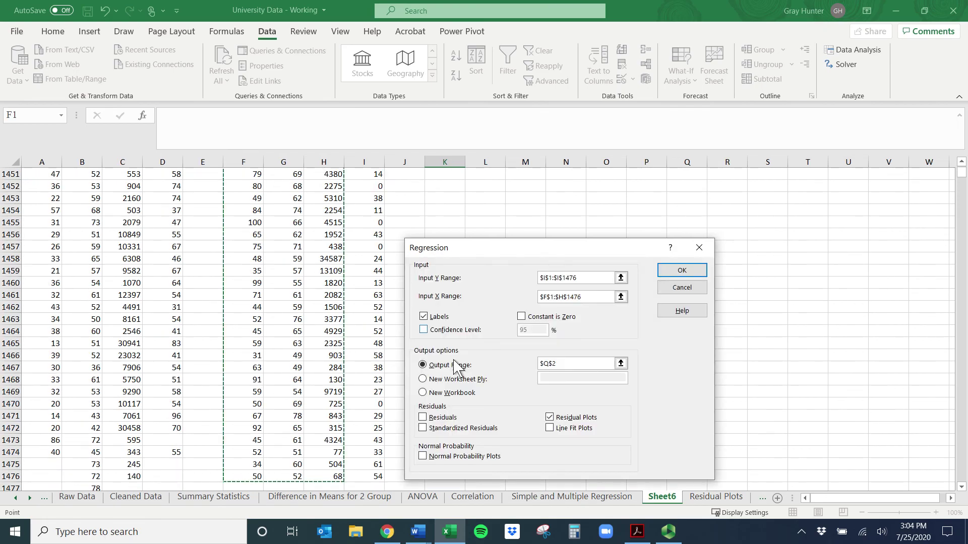
# Step: Set the output range to cell M2 with Labels and Residual Plots enabled, and run the regression
pyautogui.click(549, 418)
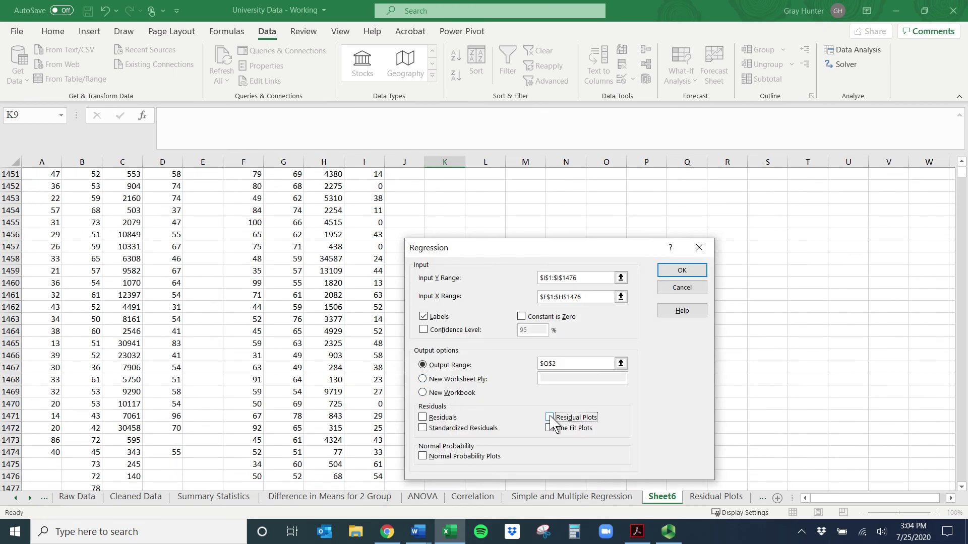
pyautogui.doubleClick(426, 317)
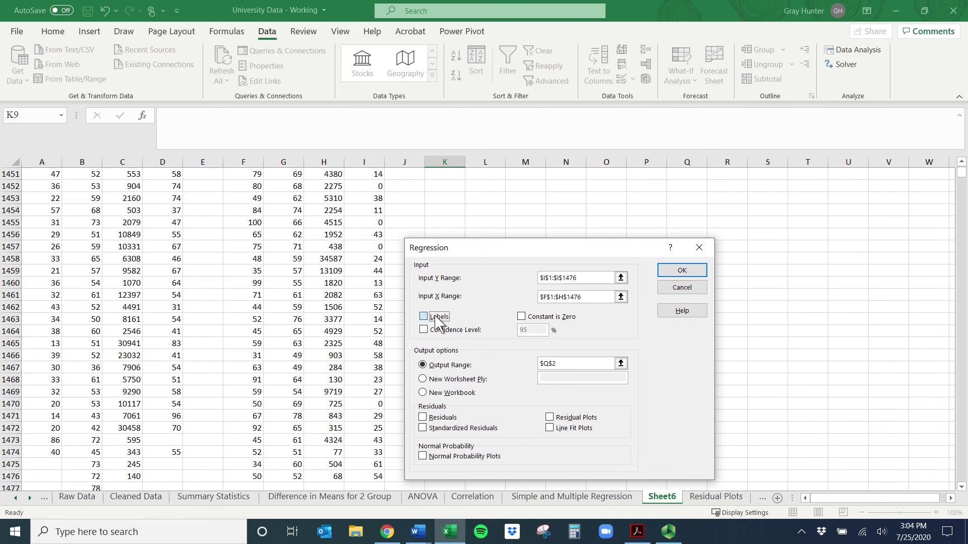
pyautogui.click(620, 363)
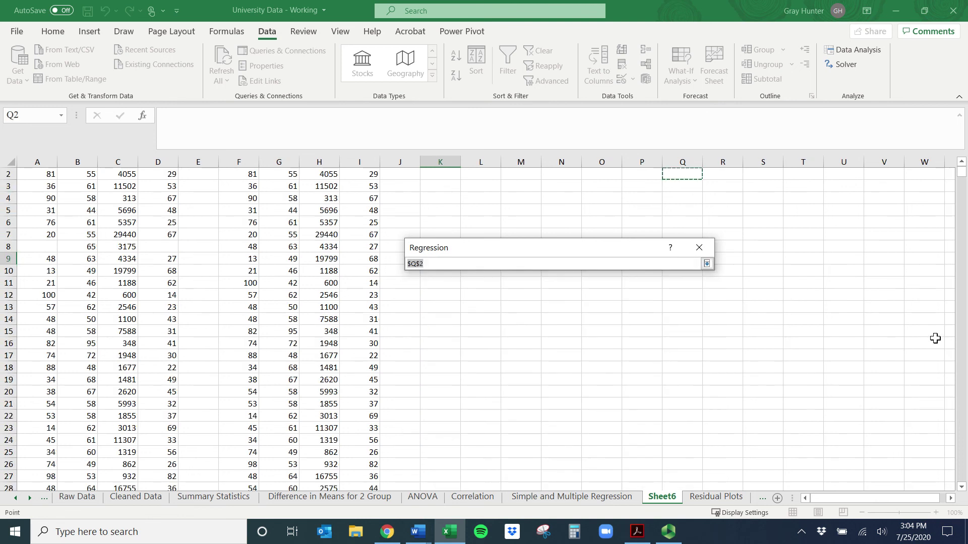
pyautogui.click(961, 162)
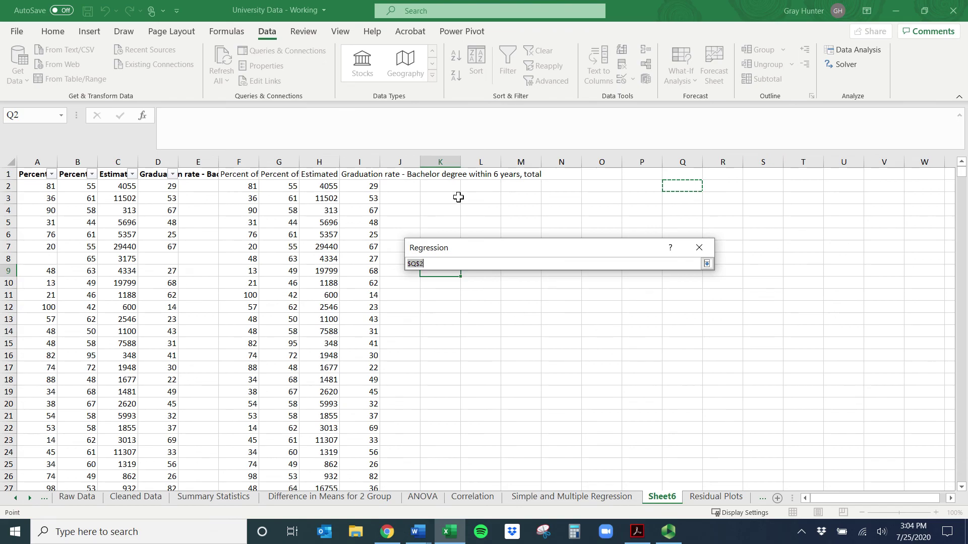
pyautogui.click(518, 190)
pyautogui.press('Return')
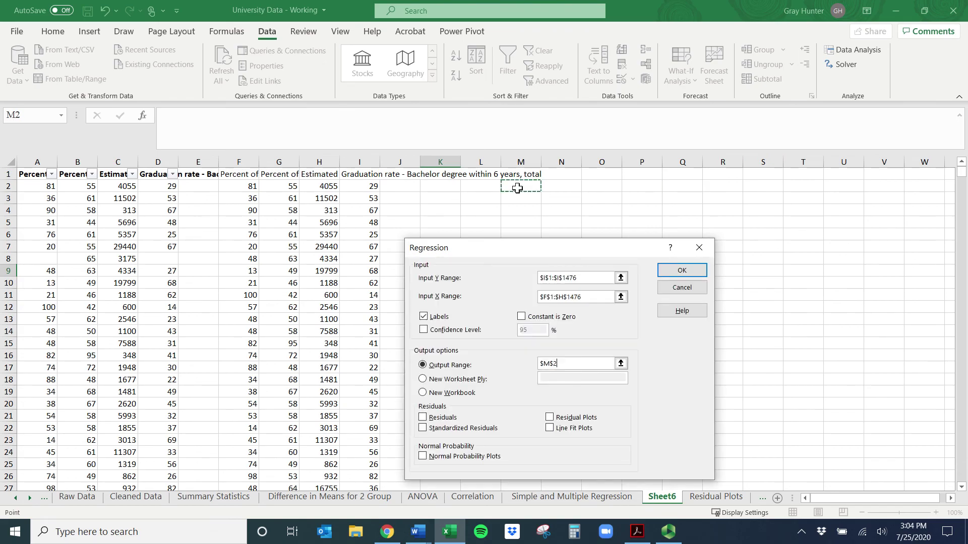
pyautogui.click(550, 418)
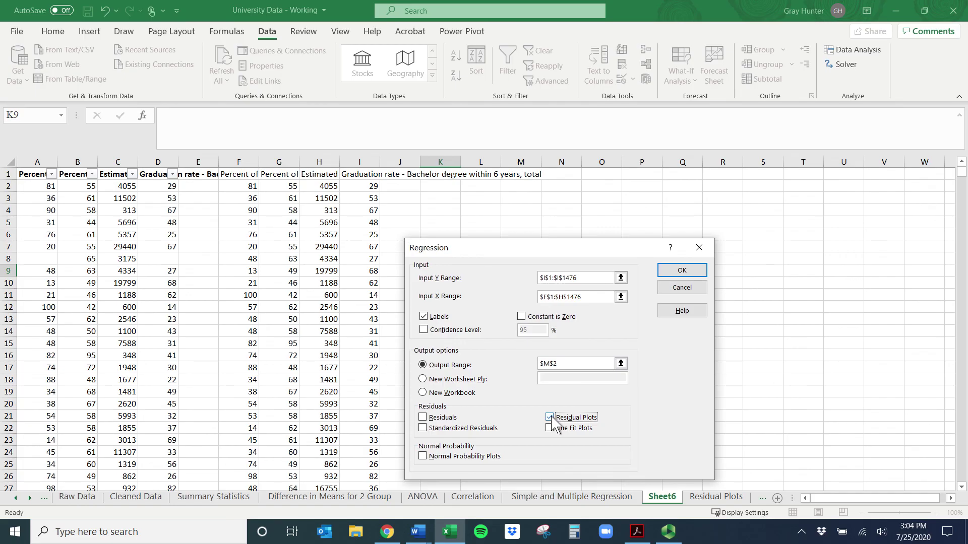
pyautogui.click(672, 272)
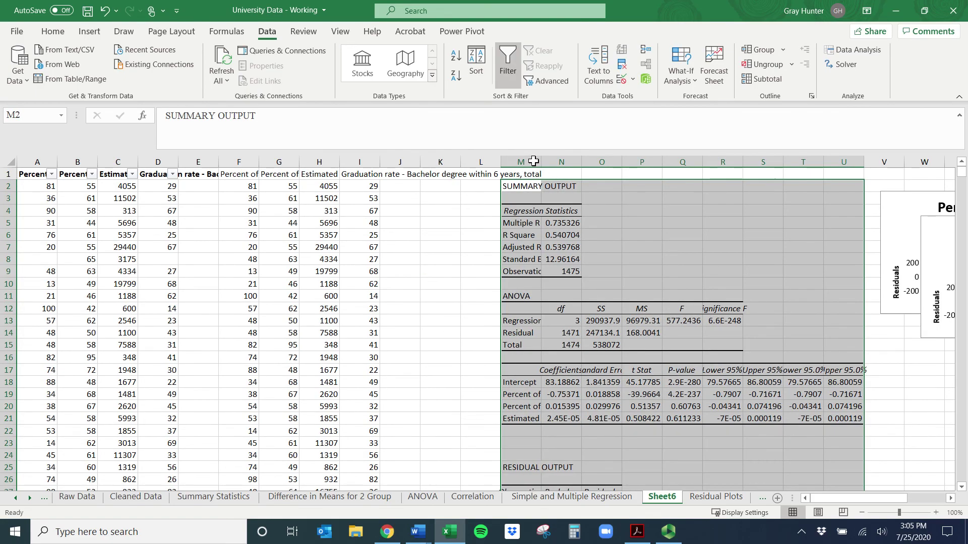
# Step: Autofit the widths of columns M to U holding the regression output
pyautogui.click(589, 397)
pyautogui.moveTo(521, 166); pyautogui.dragTo(847, 163)
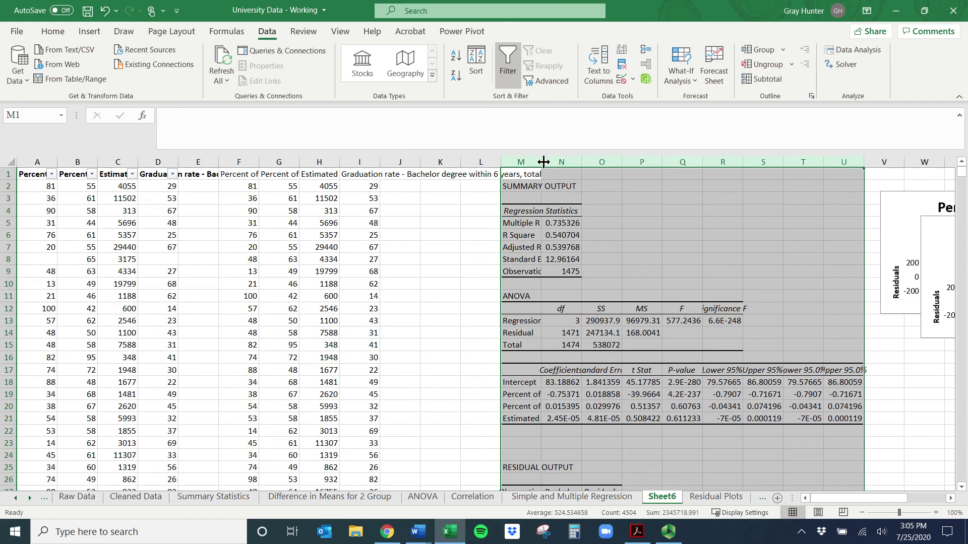
pyautogui.doubleClick(553, 169)
pyautogui.moveTo(827, 499); pyautogui.dragTo(858, 499)
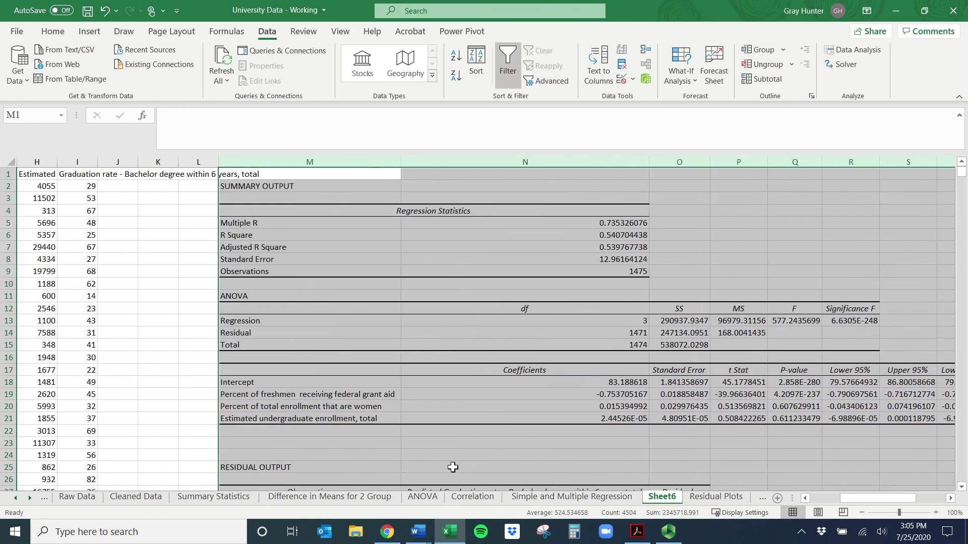
# Step: Examine the three predictor variables listed below the intercept in the coefficients table
pyautogui.click(312, 431)
pyautogui.moveTo(311, 395); pyautogui.dragTo(317, 415)
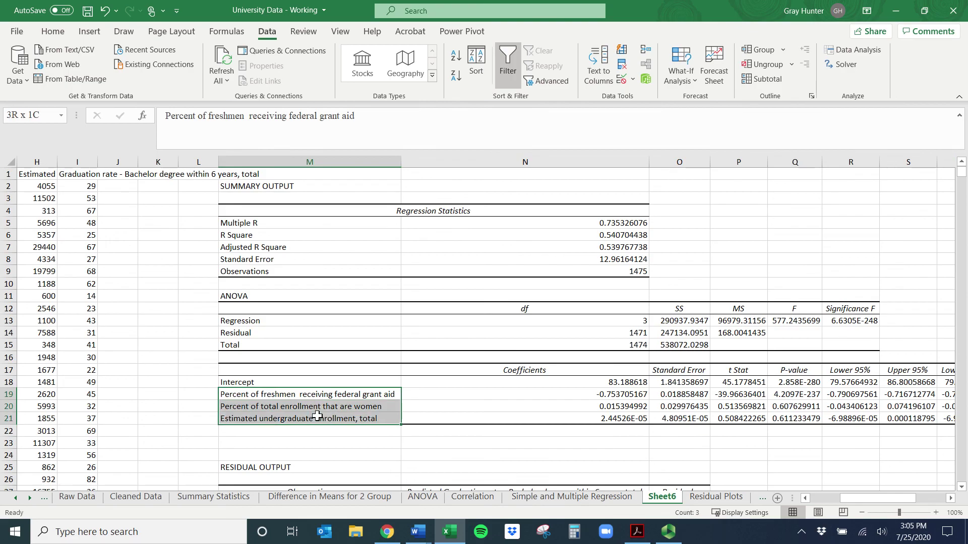
pyautogui.click(267, 396)
pyautogui.click(267, 407)
pyautogui.click(267, 395)
pyautogui.click(267, 409)
pyautogui.click(267, 418)
pyautogui.click(267, 396)
pyautogui.click(267, 408)
pyautogui.click(267, 420)
pyautogui.click(267, 396)
pyautogui.click(267, 408)
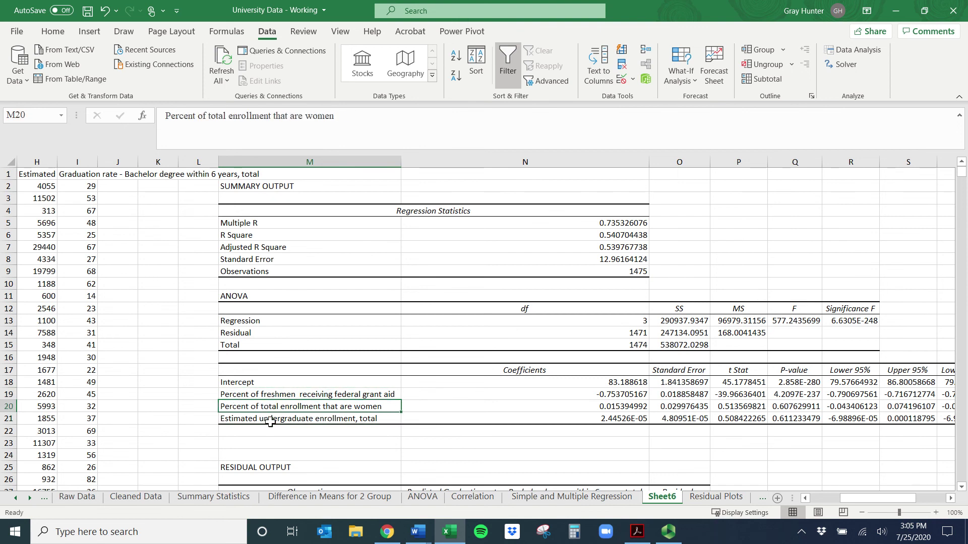
pyautogui.click(270, 426)
# Step: Narrow columns M and N of the output and review the fit statistics, F significance, coefficients, p-values and confidence limits
pyautogui.moveTo(401, 161); pyautogui.dragTo(400, 164)
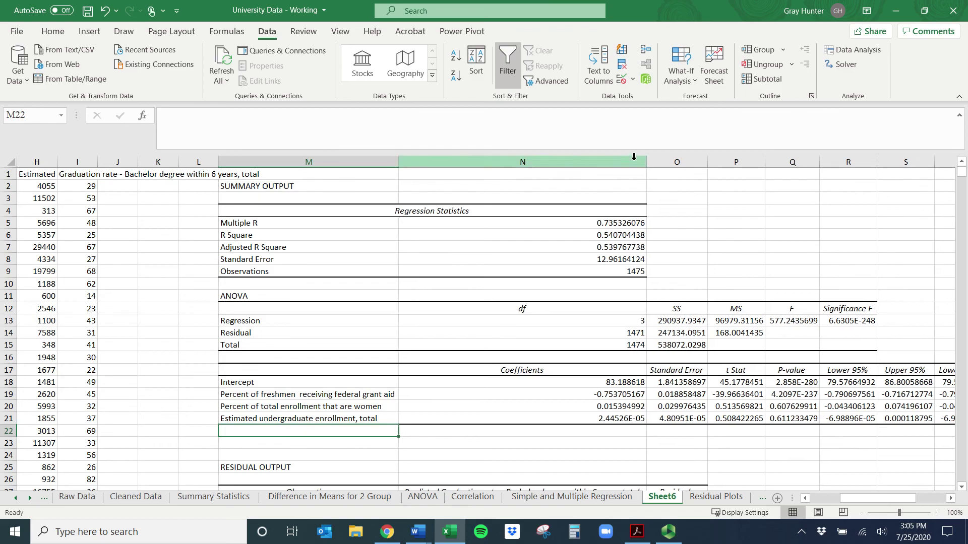
pyautogui.moveTo(646, 160); pyautogui.dragTo(539, 161)
pyautogui.moveTo(494, 235); pyautogui.dragTo(493, 259)
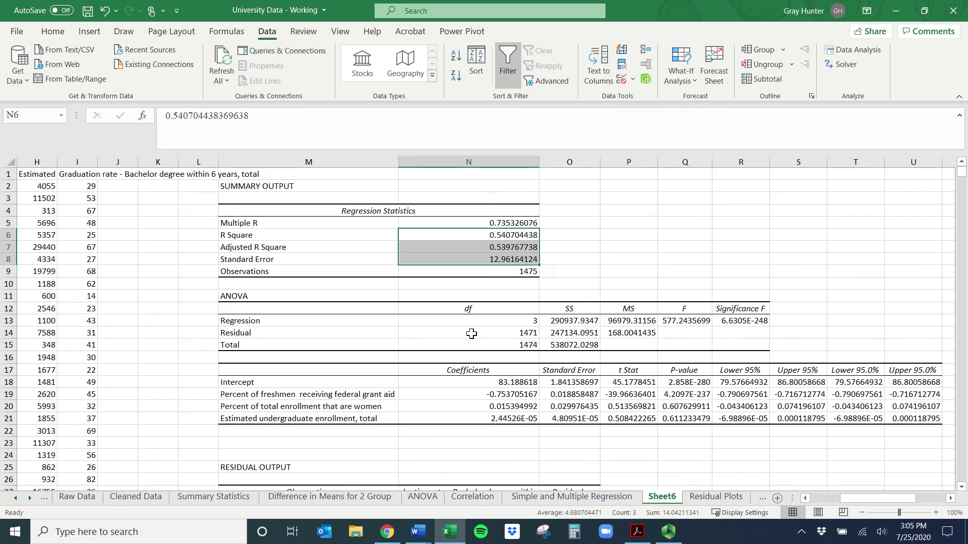
pyautogui.moveTo(678, 309); pyautogui.dragTo(746, 321)
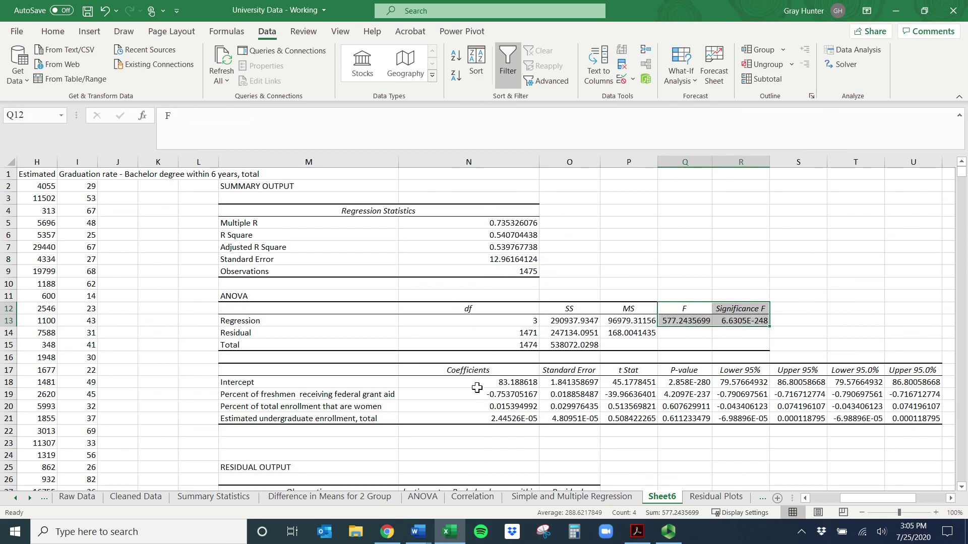
pyautogui.moveTo(497, 370); pyautogui.dragTo(497, 418)
pyautogui.moveTo(632, 371); pyautogui.dragTo(837, 418)
# Step: Spread the overlapping residual plots apart beside the regression output, and return to the summary tables
pyautogui.moveTo(874, 499); pyautogui.dragTo(895, 499)
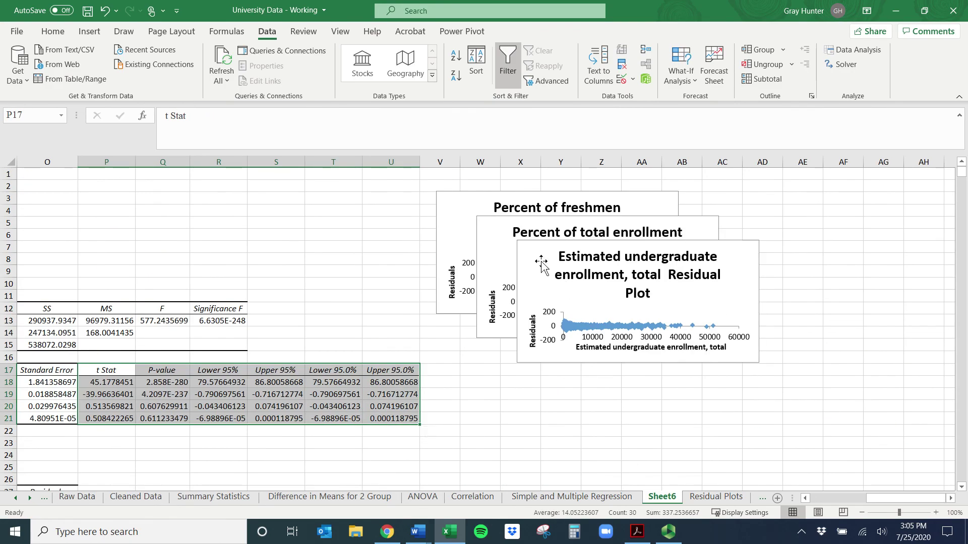
pyautogui.moveTo(510, 255); pyautogui.dragTo(458, 379)
pyautogui.moveTo(490, 233); pyautogui.dragTo(700, 207)
pyautogui.moveTo(456, 383); pyautogui.dragTo(717, 347)
pyautogui.moveTo(877, 498); pyautogui.dragTo(850, 503)
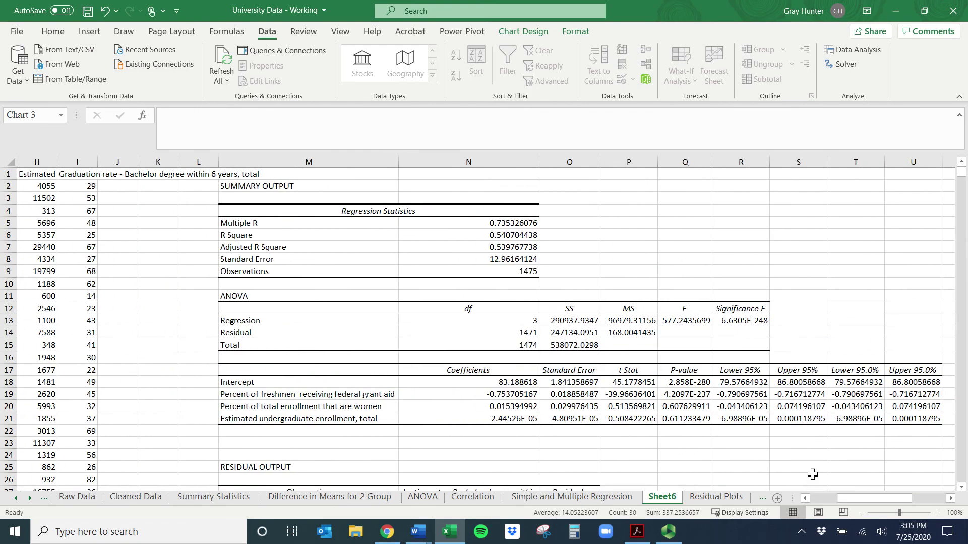